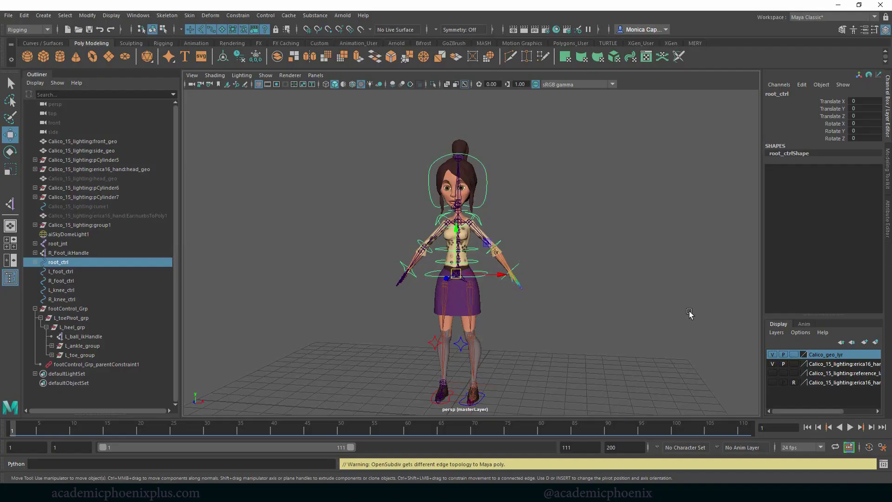
Examine the root, left wrist, right wrist and shoulder controls on the character rig
{"action": "left_click", "coordinate": [588, 309]}
{"action": "mouse_move", "coordinate": [524, 247]}
{"action": "left_mouse_down", "text": "alt"}
{"action": "mouse_move", "coordinate": [498, 245]}
{"action": "mouse_move", "coordinate": [514, 260]}
{"action": "mouse_move", "coordinate": [552, 247]}
{"action": "mouse_move", "coordinate": [515, 254]}
{"action": "left_mouse_up", "text": "alt"}
{"action": "left_click", "coordinate": [491, 279]}
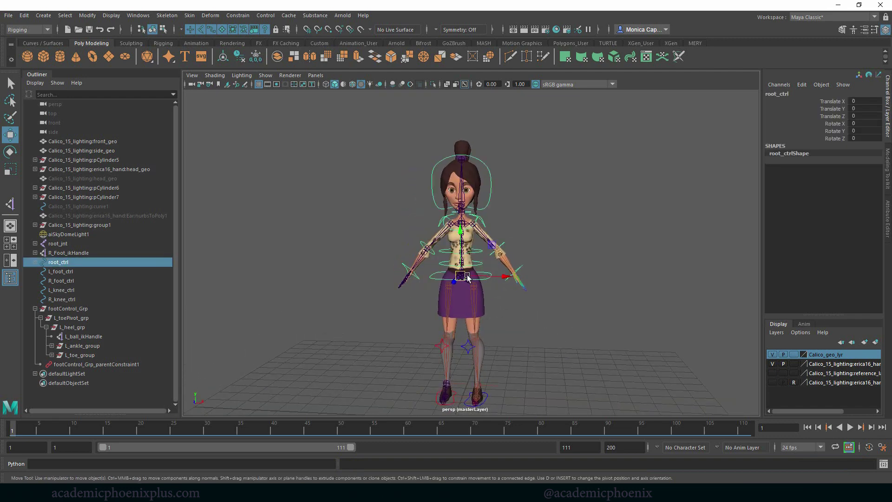
{"action": "left_click", "coordinate": [520, 269]}
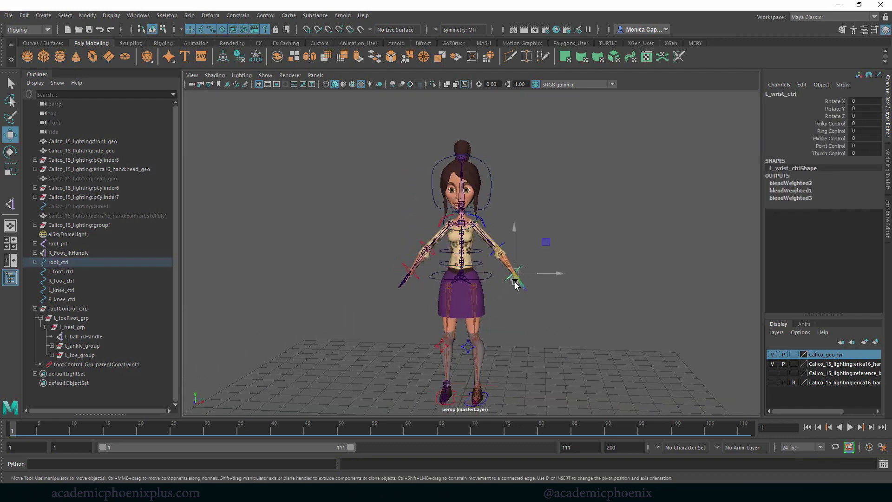
{"action": "left_click", "coordinate": [417, 280]}
{"action": "left_click", "coordinate": [485, 211]}
{"action": "left_click", "coordinate": [585, 223]}
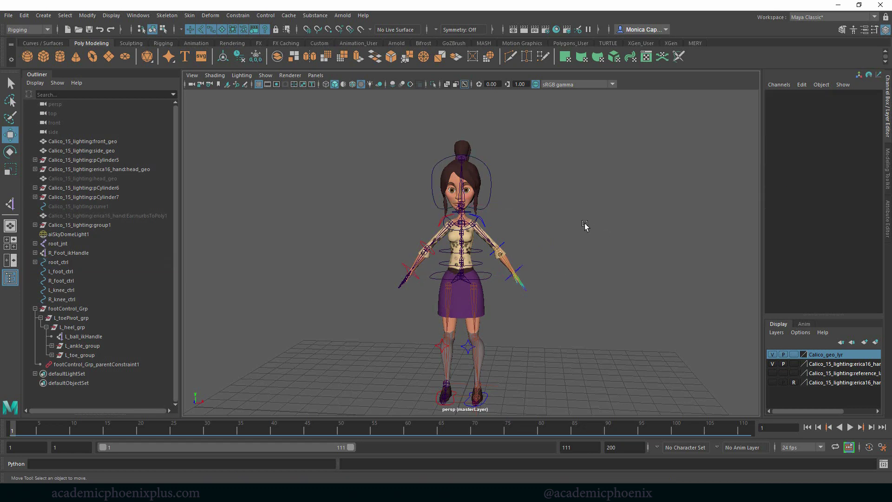
Move the root control downward to test the rig, and undo the move
{"action": "middle_click_drag", "start_coordinate": [547, 182], "coordinate": [547, 194], "text": "alt"}
{"action": "left_click_drag", "start_coordinate": [548, 195], "coordinate": [499, 261], "text": "alt"}
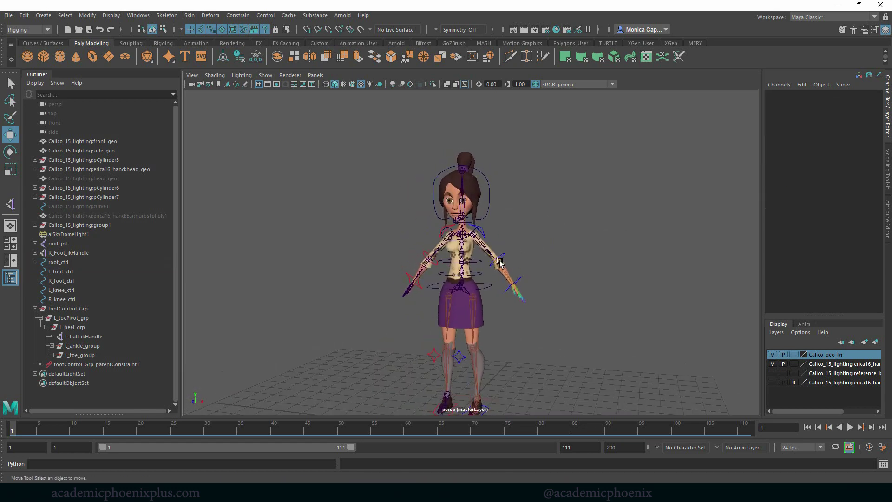
{"action": "left_click", "coordinate": [488, 289]}
{"action": "left_click_drag", "start_coordinate": [460, 285], "coordinate": [452, 312]}
{"action": "key", "text": "ctrl+z"}
Try to parent both eyeballs under the topHead_jnt joint
{"action": "middle_click_drag", "start_coordinate": [505, 187], "coordinate": [506, 237], "text": "alt"}
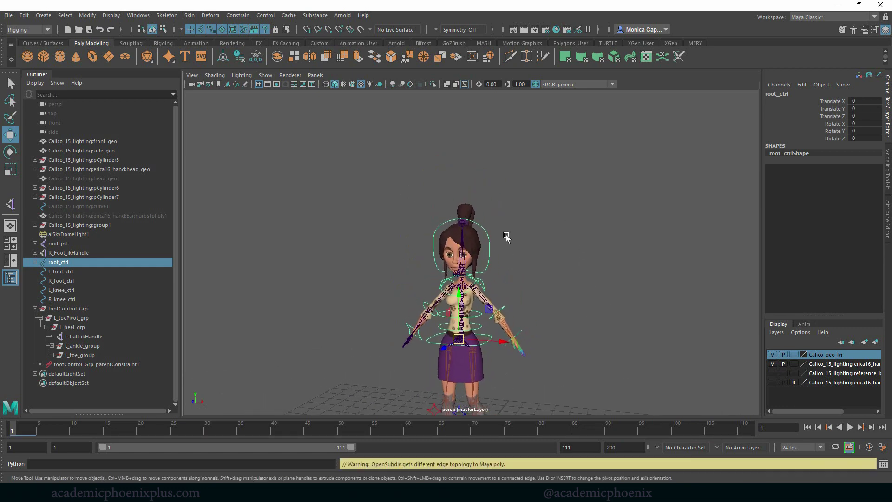
{"action": "right_click_drag", "start_coordinate": [505, 236], "coordinate": [822, 318], "text": "alt"}
{"action": "middle_click_drag", "start_coordinate": [499, 259], "coordinate": [528, 236], "text": "alt"}
{"action": "mouse_move", "coordinate": [529, 236]}
{"action": "left_mouse_down", "text": "alt"}
{"action": "mouse_move", "coordinate": [577, 231]}
{"action": "mouse_move", "coordinate": [519, 225]}
{"action": "left_mouse_up", "text": "alt"}
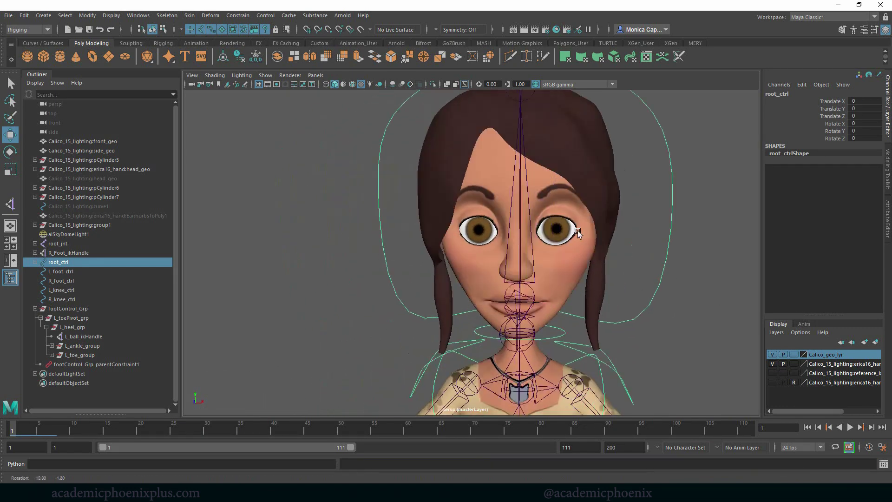
{"action": "left_click", "coordinate": [518, 224]}
{"action": "left_click", "coordinate": [438, 228], "text": "shift"}
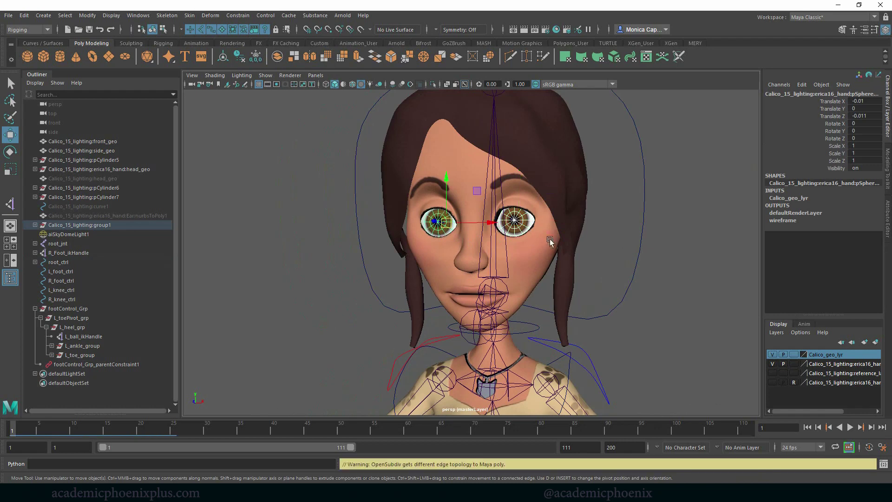
{"action": "right_click_drag", "start_coordinate": [551, 241], "coordinate": [472, 262], "text": "alt"}
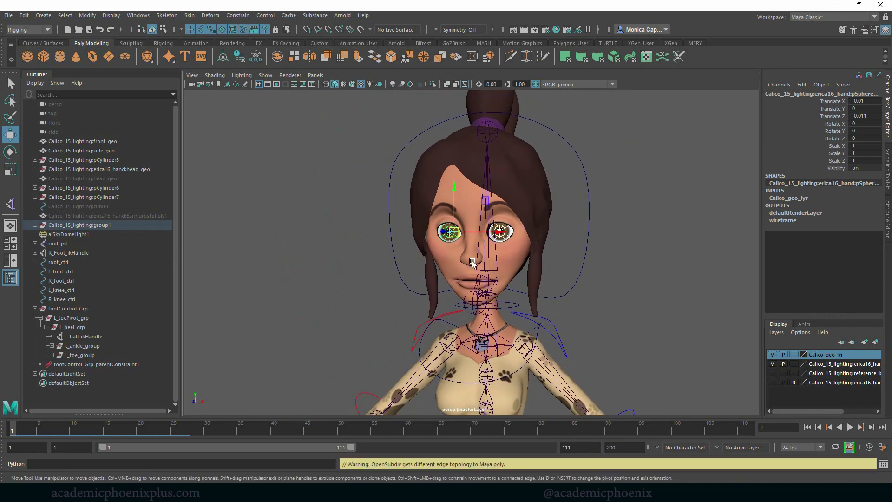
{"action": "left_click", "coordinate": [487, 135]}
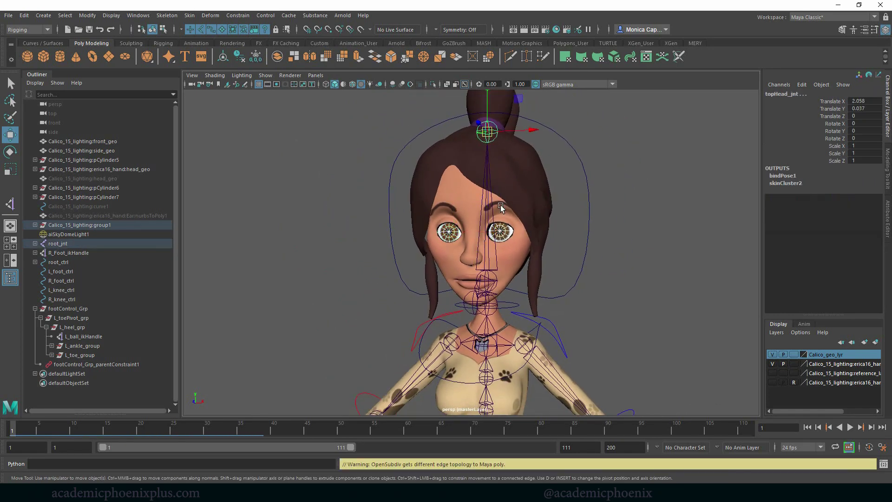
{"action": "left_click", "coordinate": [505, 235]}
Test-rotate the head control, and undo both the rotation and the eyeball parenting
{"action": "left_click", "coordinate": [585, 273]}
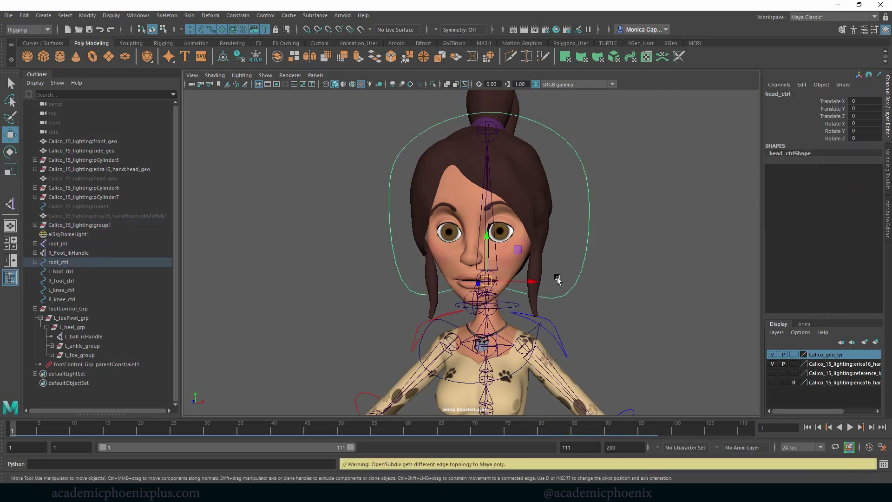
{"action": "key", "text": "e"}
{"action": "left_click_drag", "start_coordinate": [507, 281], "coordinate": [486, 282]}
{"action": "key", "text": "ctrl+z"}
{"action": "key", "text": "ctrl+z"}
{"action": "key", "text": "ctrl+z"}
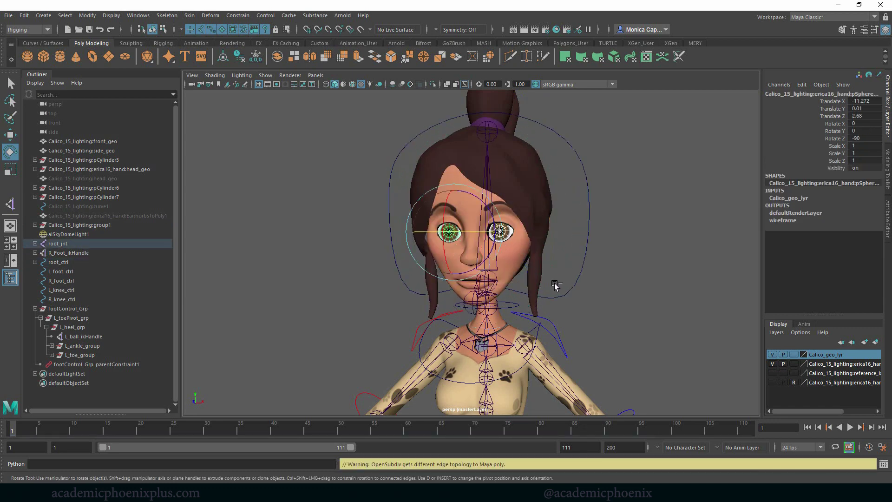
{"action": "key", "text": "ctrl+z"}
{"action": "key", "text": "ctrl+z"}
{"action": "left_click", "coordinate": [621, 275]}
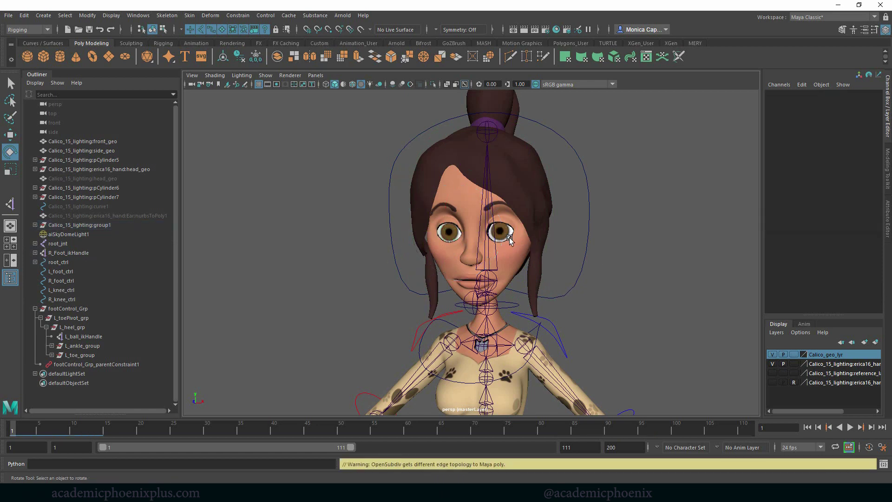
Freeze the transformations of both eyeballs
{"action": "left_click", "coordinate": [503, 232]}
{"action": "left_click", "coordinate": [446, 231]}
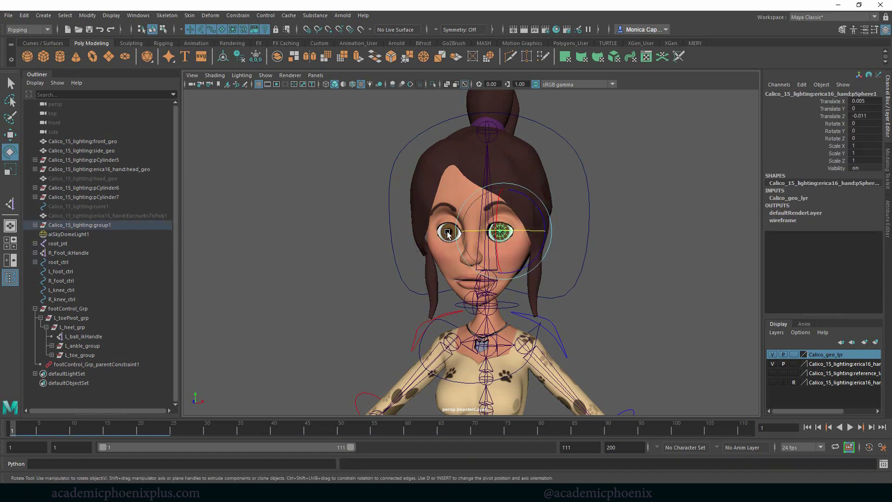
{"action": "key", "text": "q"}
{"action": "left_click", "coordinate": [499, 239], "text": "shift"}
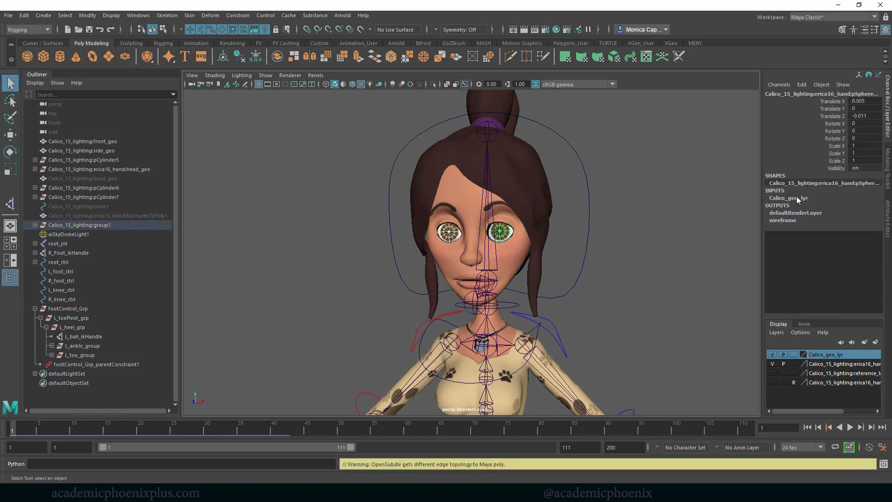
{"action": "left_click", "coordinate": [256, 58]}
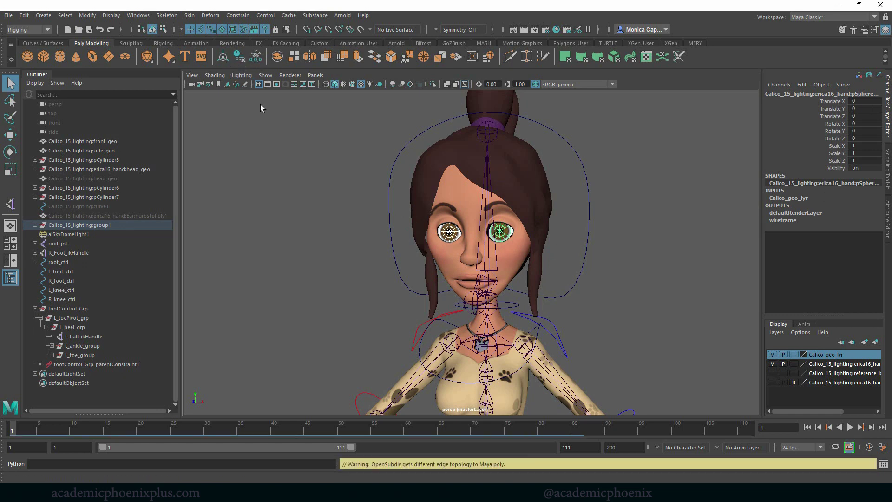
Parent the main hair, the loose side strand and the hair bun under the topHead_jnt joint
{"action": "left_click", "coordinate": [491, 107]}
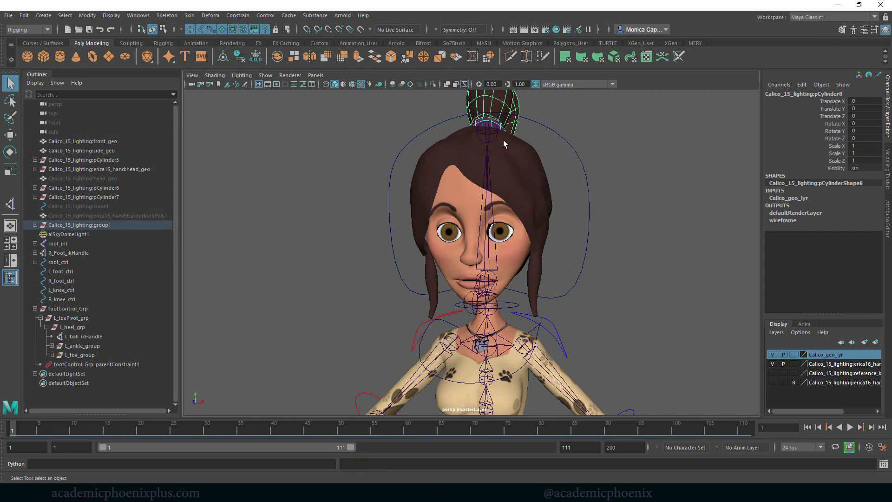
{"action": "left_click_drag", "start_coordinate": [548, 183], "coordinate": [487, 238], "text": "alt"}
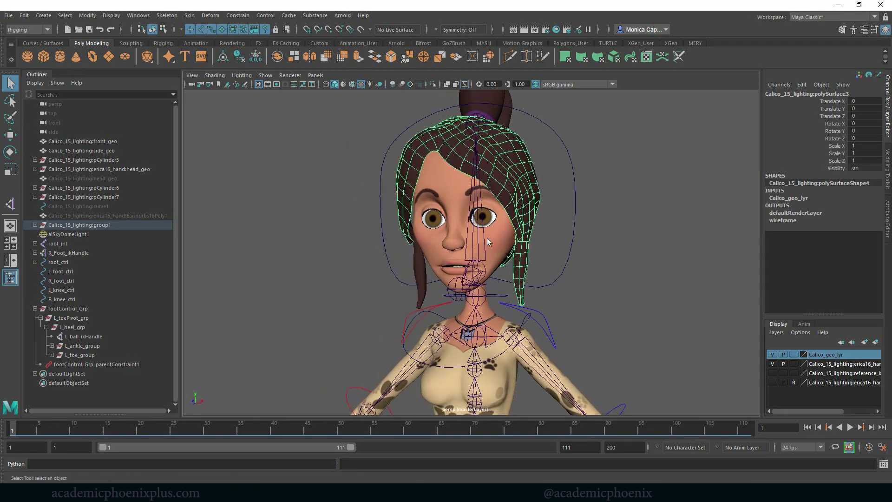
{"action": "left_click", "coordinate": [418, 263], "text": "shift"}
{"action": "middle_click_drag", "start_coordinate": [516, 156], "coordinate": [517, 212], "text": "alt"}
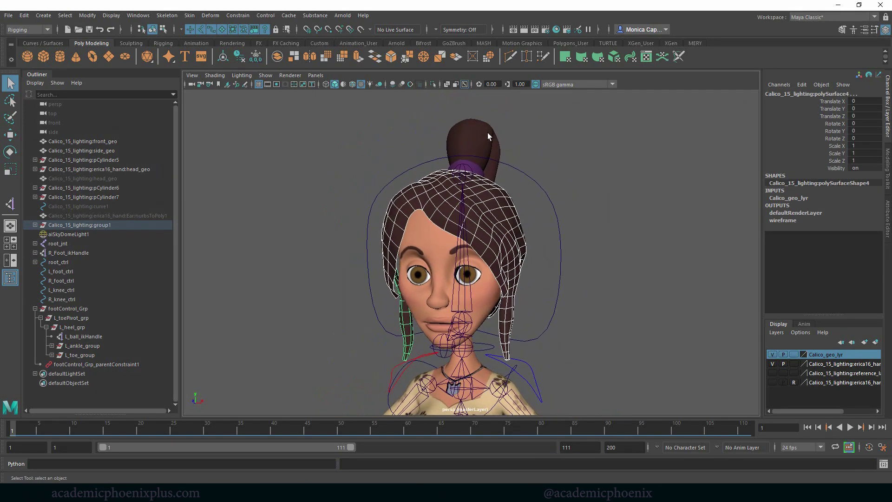
{"action": "left_click", "coordinate": [485, 134], "text": "shift"}
{"action": "left_click_drag", "start_coordinate": [576, 156], "coordinate": [552, 162], "text": "alt"}
{"action": "left_click", "coordinate": [445, 186], "text": "shift"}
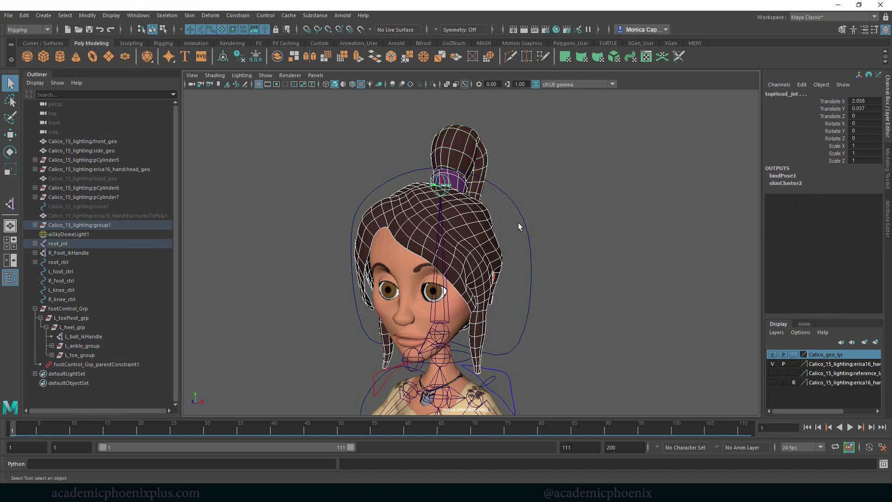
{"action": "key", "text": "p"}
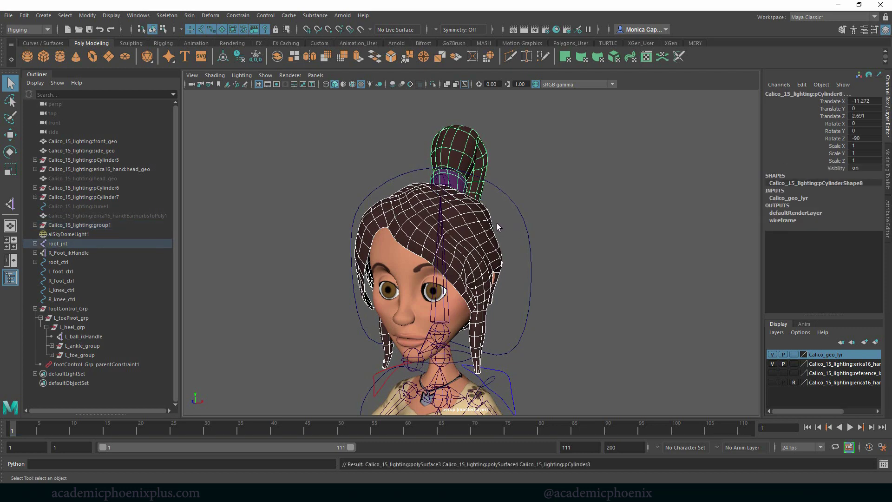
Rotate the head control about 69 degrees in Y to test the hair, and undo the rotation
{"action": "left_click", "coordinate": [506, 199]}
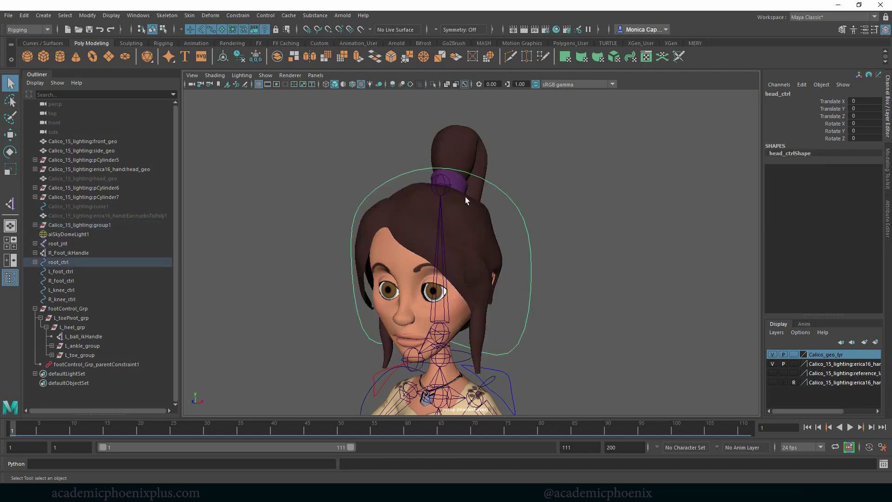
{"action": "left_click", "coordinate": [444, 188]}
{"action": "left_click_drag", "start_coordinate": [503, 197], "coordinate": [539, 191]}
{"action": "key", "text": "e"}
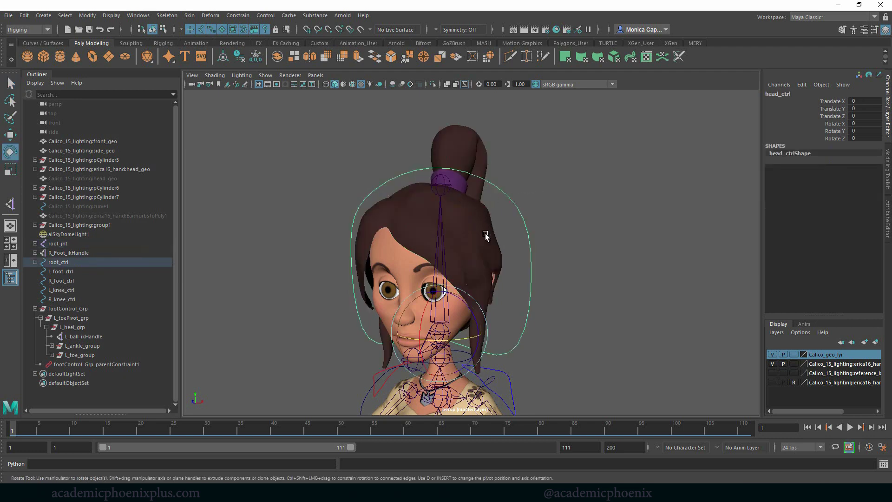
{"action": "left_click_drag", "start_coordinate": [444, 340], "coordinate": [486, 336]}
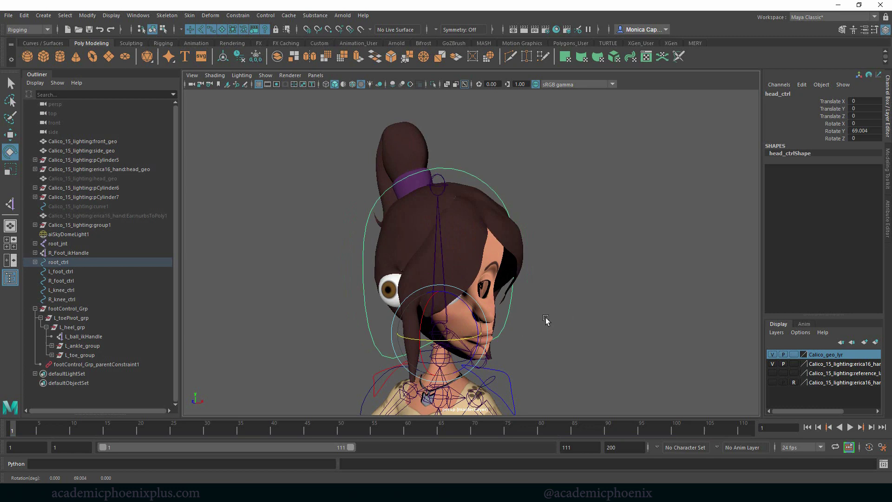
{"action": "left_click", "coordinate": [568, 306]}
{"action": "left_click_drag", "start_coordinate": [603, 288], "coordinate": [573, 279], "text": "alt"}
{"action": "key", "text": "ctrl+z"}
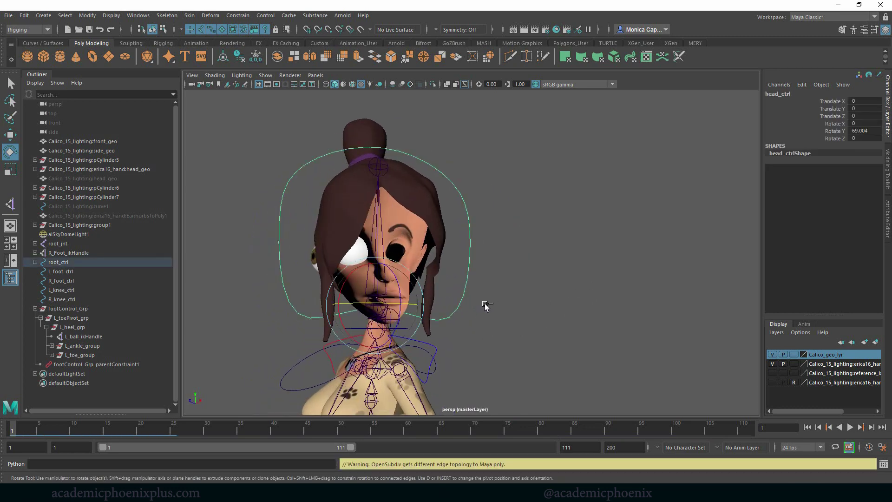
{"action": "key", "text": "ctrl+z"}
Parent both eyeballs under the topHead_jnt joint
{"action": "left_click_drag", "start_coordinate": [460, 265], "coordinate": [499, 261], "text": "alt"}
{"action": "right_click_drag", "start_coordinate": [549, 259], "coordinate": [594, 267], "text": "alt"}
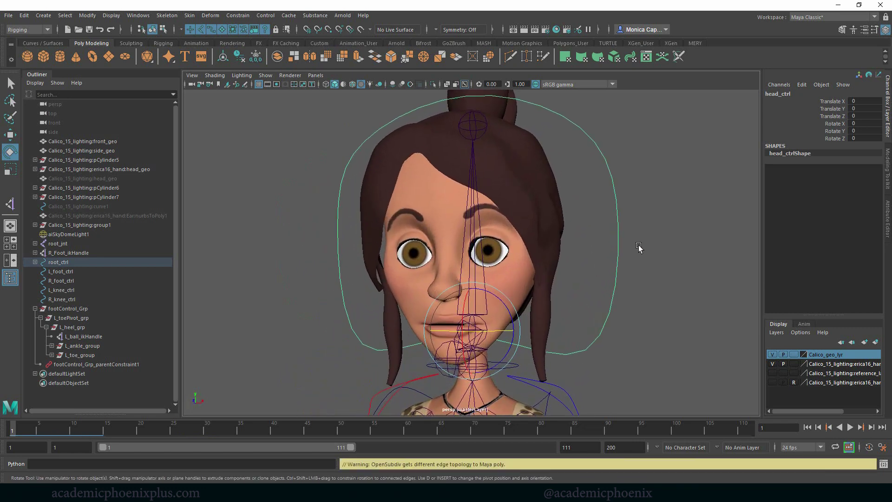
{"action": "right_click_drag", "start_coordinate": [640, 247], "coordinate": [568, 238], "text": "alt"}
{"action": "left_click", "coordinate": [485, 252]}
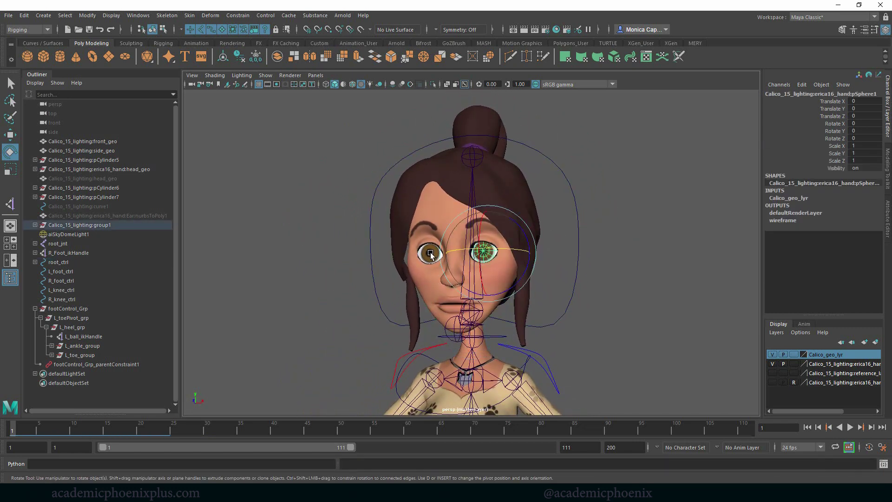
{"action": "left_click", "coordinate": [430, 253], "text": "shift"}
{"action": "left_click", "coordinate": [476, 161]}
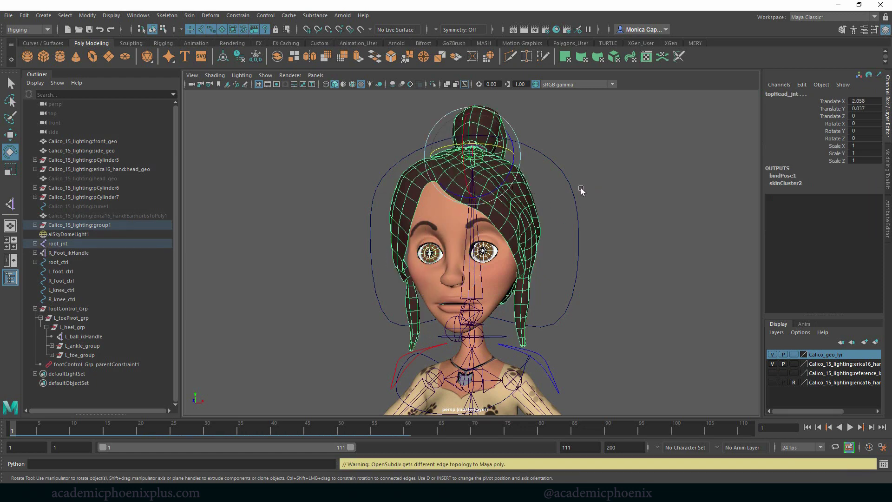
{"action": "key", "text": "p"}
Rotate the head control about -50 degrees in Y to test the eyes, and undo the rotation
{"action": "left_click", "coordinate": [591, 228]}
{"action": "left_click", "coordinate": [576, 266]}
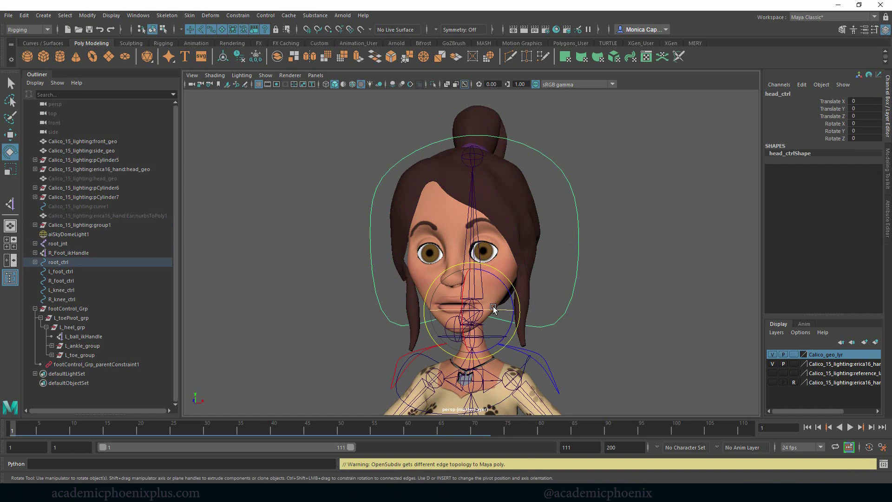
{"action": "left_click_drag", "start_coordinate": [504, 309], "coordinate": [457, 308]}
{"action": "left_click_drag", "start_coordinate": [328, 300], "coordinate": [473, 297], "text": "alt"}
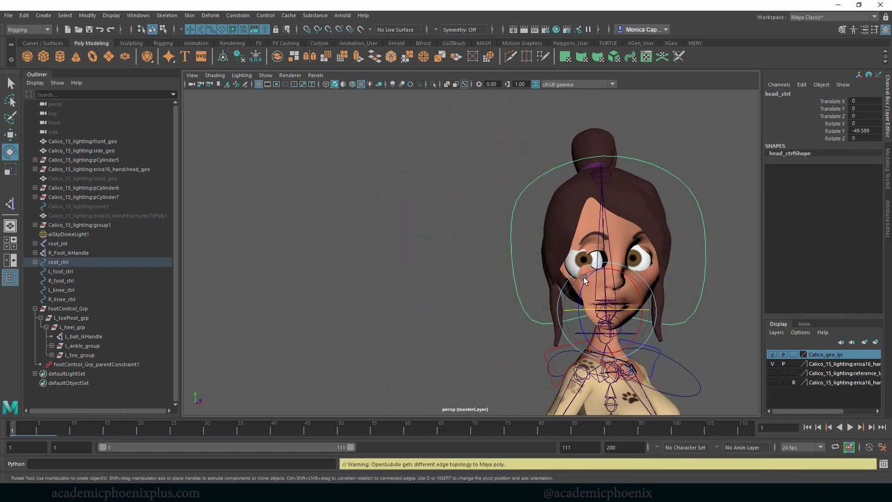
{"action": "key", "text": "ctrl+z"}
Move the root control downward by about 1.55 units in Y to test the whole body
{"action": "right_click_drag", "start_coordinate": [430, 248], "coordinate": [404, 238], "text": "alt"}
{"action": "left_click_drag", "start_coordinate": [403, 238], "coordinate": [566, 202], "text": "alt"}
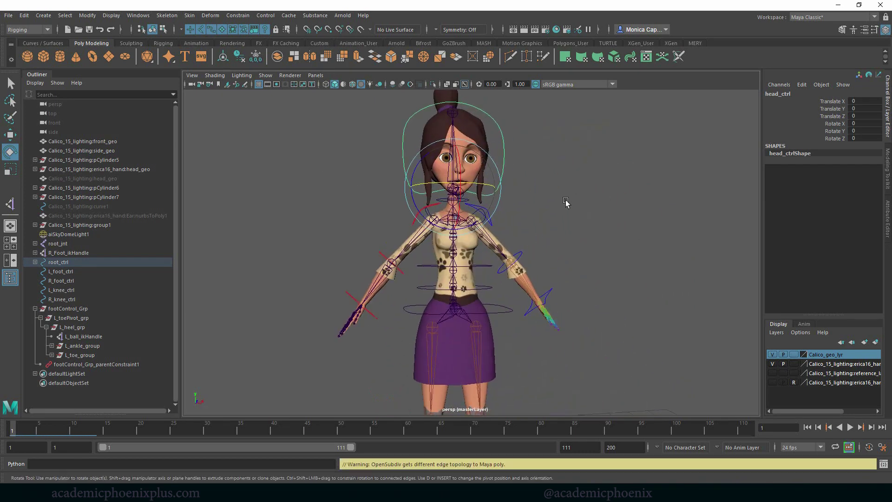
{"action": "left_click", "coordinate": [500, 316]}
{"action": "left_click", "coordinate": [503, 313]}
{"action": "key", "text": "w"}
{"action": "left_click_drag", "start_coordinate": [456, 309], "coordinate": [431, 367]}
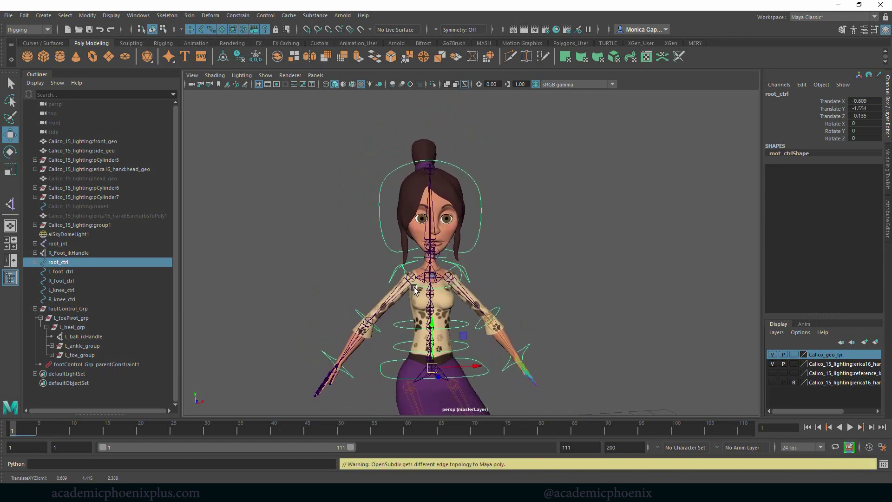
Rotate the shoulders control about 20 degrees in Y, and undo this rotation and the root move
{"action": "left_click", "coordinate": [414, 288]}
{"action": "key", "text": "e"}
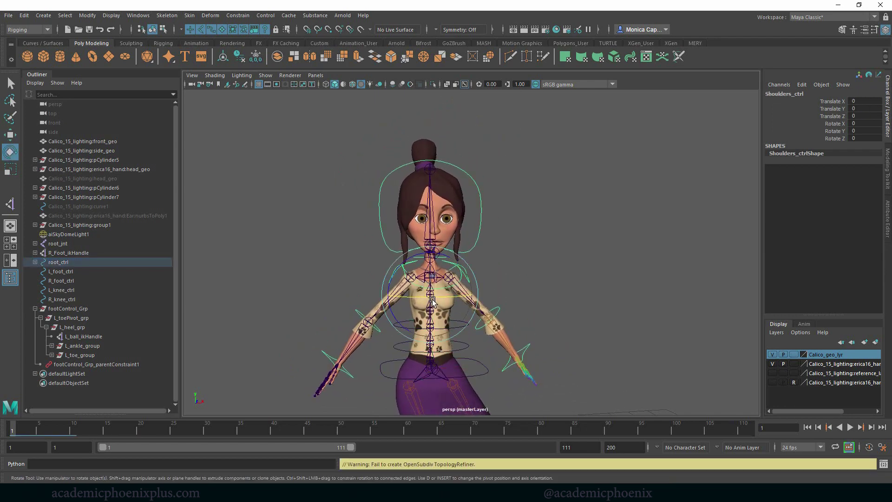
{"action": "mouse_move", "coordinate": [431, 300]}
{"action": "left_mouse_down"}
{"action": "mouse_move", "coordinate": [397, 298]}
{"action": "mouse_move", "coordinate": [433, 300]}
{"action": "left_mouse_up"}
{"action": "key", "text": "ctrl+z"}
{"action": "key", "text": "ctrl+z"}
{"action": "key", "text": "ctrl+z"}
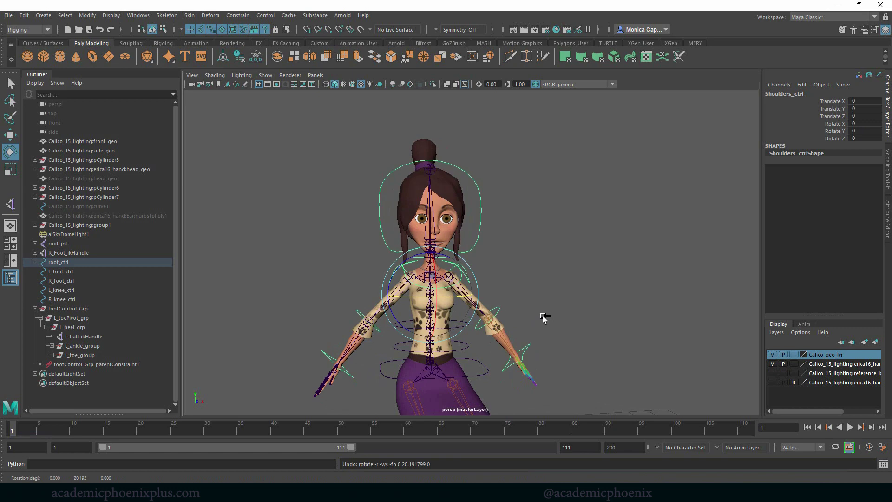
{"action": "middle_click_drag", "start_coordinate": [567, 318], "coordinate": [574, 294], "text": "alt"}
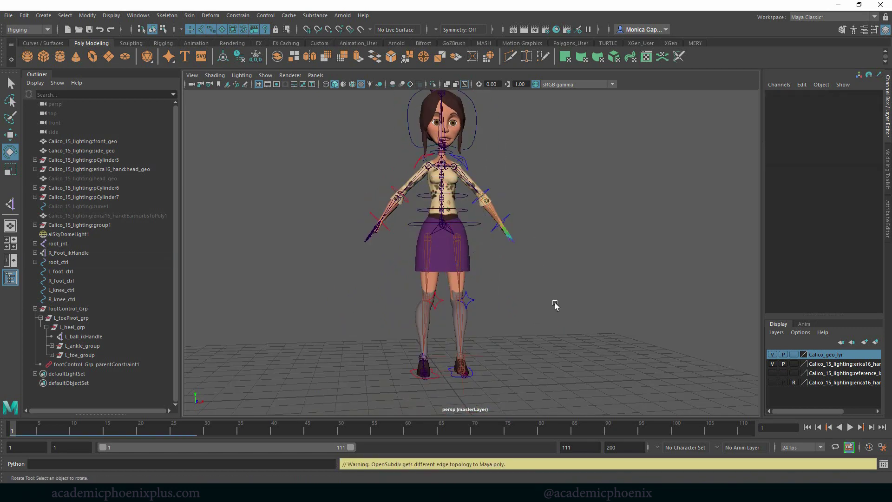
Create a NURBS circle named Calico_World_Ctrl, scaled to about 3.85 and moved to about -2.59 in Z around the feet
{"action": "left_click", "coordinate": [42, 43]}
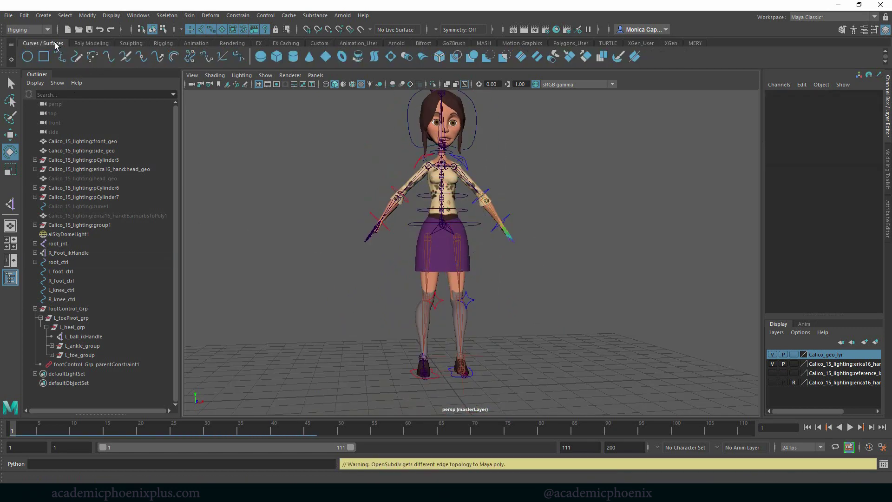
{"action": "left_click", "coordinate": [29, 60]}
{"action": "key", "text": "r"}
{"action": "left_click_drag", "start_coordinate": [454, 389], "coordinate": [560, 300]}
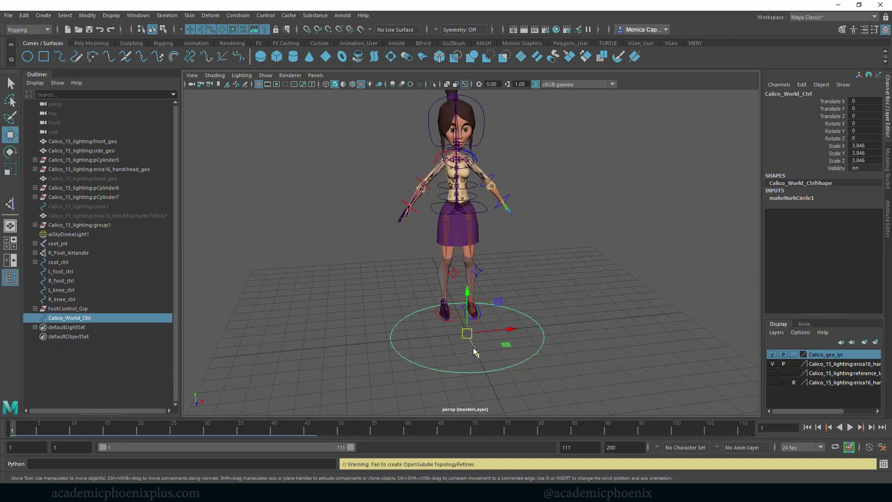
{"action": "left_click_drag", "start_coordinate": [473, 349], "coordinate": [463, 327]}
{"action": "right_click_drag", "start_coordinate": [467, 353], "coordinate": [663, 285], "text": "alt"}
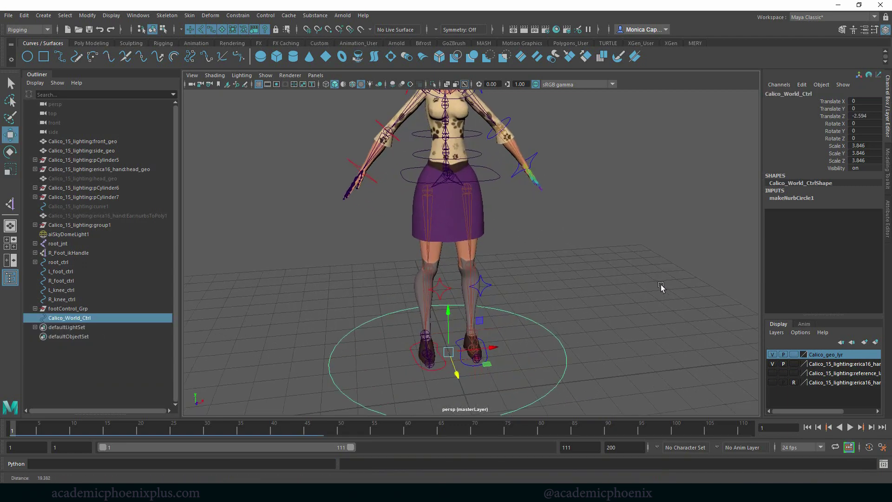
{"action": "left_click_drag", "start_coordinate": [662, 285], "coordinate": [589, 293], "text": "alt"}
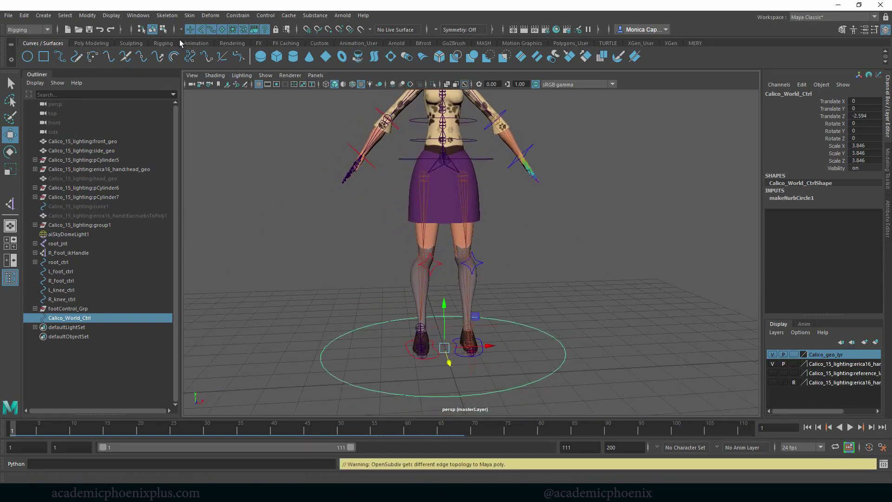
Freeze the transformations of Calico_World_Ctrl and delete its construction history
{"action": "left_click", "coordinate": [92, 43]}
{"action": "left_click", "coordinate": [255, 56]}
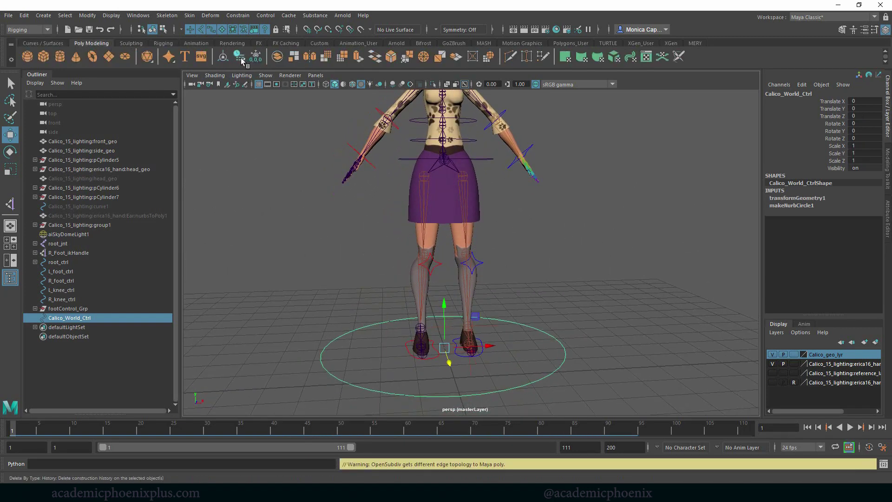
{"action": "left_click", "coordinate": [241, 59]}
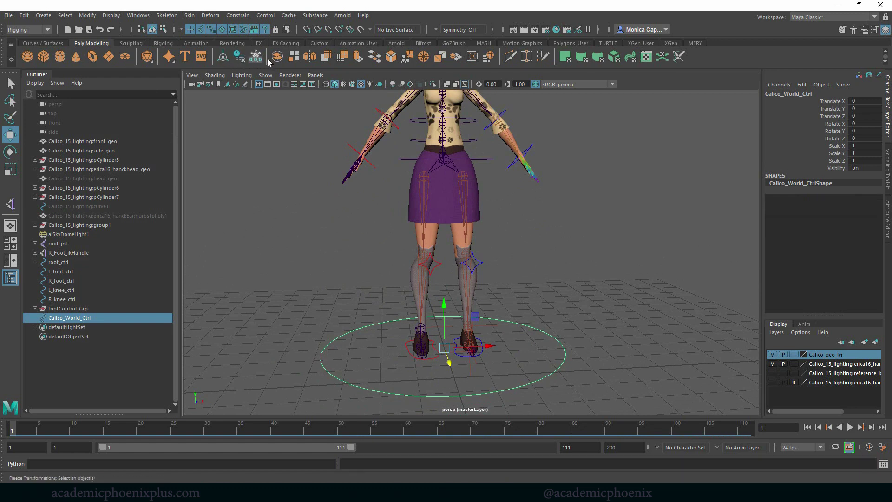
Try moving Calico_World_Ctrl on its own, and undo the changes
{"action": "left_click", "coordinate": [70, 308]}
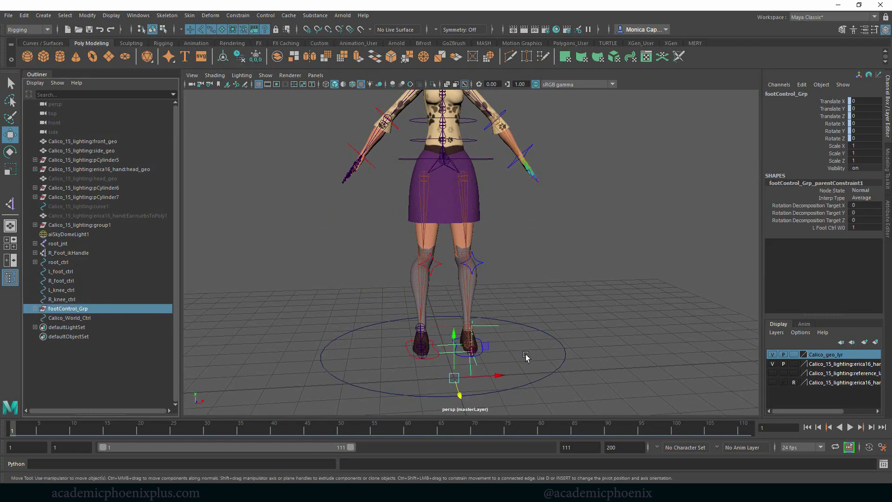
{"action": "left_click", "coordinate": [544, 356]}
{"action": "left_click", "coordinate": [565, 354]}
{"action": "left_click_drag", "start_coordinate": [455, 356], "coordinate": [465, 316]}
{"action": "key", "text": "ctrl+z"}
{"action": "key", "text": "ctrl+z"}
{"action": "key", "text": "ctrl+z"}
{"action": "key", "text": "ctrl+z"}
{"action": "key", "text": "ctrl+z"}
{"action": "key", "text": "ctrl+z"}
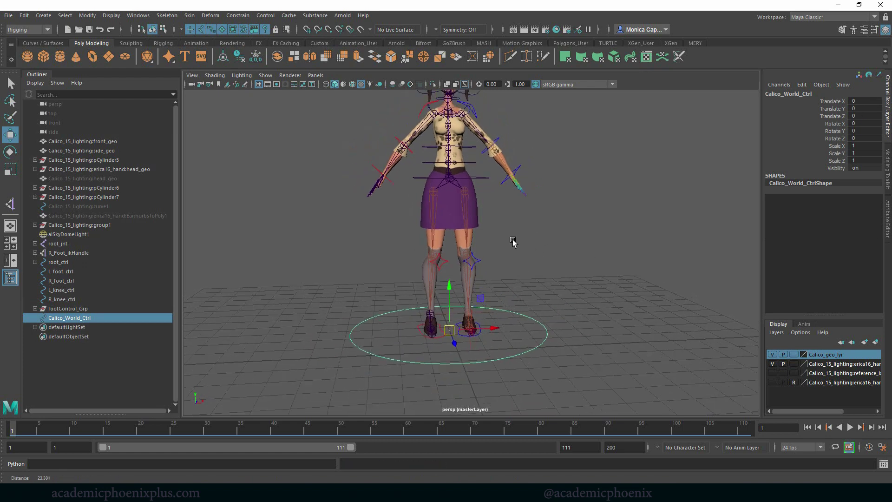
Parent root_ctrl, L_foot_ctrl, R_foot_ctrl, L_knee_ctrl and R_knee_ctrl under Calico_World_Ctrl
{"action": "left_click", "coordinate": [65, 300], "text": "shift"}
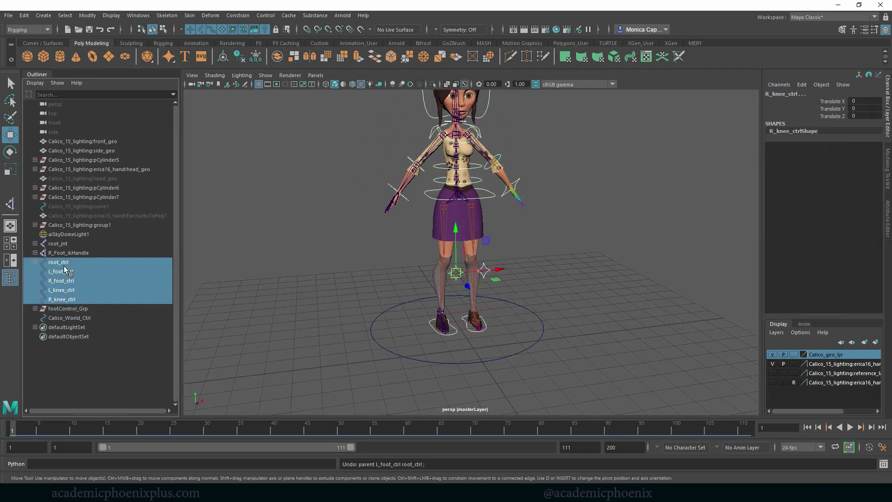
{"action": "middle_click_drag", "start_coordinate": [87, 317], "coordinate": [88, 317]}
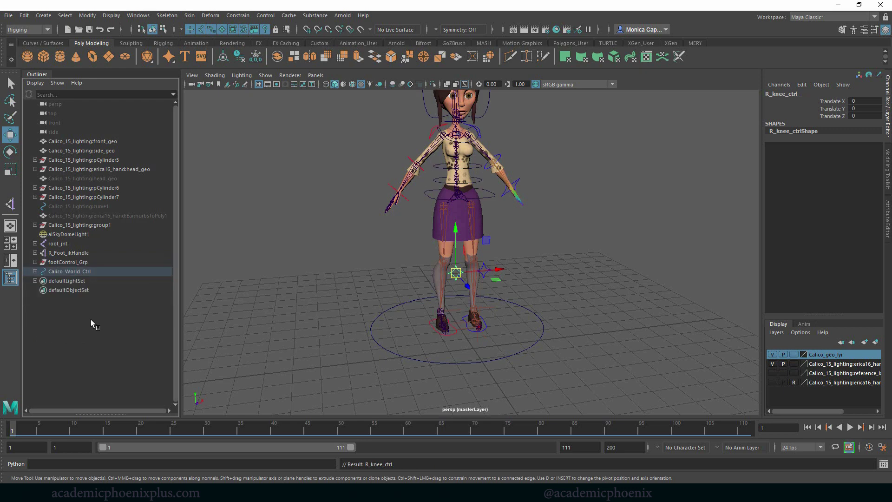
Move Calico_World_Ctrl about -0.61 in X and try scaling it to test the parented rig, undoing both changes
{"action": "left_click", "coordinate": [78, 274]}
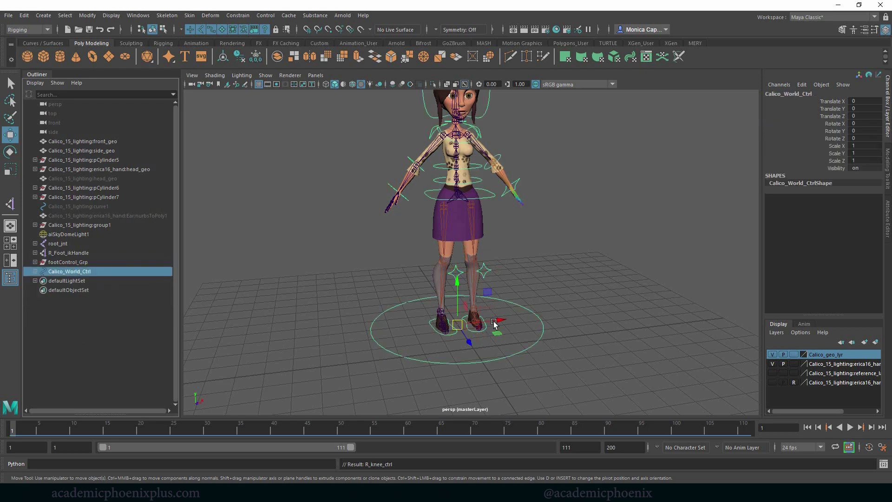
{"action": "left_click_drag", "start_coordinate": [494, 324], "coordinate": [473, 321]}
{"action": "key", "text": "ctrl+z"}
{"action": "key", "text": "r"}
{"action": "key", "text": "ctrl+z"}
{"action": "middle_click_drag", "start_coordinate": [528, 296], "coordinate": [522, 314], "text": "alt"}
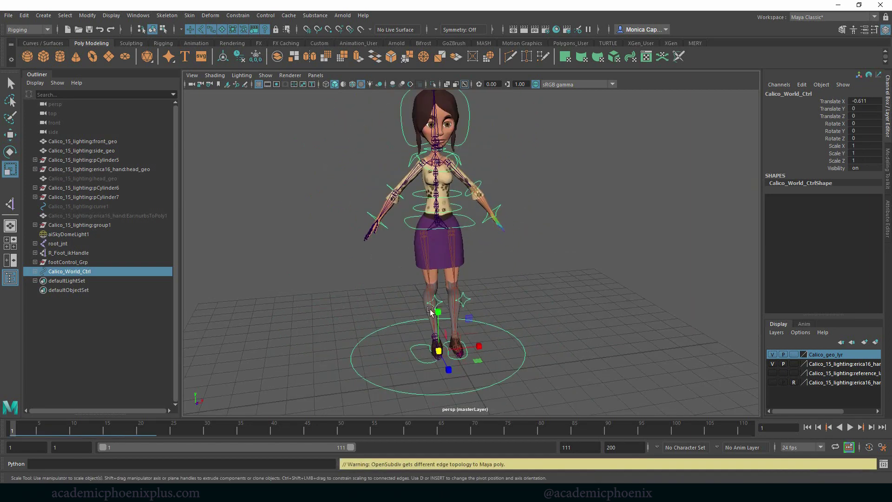
{"action": "left_click", "coordinate": [521, 311]}
Rotate Calico_World_Ctrl freely by about 22, 2 and 14 degrees in X, Y and Z as a test, and undo the rotation
{"action": "left_click_drag", "start_coordinate": [522, 309], "coordinate": [541, 331], "text": "alt"}
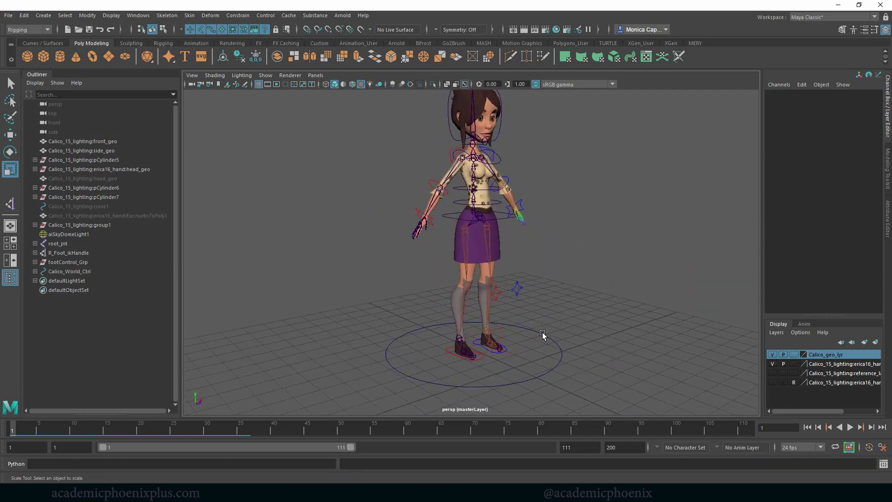
{"action": "left_click", "coordinate": [543, 334]}
{"action": "key", "text": "e"}
{"action": "mouse_move", "coordinate": [459, 331]}
{"action": "left_mouse_down"}
{"action": "mouse_move", "coordinate": [460, 367]}
{"action": "mouse_move", "coordinate": [458, 348]}
{"action": "left_mouse_up"}
{"action": "key", "text": "ctrl+z"}
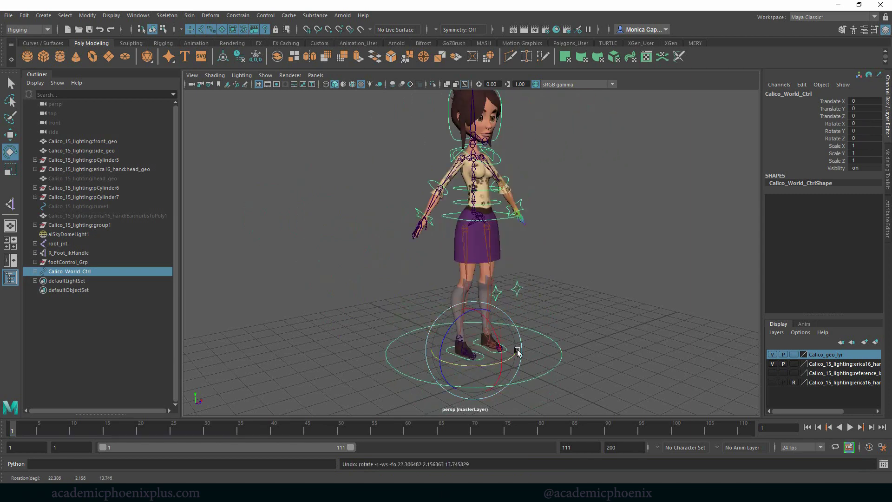
{"action": "left_click", "coordinate": [595, 229]}
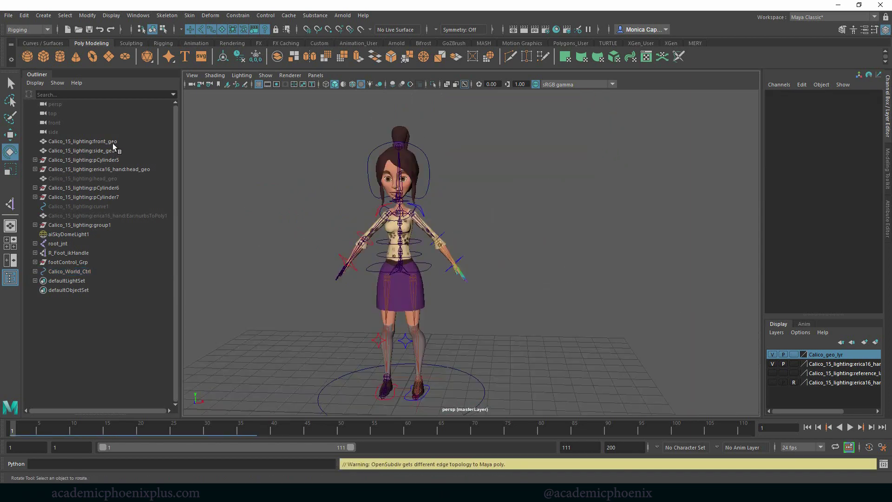
Delete the unused reference objects front_geo and side_geo from the scene
{"action": "left_click", "coordinate": [115, 143]}
{"action": "left_click", "coordinate": [112, 151]}
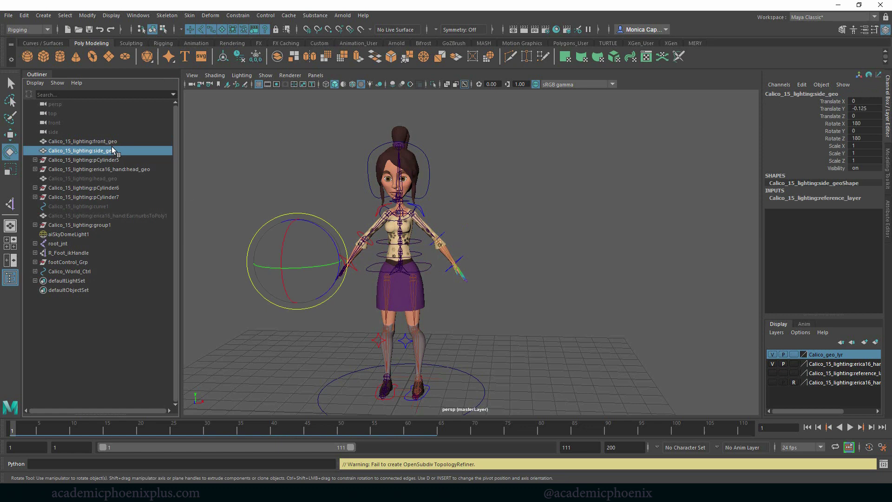
{"action": "left_click", "coordinate": [116, 142]}
{"action": "left_click", "coordinate": [113, 150]}
{"action": "left_click", "coordinate": [108, 159]}
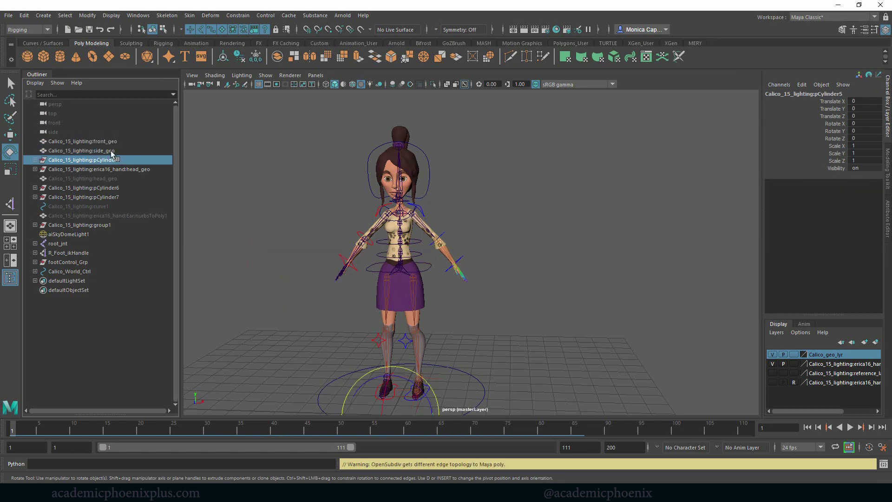
{"action": "left_click", "coordinate": [112, 151]}
{"action": "left_click", "coordinate": [120, 141]}
{"action": "key", "text": "Delete"}
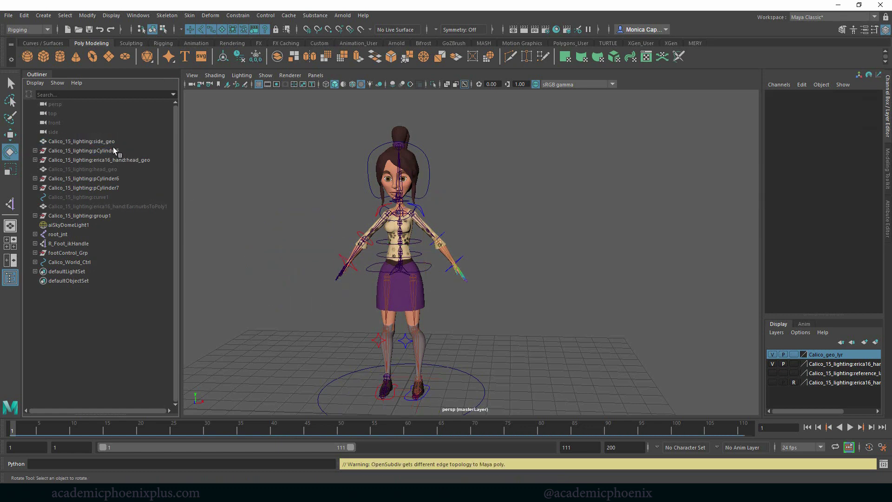
{"action": "left_click", "coordinate": [116, 142]}
{"action": "key", "text": "Delete"}
Check which parts of the character or scene pCylinder5, the hair bun, aiSkyDomeLight1 and group1 correspond to
{"action": "left_click", "coordinate": [111, 142]}
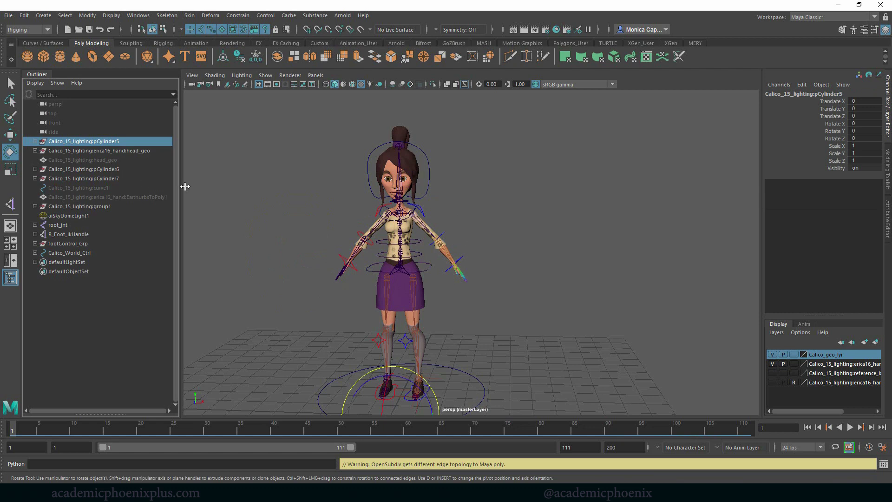
{"action": "left_click", "coordinate": [423, 234]}
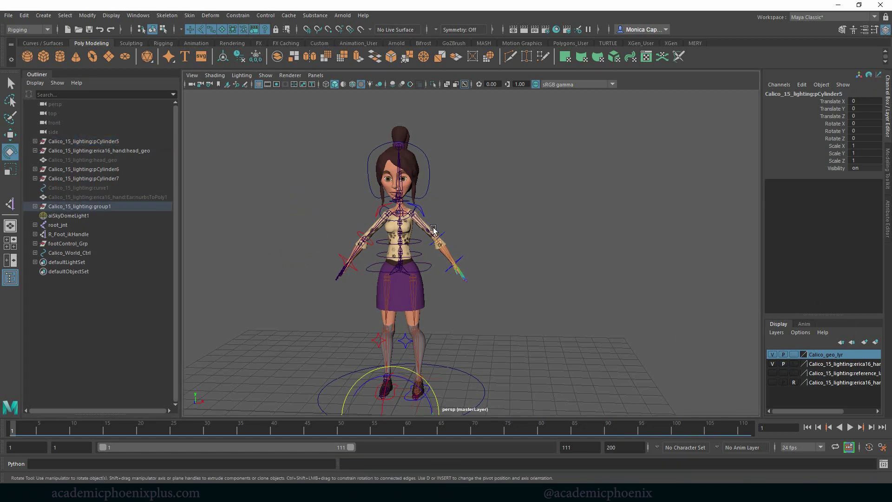
{"action": "left_click", "coordinate": [386, 153]}
{"action": "left_click", "coordinate": [410, 131]}
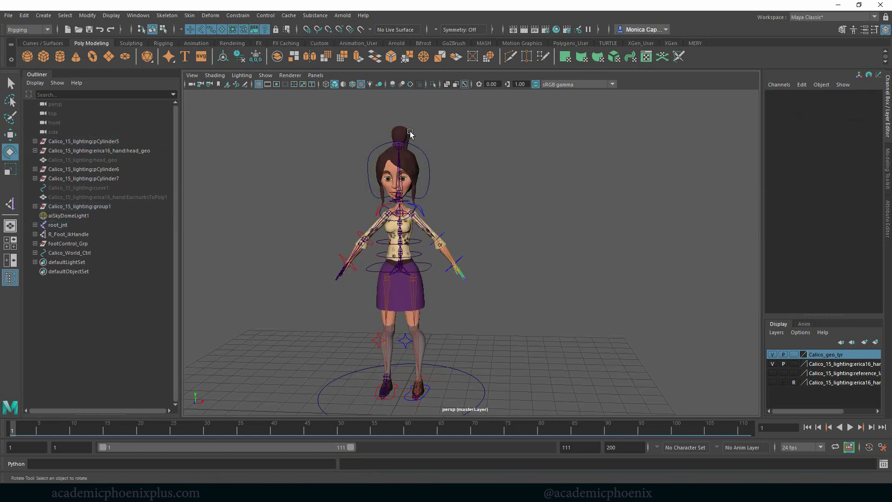
{"action": "left_click", "coordinate": [399, 133]}
{"action": "left_click", "coordinate": [74, 215]}
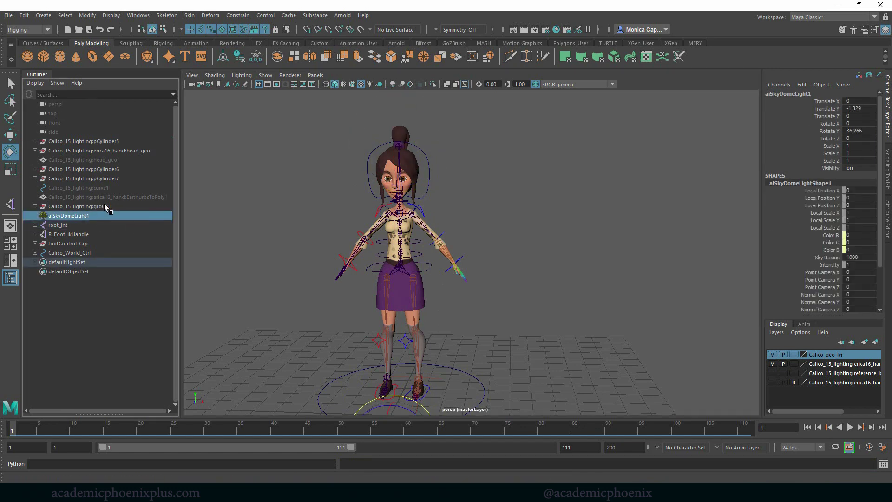
{"action": "left_click", "coordinate": [108, 208]}
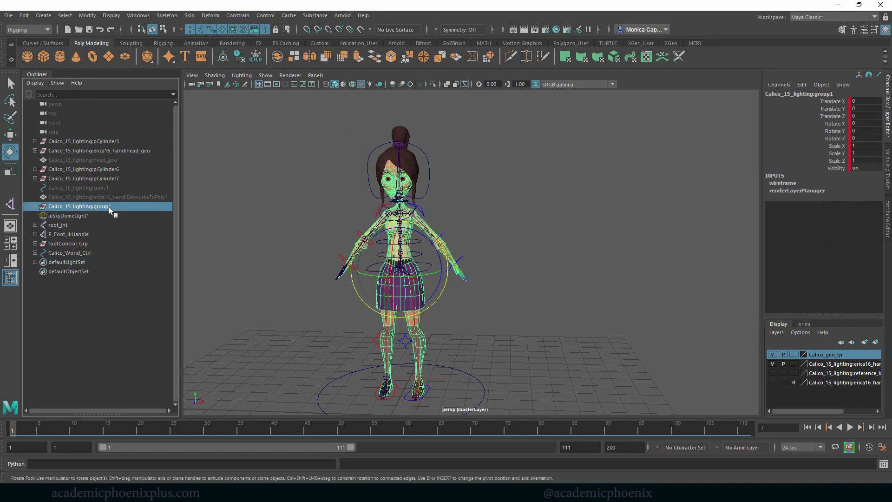
Expand the Calico_15_lighting:group1 group and rename its handMesh1 object as body_geo
{"action": "left_click", "coordinate": [36, 207]}
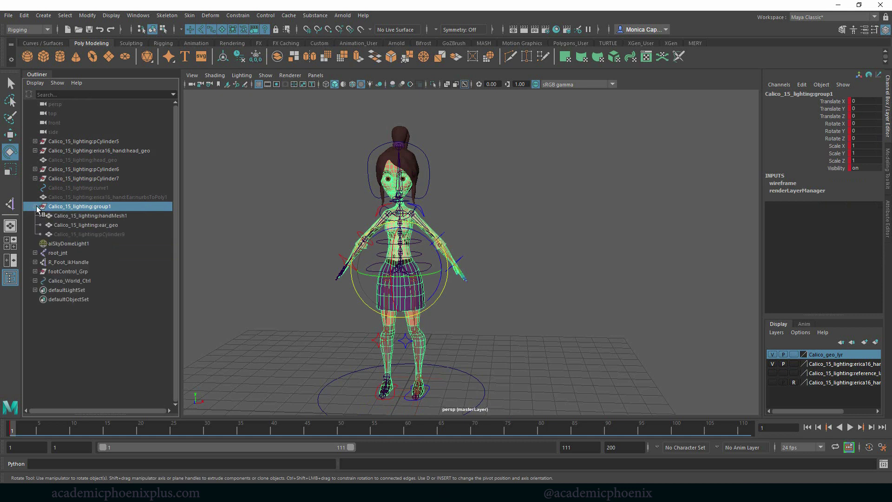
{"action": "left_click", "coordinate": [105, 216]}
{"action": "double_click", "coordinate": [105, 217]}
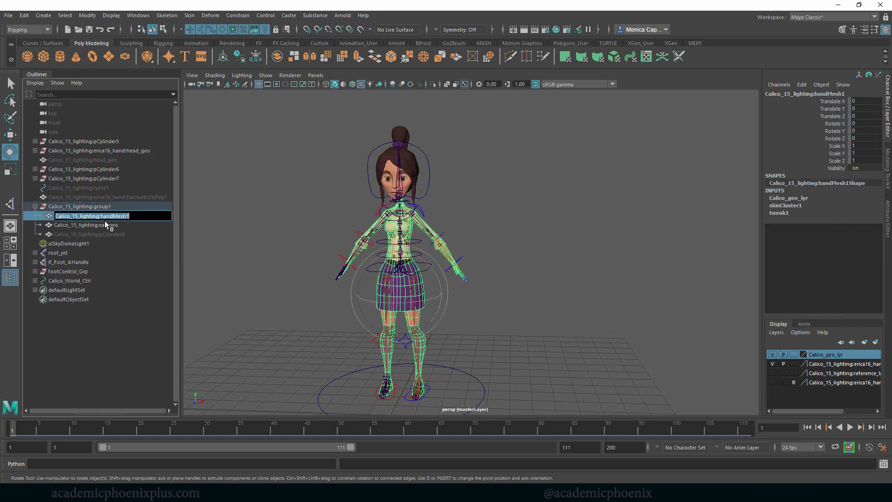
{"action": "type", "text": "body geo"}
{"action": "key", "text": "Return"}
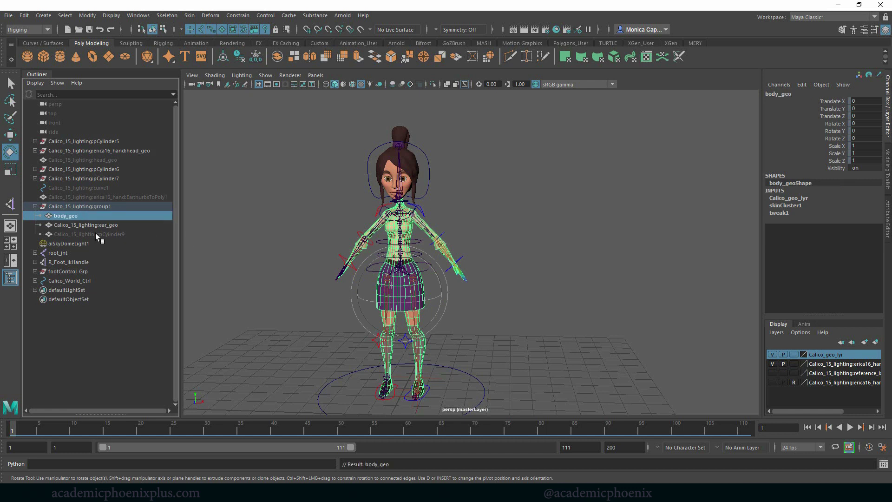
Rename the ear_geo object in the same group as face_geo
{"action": "left_click", "coordinate": [101, 226]}
{"action": "double_click", "coordinate": [100, 226]}
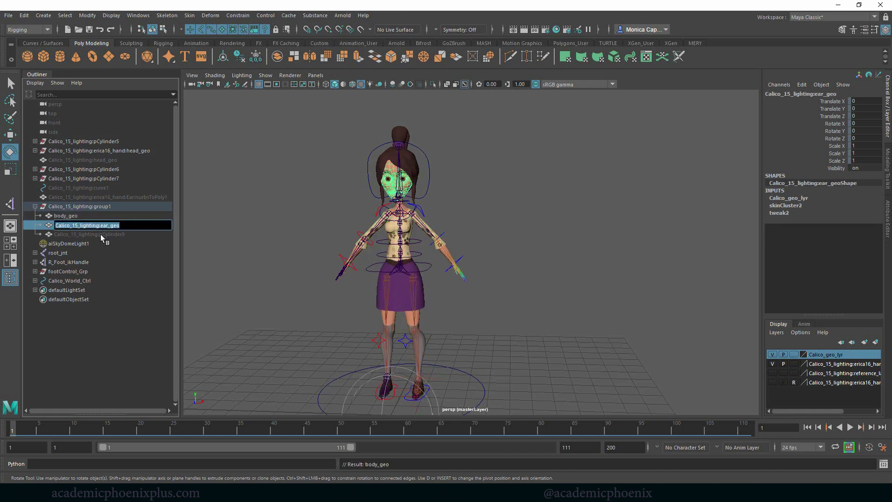
{"action": "type", "text": "face_geo"}
{"action": "key", "text": "Return"}
Rename the Calico_15_lighting:group1 group as calico_geo_grp
{"action": "left_click", "coordinate": [71, 207]}
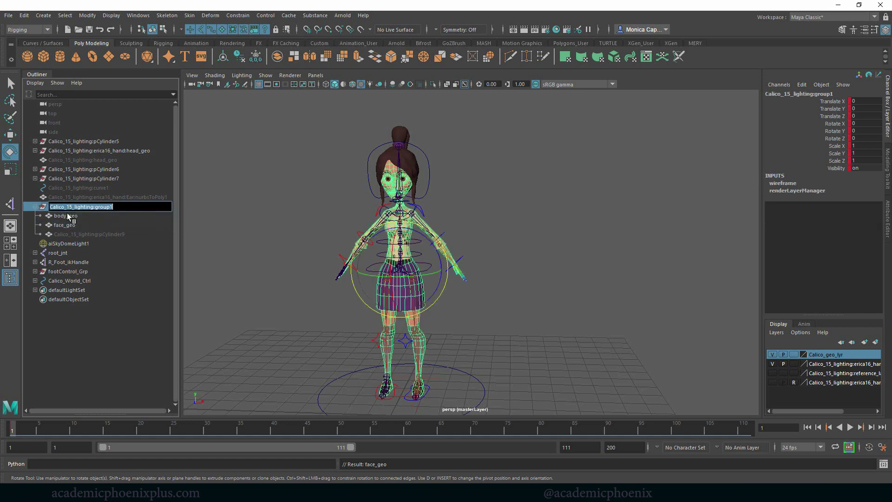
{"action": "double_click", "coordinate": [68, 207]}
{"action": "type", "text": "calico geo_grp"}
{"action": "key", "text": "Return"}
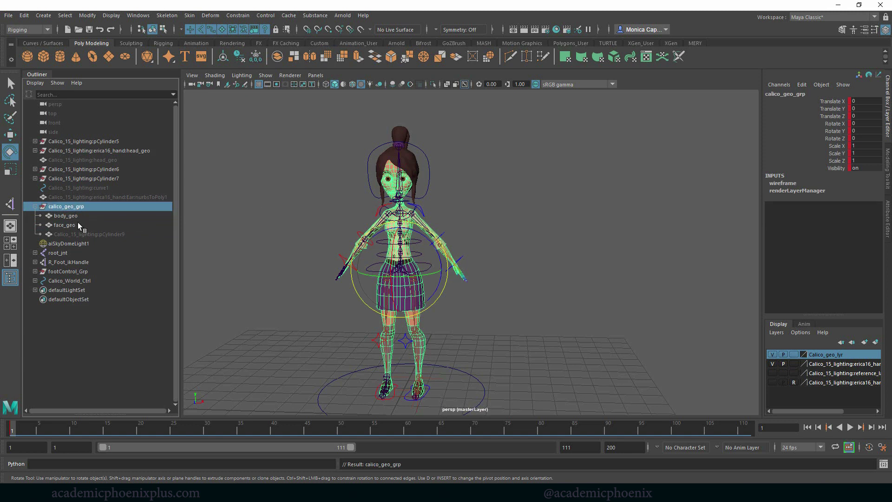
Rename the hidden pCylinder9 object inside calico_geo_grp as base
{"action": "left_click", "coordinate": [84, 235]}
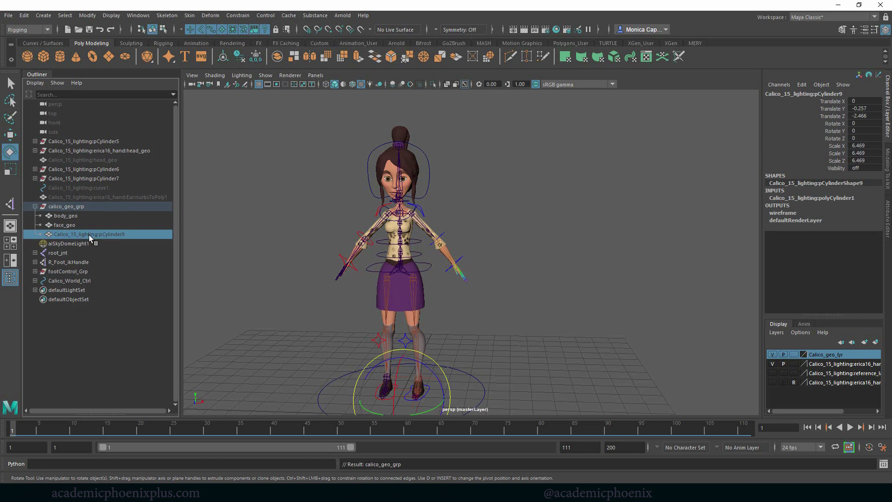
{"action": "double_click", "coordinate": [88, 235]}
{"action": "type", "text": "base"}
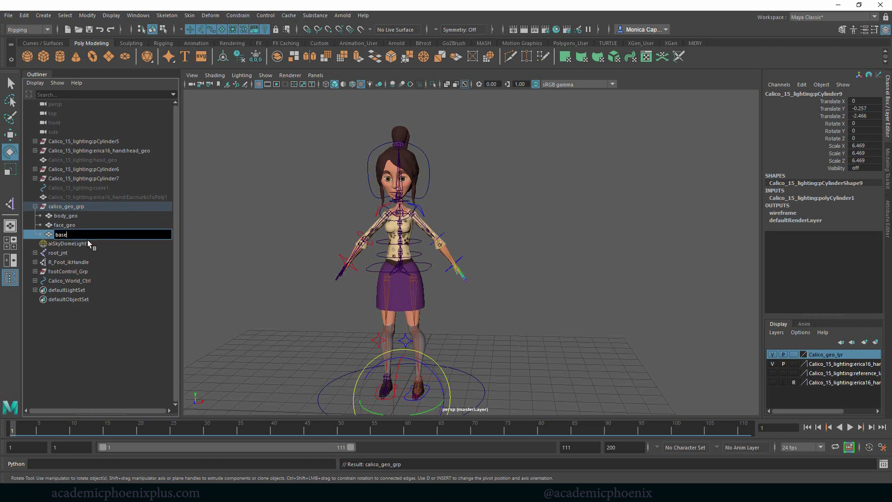
{"action": "key", "text": "Return"}
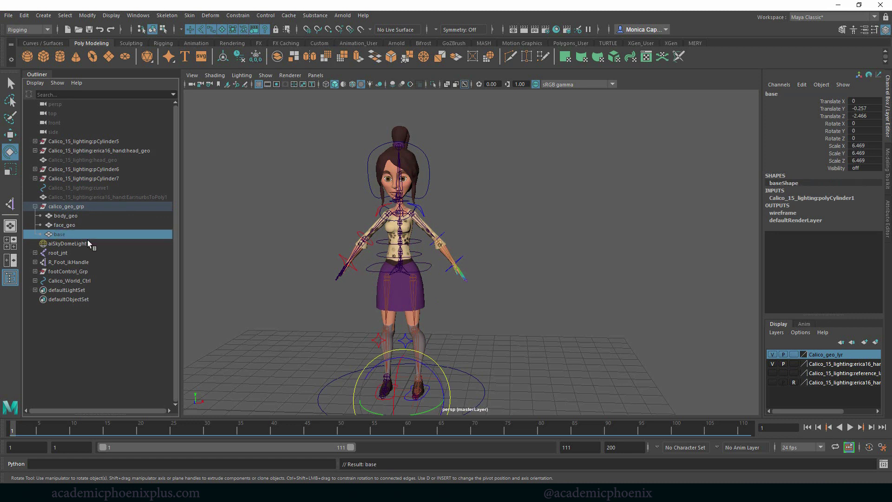
{"action": "left_click", "coordinate": [402, 164]}
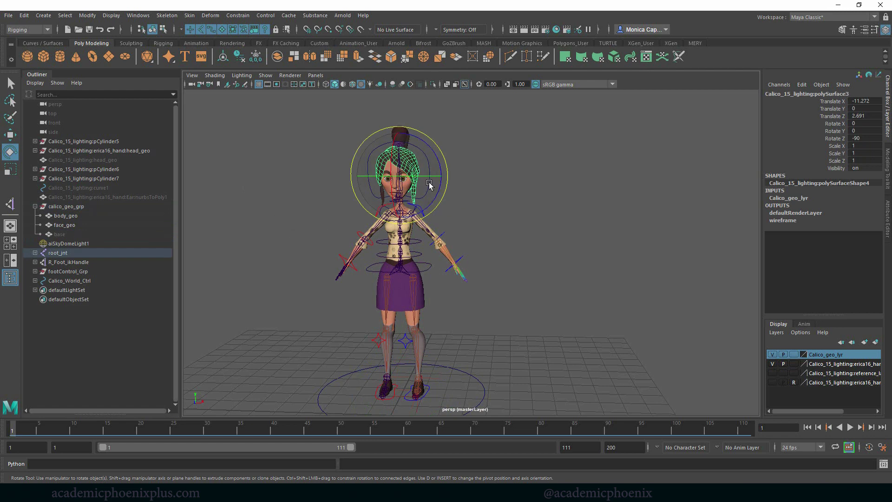
{"action": "left_click", "coordinate": [495, 186]}
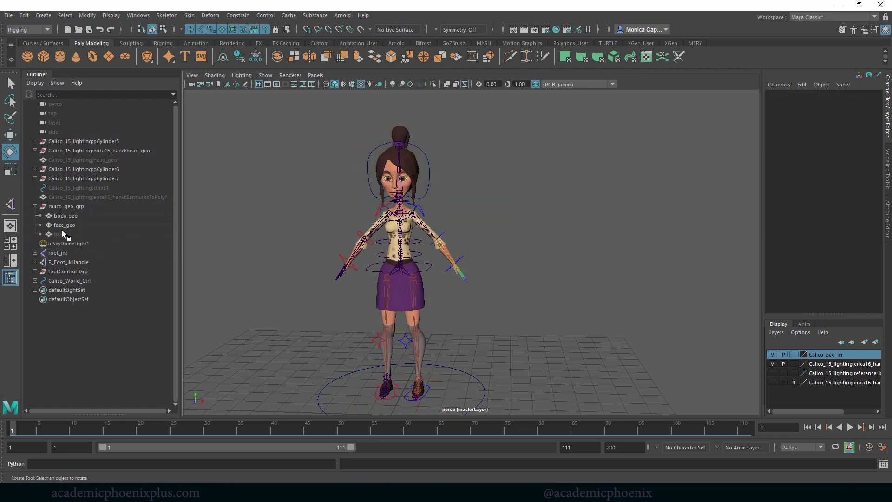
Break the connections on all transform and visibility channels of calico_geo_grp
{"action": "left_click", "coordinate": [65, 207]}
{"action": "left_click_drag", "start_coordinate": [835, 102], "coordinate": [845, 166]}
{"action": "right_click", "coordinate": [845, 167]}
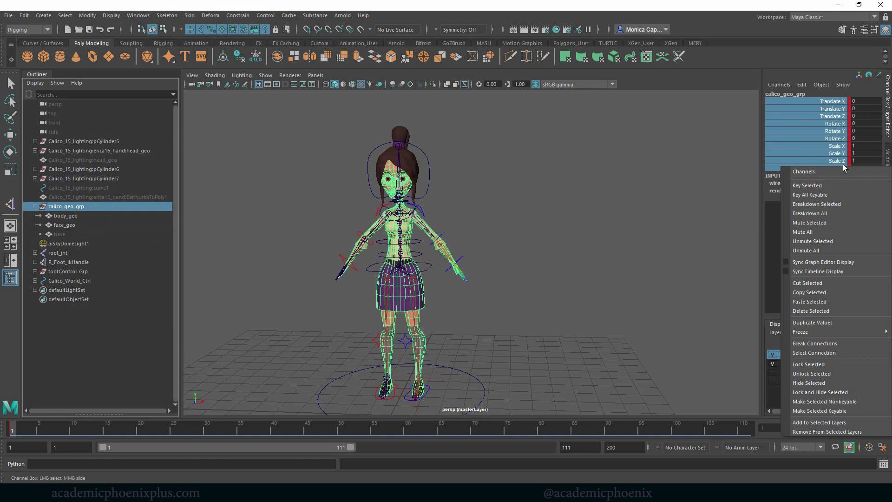
{"action": "left_click", "coordinate": [825, 344]}
Delete the seven leftover Calico_15_lighting objects listed above calico_geo_grp, from pCylinder5 through EarnurbsToPoly1, and collapse calico_geo_grp
{"action": "left_click", "coordinate": [87, 197]}
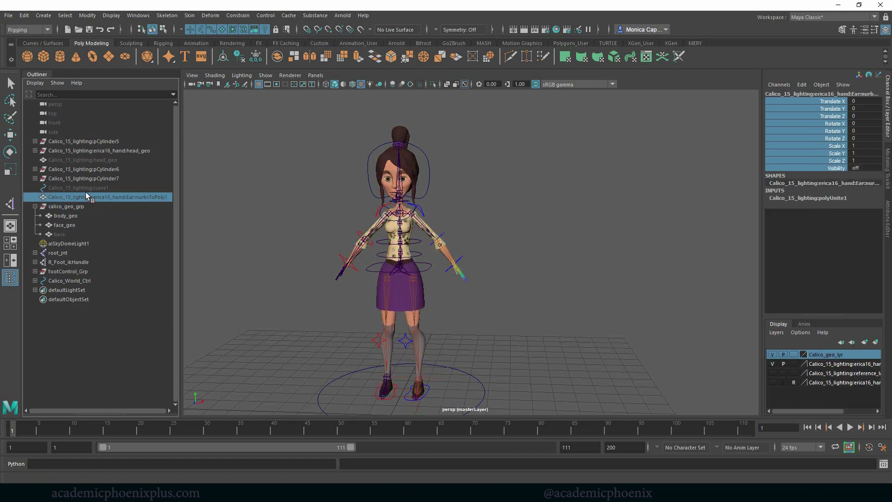
{"action": "left_click", "coordinate": [88, 188]}
{"action": "left_click", "coordinate": [92, 179]}
{"action": "left_click", "coordinate": [98, 169]}
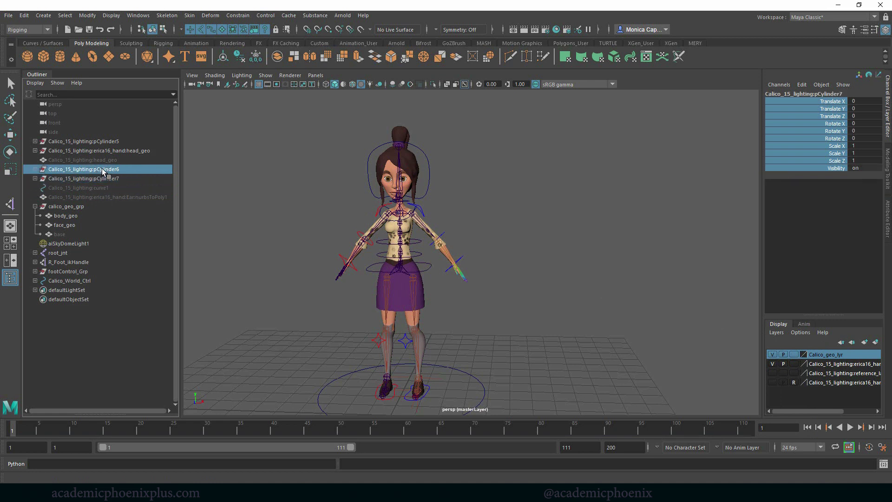
{"action": "left_click", "coordinate": [111, 159]}
{"action": "left_click", "coordinate": [107, 150]}
{"action": "left_click_drag", "start_coordinate": [106, 142], "coordinate": [74, 197]}
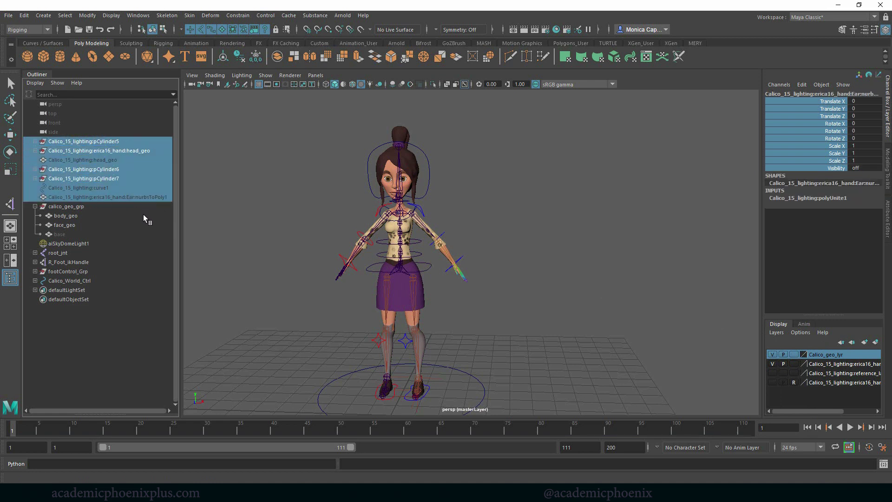
{"action": "key", "text": "Delete"}
{"action": "left_click", "coordinate": [66, 142]}
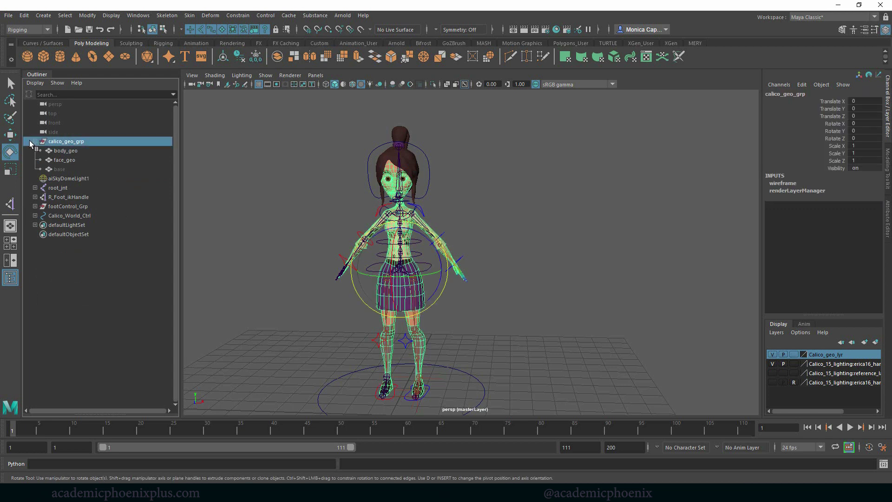
{"action": "left_click", "coordinate": [35, 141]}
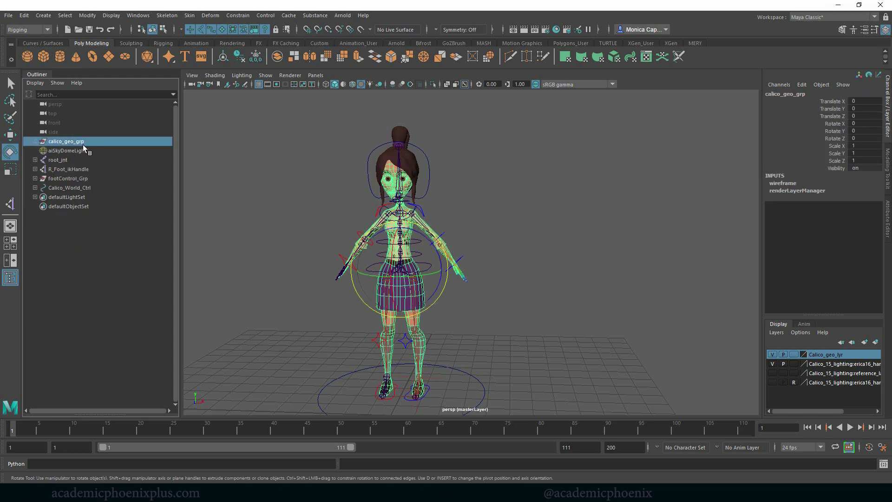
Check root_jnt, R_Foot_ikHandle and footControl_Grp, and try a small move of Calico_World_Ctrl before undoing it
{"action": "left_click", "coordinate": [63, 160]}
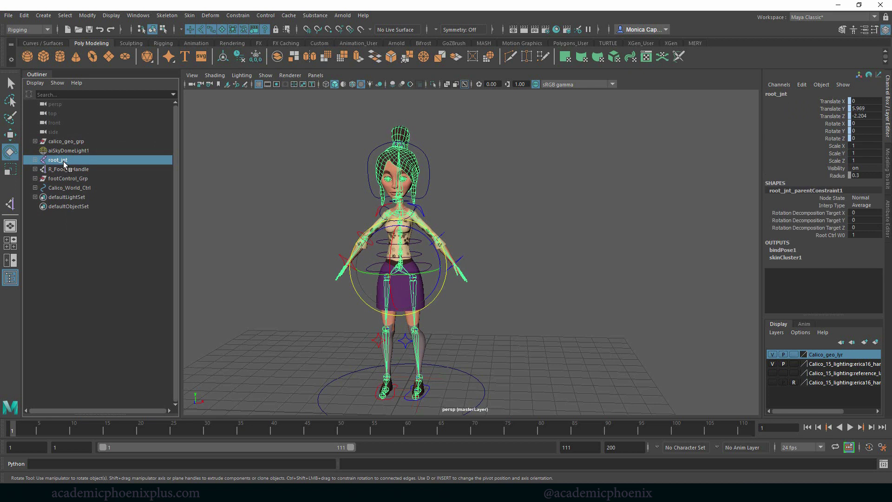
{"action": "left_click", "coordinate": [79, 169]}
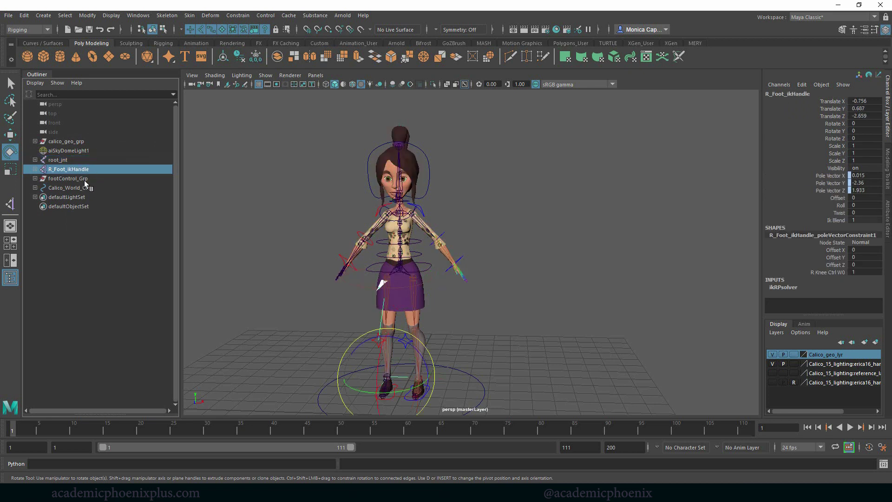
{"action": "left_click", "coordinate": [78, 178]}
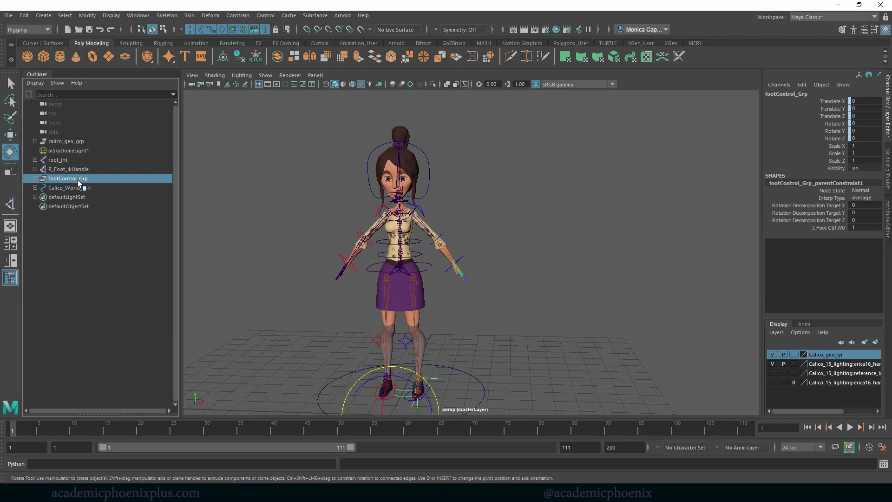
{"action": "left_click", "coordinate": [79, 188]}
{"action": "key", "text": "w"}
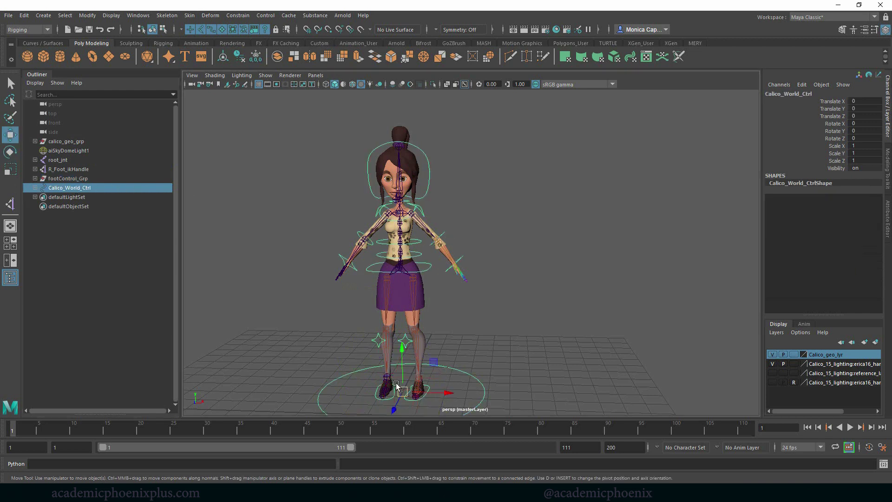
{"action": "mouse_move", "coordinate": [401, 391]}
{"action": "left_mouse_down"}
{"action": "mouse_move", "coordinate": [434, 377]}
{"action": "mouse_move", "coordinate": [401, 387]}
{"action": "left_mouse_up"}
{"action": "key", "text": "ctrl+z"}
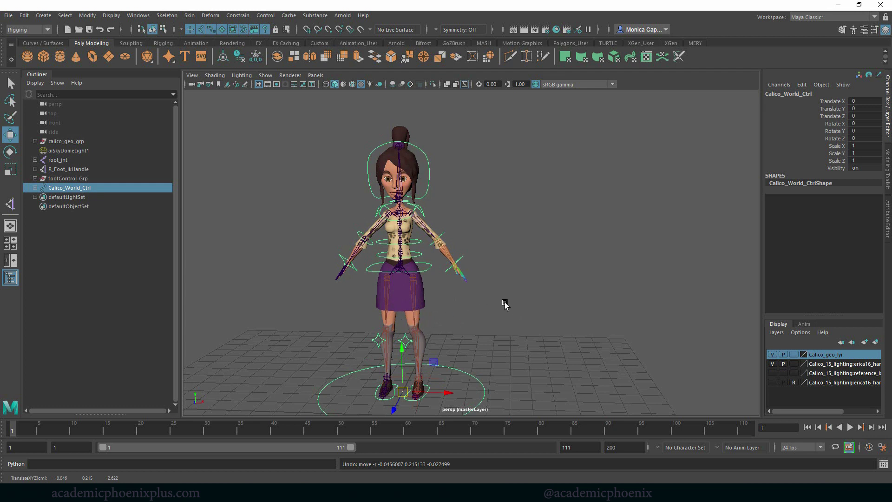
Delete the three old Calico_15_lighting display layers, keeping only Calico_geo_lyr
{"action": "left_click", "coordinate": [854, 365]}
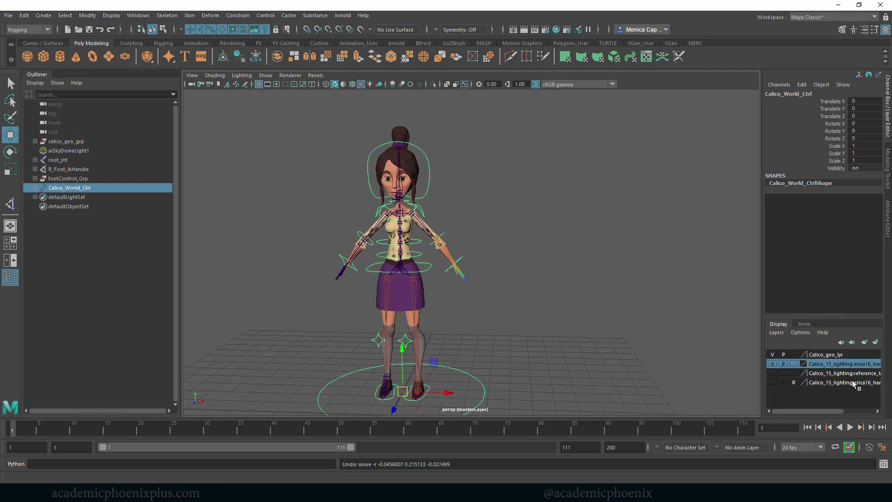
{"action": "right_click", "coordinate": [850, 374]}
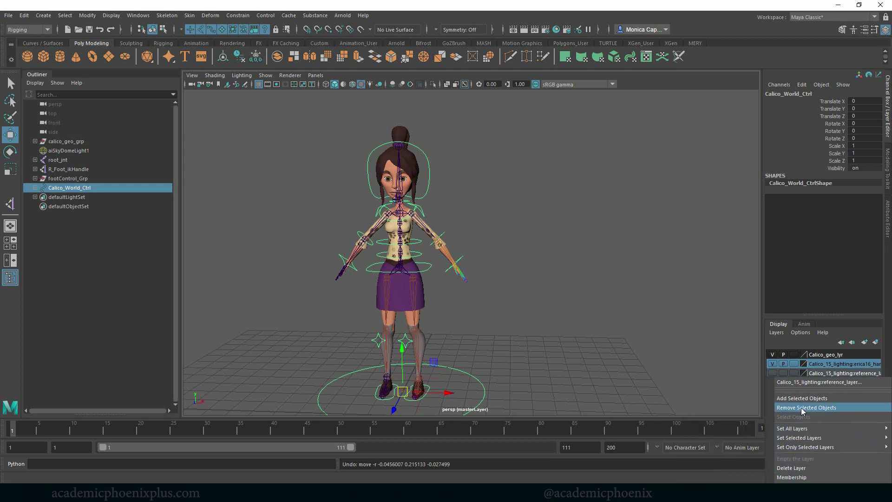
{"action": "left_click", "coordinate": [797, 466]}
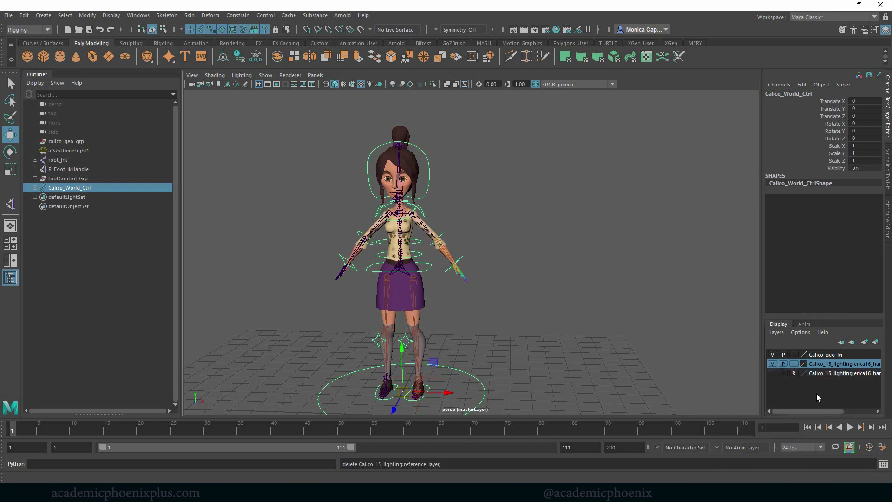
{"action": "right_click", "coordinate": [832, 369]}
{"action": "left_click", "coordinate": [812, 457]}
{"action": "right_click", "coordinate": [839, 369]}
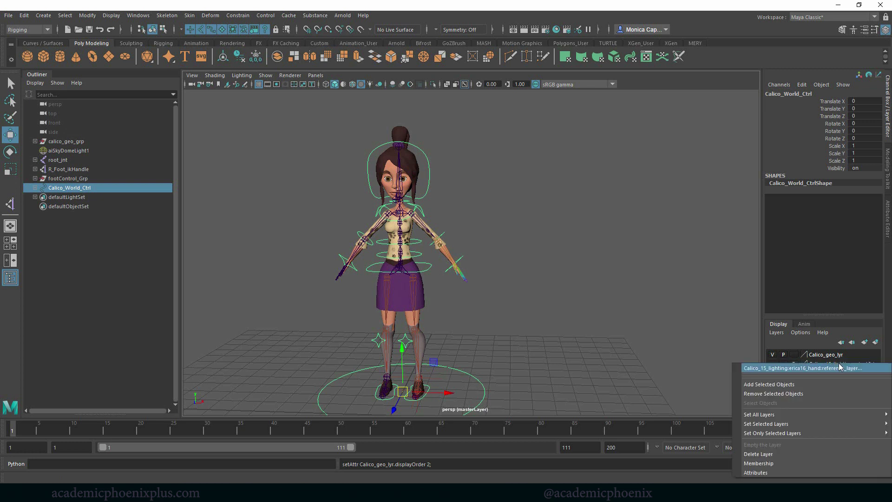
{"action": "left_click", "coordinate": [775, 453]}
Toggle the visibility of Calico_geo_lyr off and back on to check which geometry it controls
{"action": "left_click", "coordinate": [768, 355]}
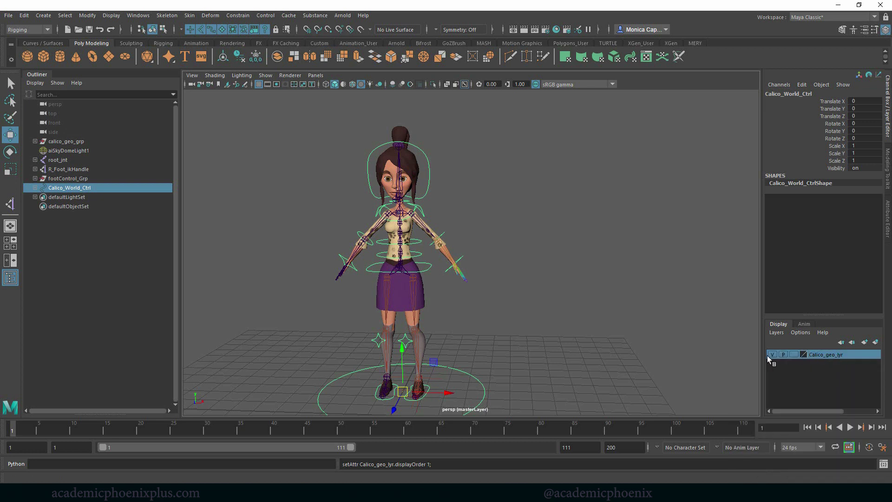
{"action": "left_click", "coordinate": [773, 354]}
{"action": "left_click", "coordinate": [773, 353]}
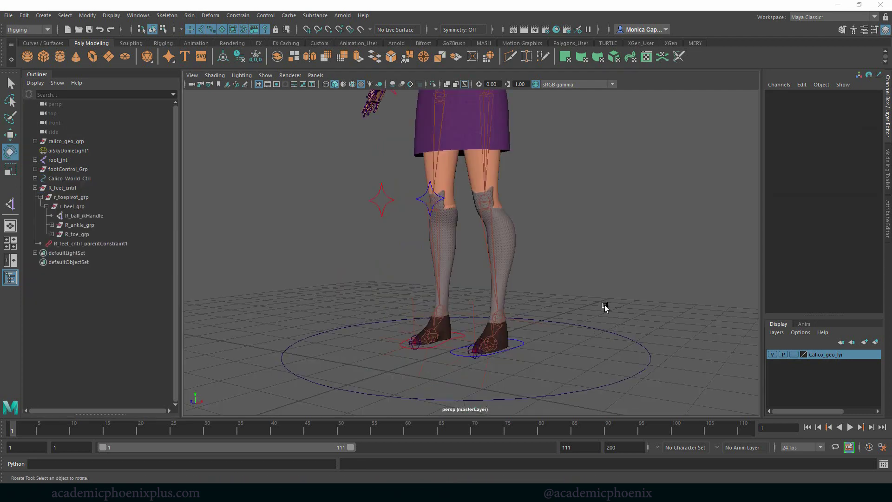
Test the Foot Roll and Toe Roll attributes of R_foot_ctrl and undo each change
{"action": "right_click_drag", "start_coordinate": [541, 293], "coordinate": [641, 283], "text": "alt"}
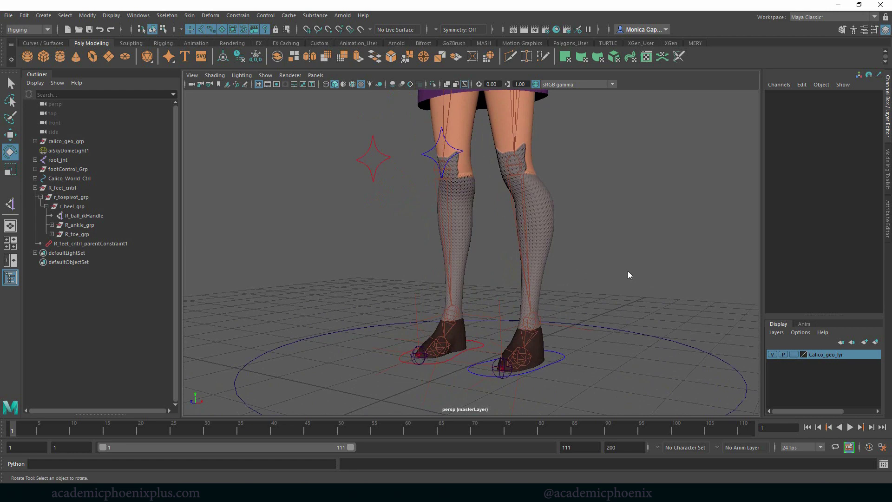
{"action": "left_click", "coordinate": [471, 355]}
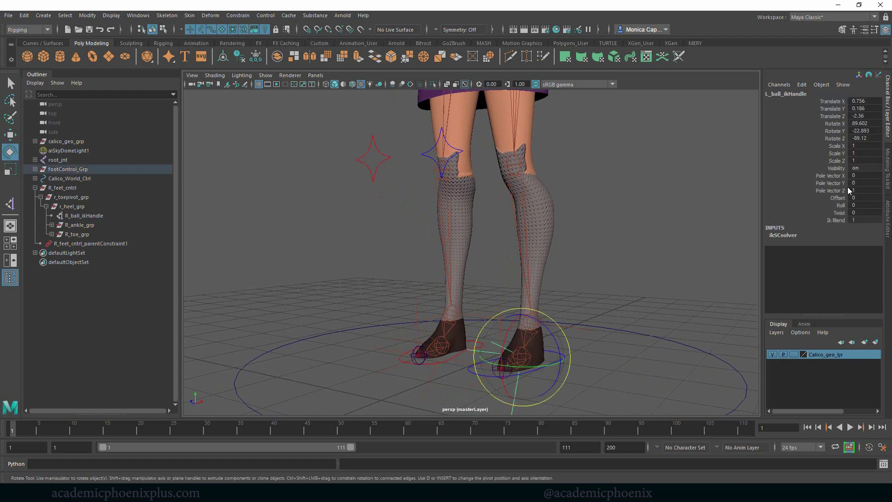
{"action": "left_click", "coordinate": [440, 363]}
{"action": "left_click", "coordinate": [834, 153]}
{"action": "middle_click_drag", "start_coordinate": [613, 211], "coordinate": [634, 219]}
{"action": "key", "text": "ctrl+z"}
{"action": "left_click", "coordinate": [835, 160]}
{"action": "key", "text": "ctrl+z"}
Rename the footControl_Grp group as L_footControl_Grp
{"action": "right_click_drag", "start_coordinate": [615, 246], "coordinate": [428, 211], "text": "alt"}
{"action": "middle_click_drag", "start_coordinate": [428, 211], "coordinate": [424, 226], "text": "alt"}
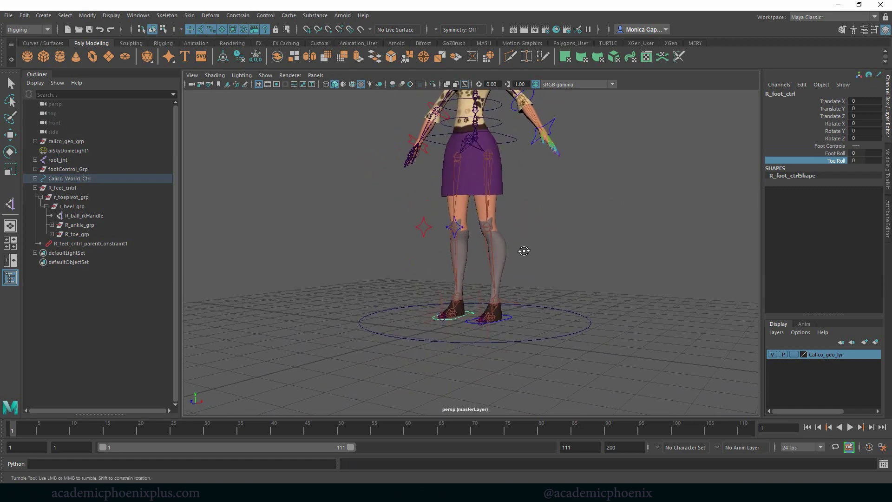
{"action": "left_click_drag", "start_coordinate": [524, 251], "coordinate": [544, 256], "text": "alt"}
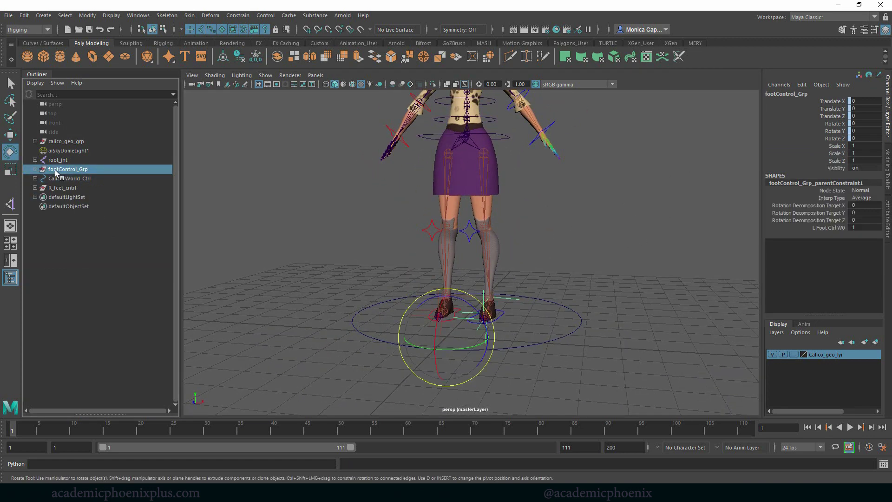
{"action": "double_click", "coordinate": [56, 171]}
{"action": "left_click", "coordinate": [51, 170]}
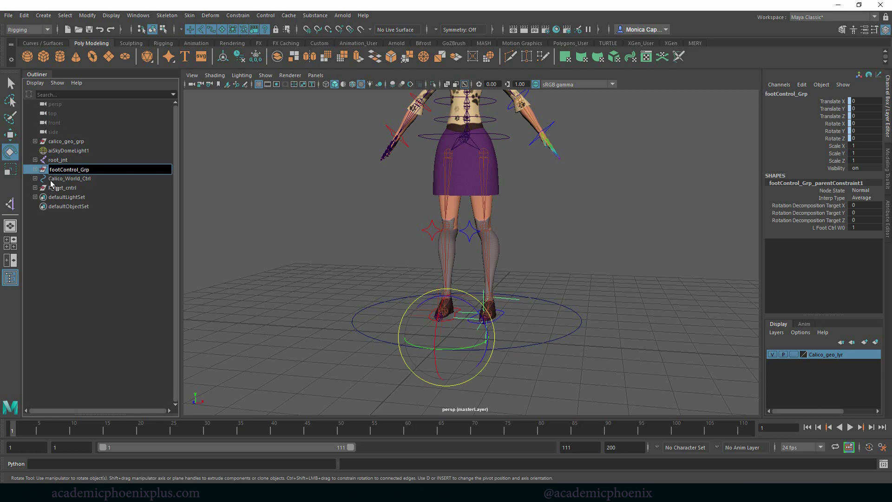
{"action": "type", "text": "L_"}
{"action": "key", "text": "Return"}
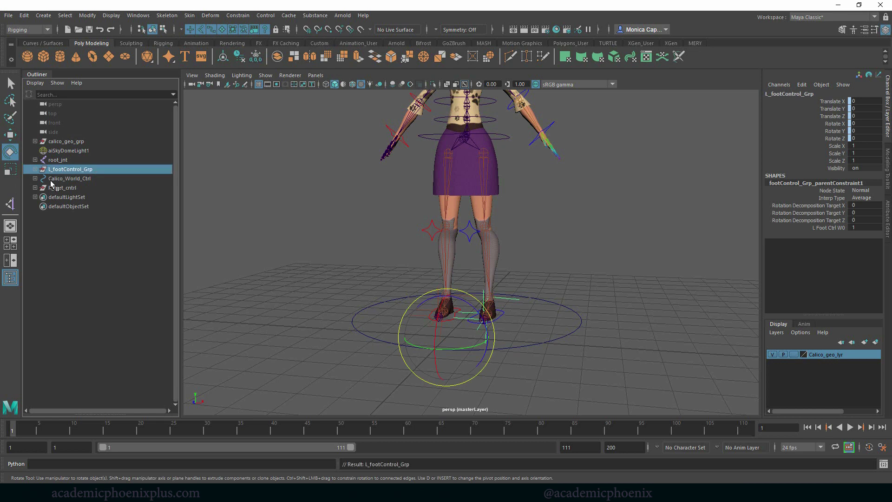
Rename the R_feet_cntrl group as R_footControl_Grp, clear the selection and save the scene
{"action": "left_click", "coordinate": [55, 187]}
{"action": "double_click", "coordinate": [55, 187]}
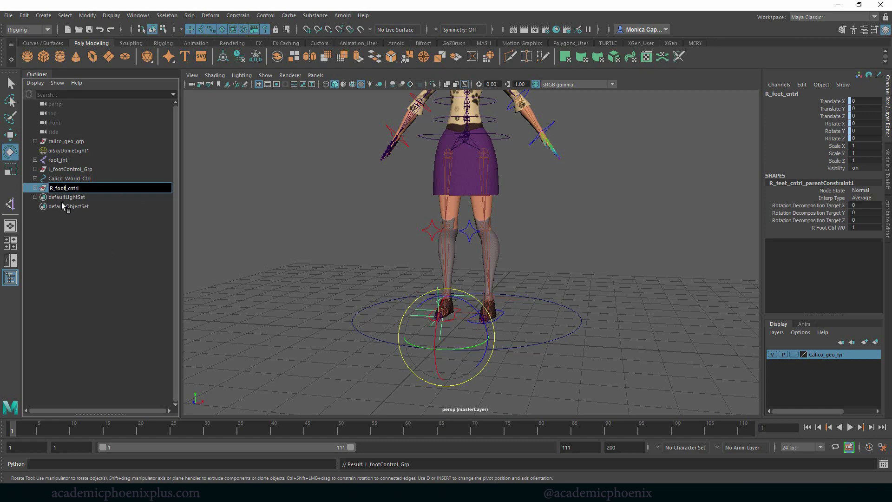
{"action": "type", "text": "footControl"}
{"action": "key", "text": "Delete"}
{"action": "key", "text": "Delete"}
{"action": "key", "text": "Delete"}
{"action": "key", "text": "Delete"}
{"action": "type", "text": "_Grp"}
{"action": "key", "text": "Return"}
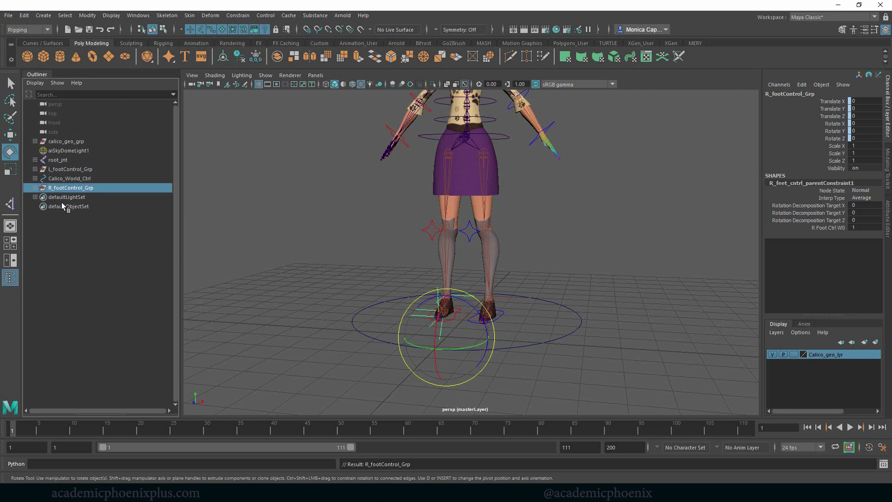
{"action": "left_click", "coordinate": [587, 245]}
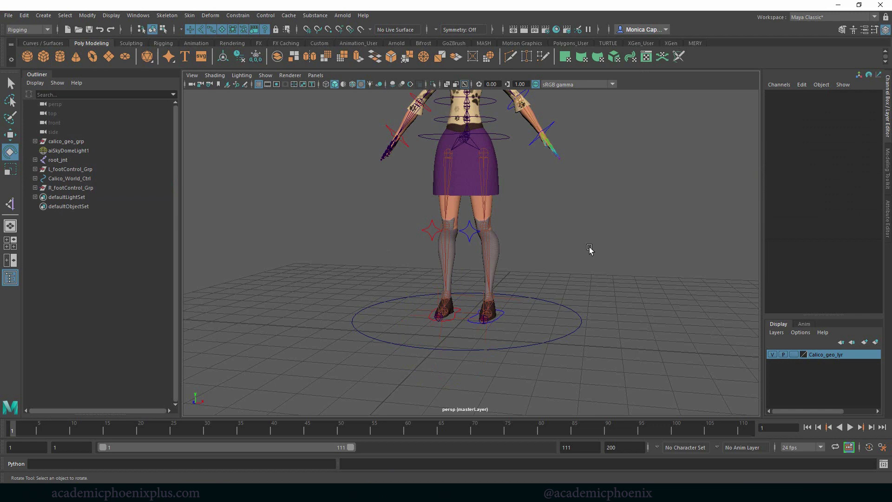
{"action": "key", "text": "ctrl+s"}
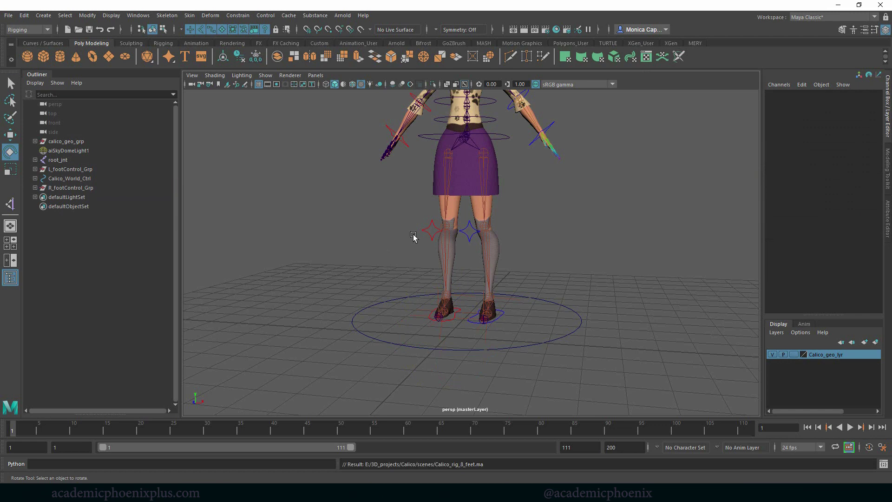
Test the whole rig by moving and rotating Calico_World_Ctrl, and undo all the changes
{"action": "right_click_drag", "start_coordinate": [604, 270], "coordinate": [520, 251], "text": "alt"}
{"action": "middle_click_drag", "start_coordinate": [521, 251], "coordinate": [505, 265], "text": "alt"}
{"action": "left_click_drag", "start_coordinate": [552, 280], "coordinate": [524, 301], "text": "alt"}
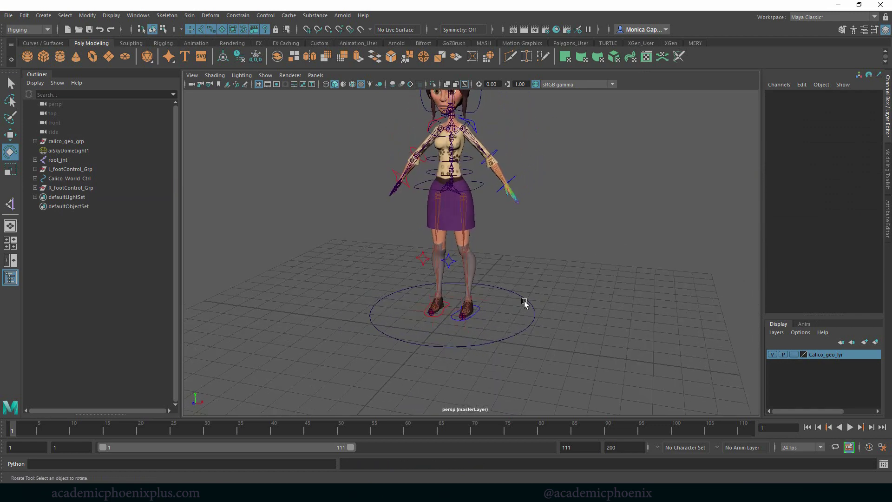
{"action": "left_click", "coordinate": [525, 304]}
{"action": "key", "text": "w"}
{"action": "mouse_move", "coordinate": [454, 311]}
{"action": "left_mouse_down"}
{"action": "mouse_move", "coordinate": [388, 310]}
{"action": "mouse_move", "coordinate": [455, 302]}
{"action": "left_mouse_up"}
{"action": "key", "text": "e"}
{"action": "mouse_move", "coordinate": [511, 306]}
{"action": "left_mouse_down"}
{"action": "mouse_move", "coordinate": [537, 302]}
{"action": "mouse_move", "coordinate": [509, 298]}
{"action": "mouse_move", "coordinate": [511, 310]}
{"action": "left_mouse_up"}
{"action": "key", "text": "ctrl+z"}
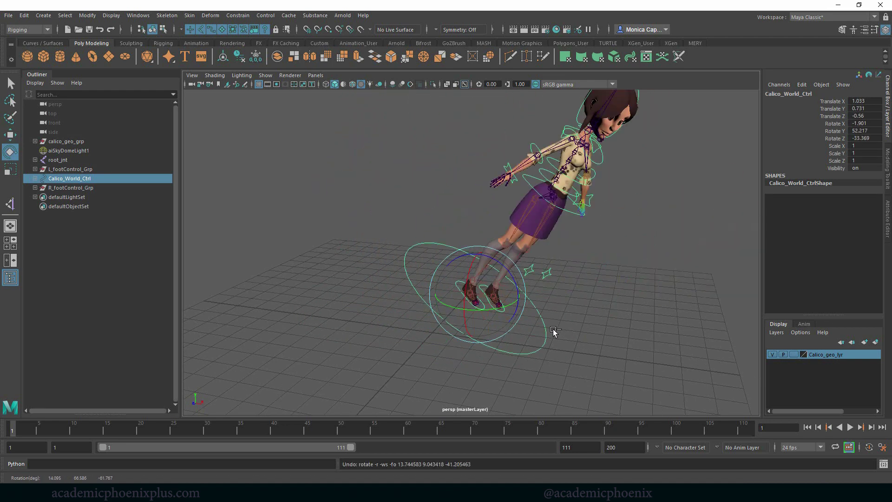
{"action": "key", "text": "ctrl+z"}
{"action": "key", "text": "ctrl+z"}
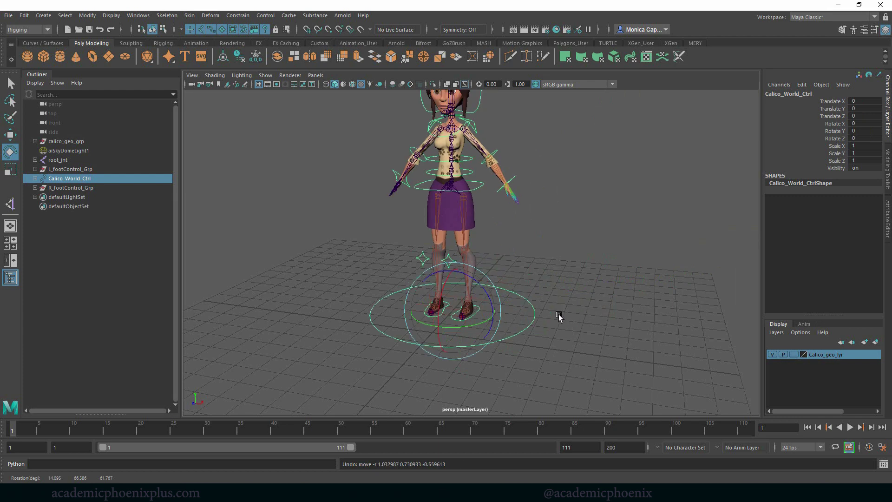
Test root_ctrl at the hips by moving and rotating it, restoring its original pose after each test
{"action": "key", "text": "w"}
{"action": "scroll", "coordinate": [418, 328], "scroll_direction": "up", "scroll_amount": 3}
{"action": "left_click", "coordinate": [423, 229]}
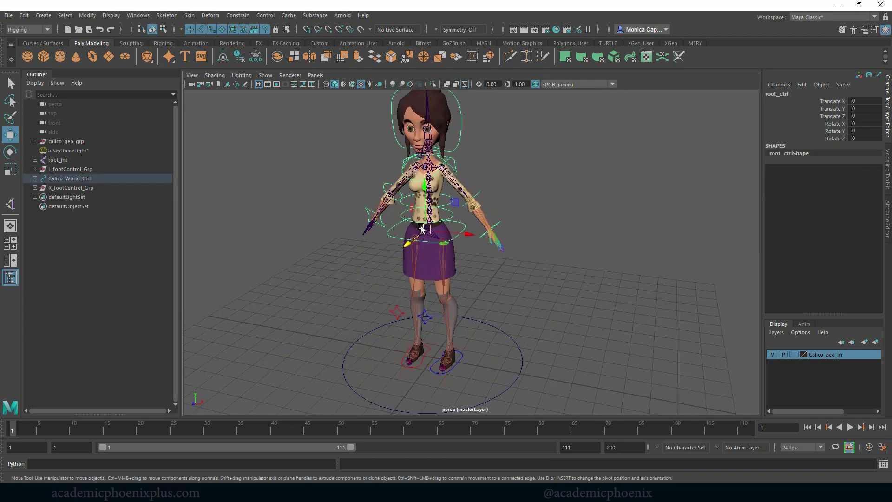
{"action": "left_click_drag", "start_coordinate": [423, 228], "coordinate": [478, 265]}
{"action": "key", "text": "ctrl+z"}
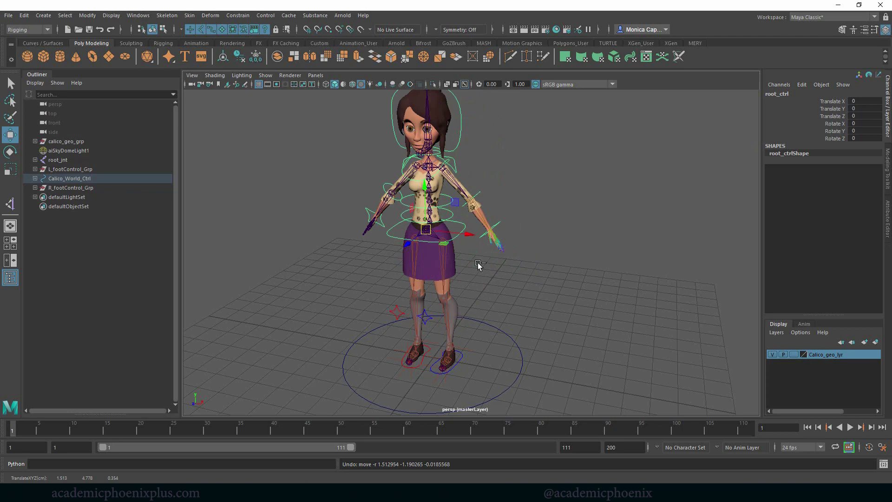
{"action": "key", "text": "e"}
{"action": "left_click_drag", "start_coordinate": [469, 205], "coordinate": [494, 218]}
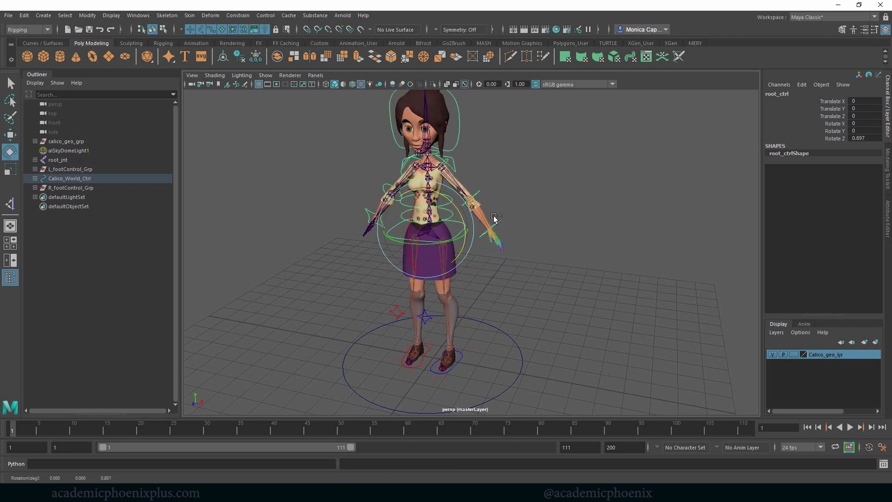
Rotate L_arm_ctrl about -9.5, -17.5 and -19.5 degrees in X, Y and Z to lower the arm toward the body
{"action": "left_click", "coordinate": [479, 195]}
{"action": "left_click", "coordinate": [461, 168]}
{"action": "key", "text": "w"}
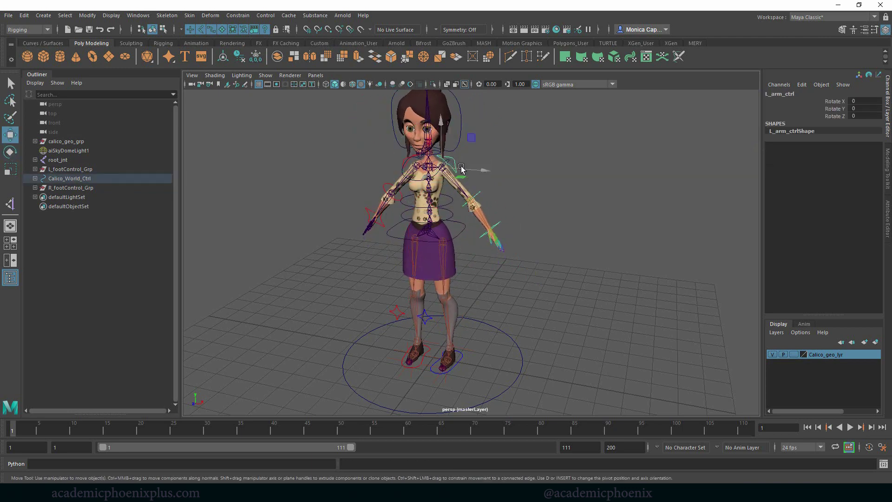
{"action": "key", "text": "e"}
{"action": "mouse_move", "coordinate": [459, 167]}
{"action": "left_mouse_down"}
{"action": "mouse_move", "coordinate": [455, 148]}
{"action": "mouse_move", "coordinate": [458, 185]}
{"action": "mouse_move", "coordinate": [463, 176]}
{"action": "left_mouse_up"}
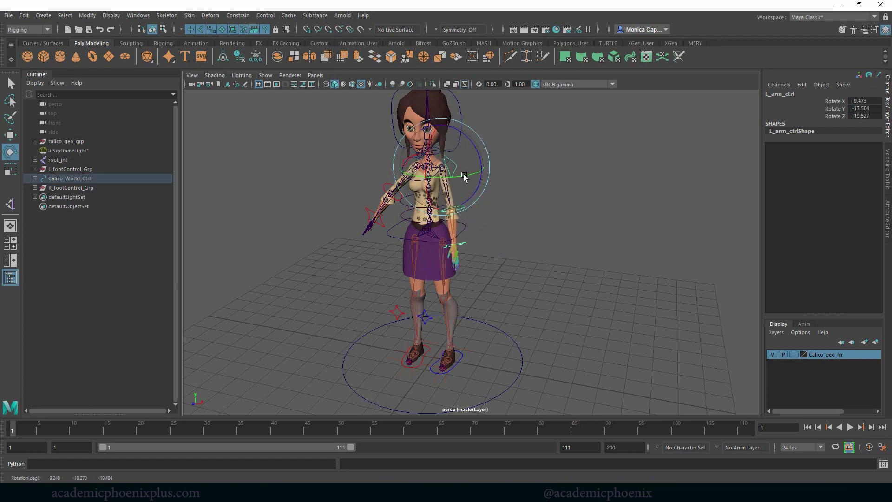
Undo the arm rotations, return to a front view of the character and clear the selection
{"action": "key", "text": "ctrl+z"}
{"action": "key", "text": "ctrl+z"}
{"action": "middle_click_drag", "start_coordinate": [537, 203], "coordinate": [527, 217], "text": "alt"}
{"action": "left_click_drag", "start_coordinate": [515, 224], "coordinate": [515, 186], "text": "alt"}
{"action": "left_click", "coordinate": [511, 159]}
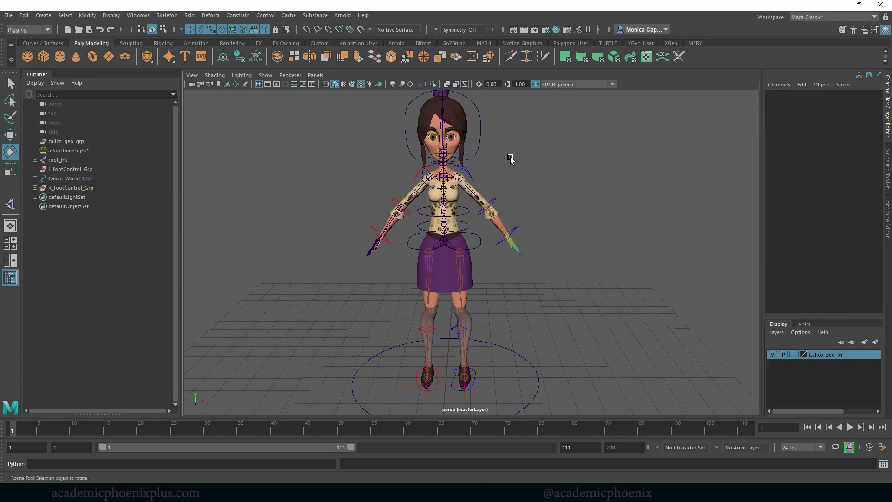
Test head_ctrl by rotating it about 19 degrees in Y, and undo the rotation
{"action": "left_click", "coordinate": [483, 136]}
{"action": "left_click_drag", "start_coordinate": [458, 156], "coordinate": [501, 166]}
{"action": "key", "text": "ctrl+z"}
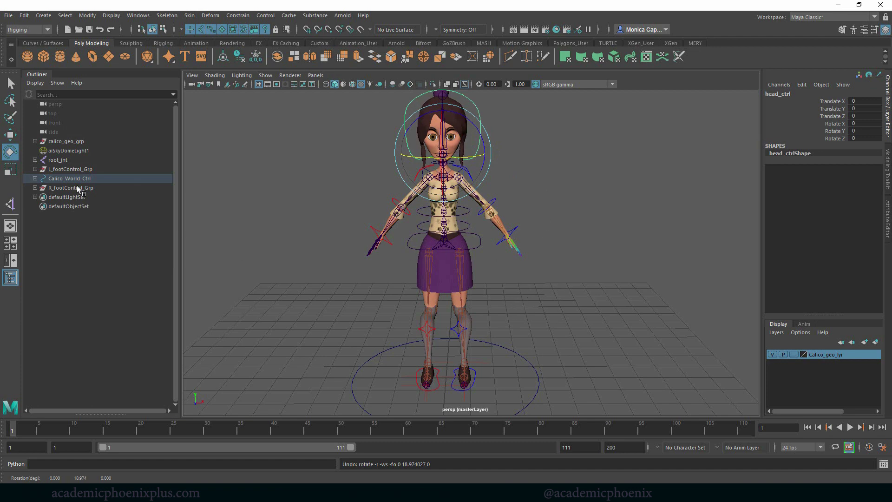
Put root_jnt into a new group and name the group joints_grp
{"action": "left_click", "coordinate": [57, 160]}
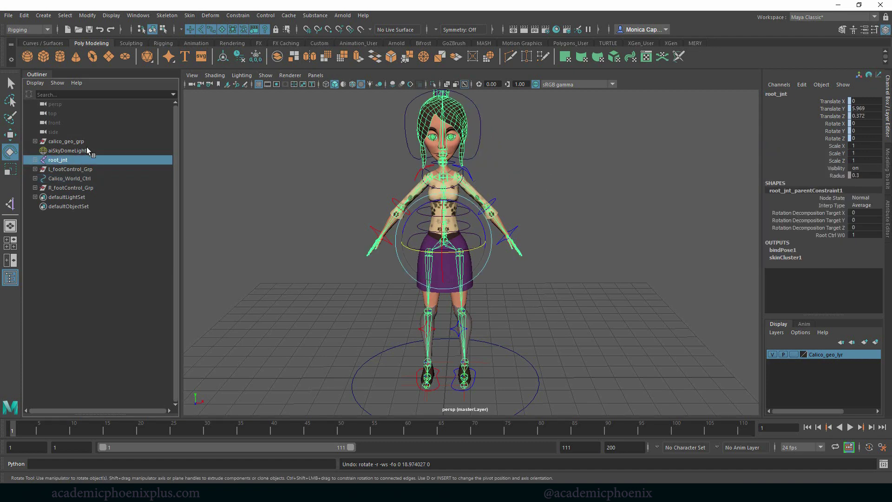
{"action": "left_click", "coordinate": [70, 142]}
{"action": "left_click", "coordinate": [79, 160]}
{"action": "key", "text": "ctrl+g"}
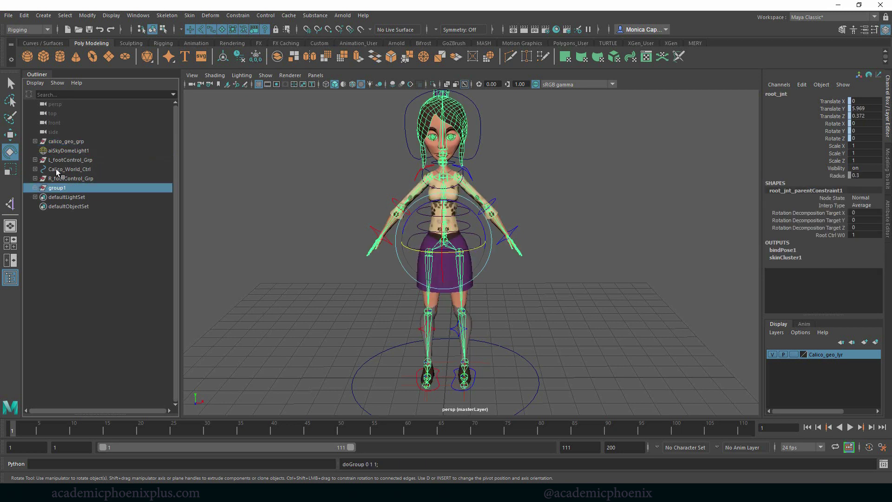
{"action": "double_click", "coordinate": [59, 188]}
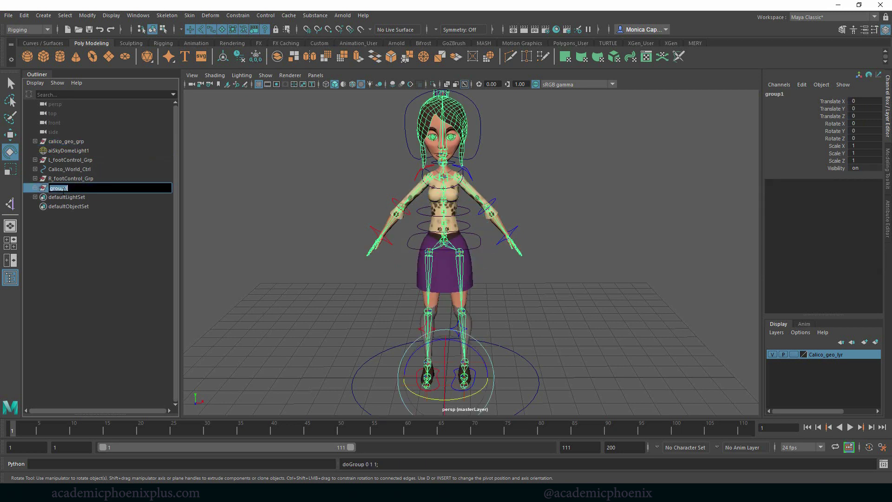
{"action": "type", "text": "joints_"}
{"action": "key", "text": "Return"}
Group both foot control groups, Calico_World_Ctrl and joints_grp together, and name the new group Rig_Grp
{"action": "left_click", "coordinate": [74, 141]}
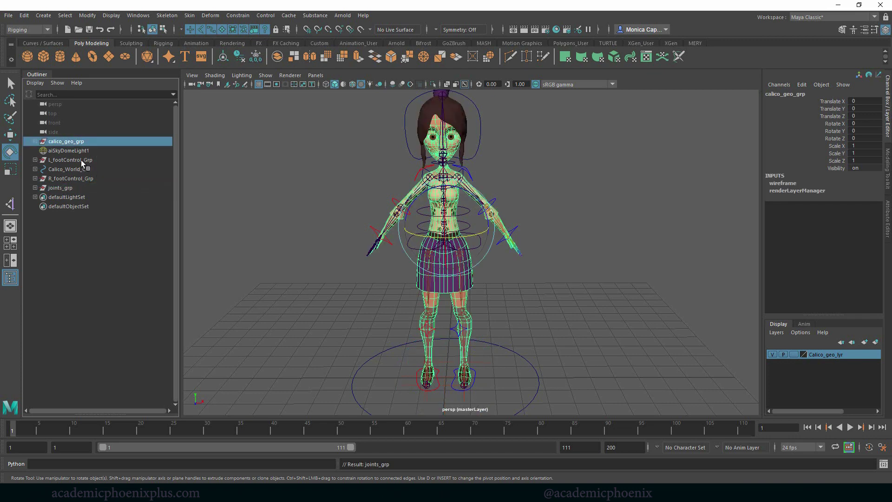
{"action": "left_click", "coordinate": [81, 161]}
{"action": "left_click", "coordinate": [67, 188], "text": "shift"}
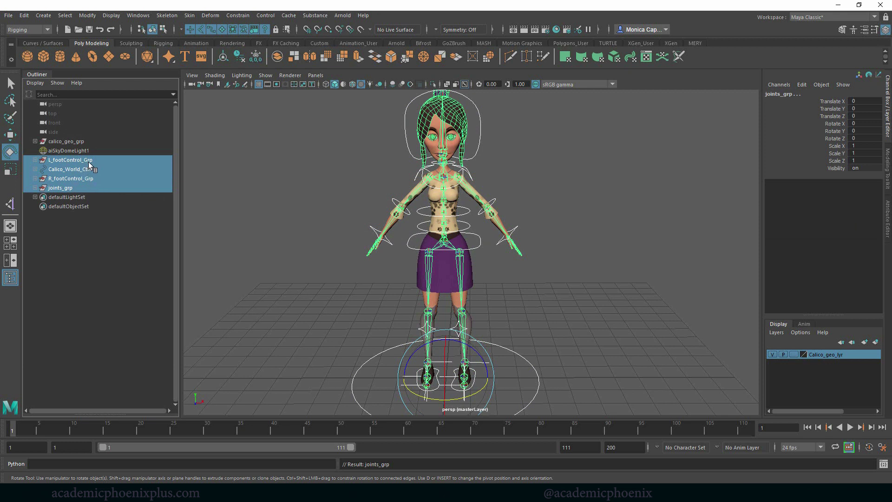
{"action": "key", "text": "ctrl+g"}
{"action": "double_click", "coordinate": [61, 159]}
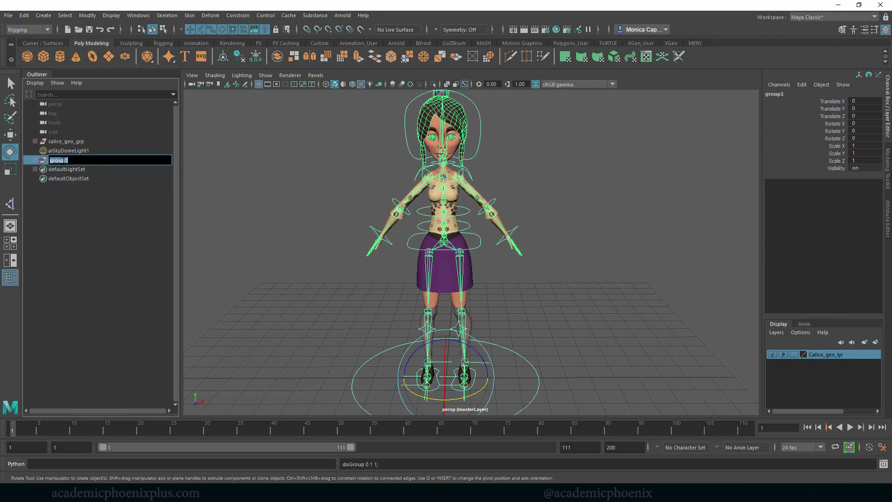
{"action": "type", "text": "Rig_G"}
{"action": "key", "text": "Return"}
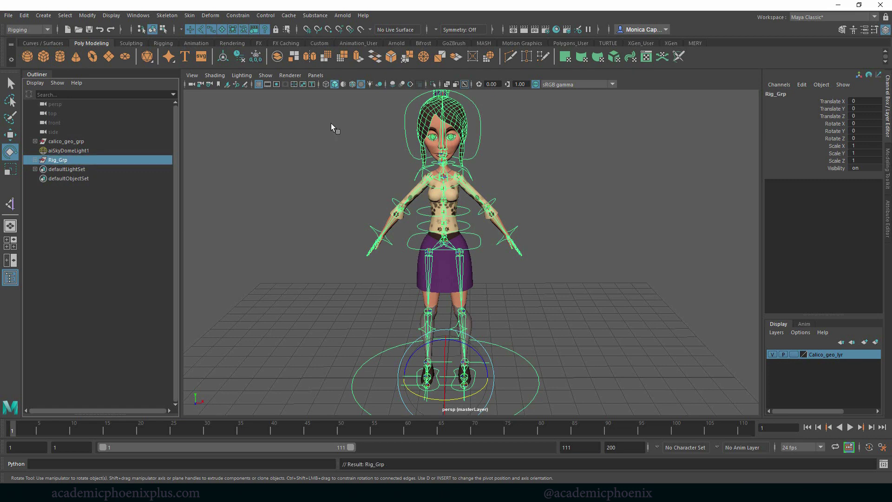
Rename calico_geo_grp as Geo_grp
{"action": "double_click", "coordinate": [62, 142]}
{"action": "left_click_drag", "start_coordinate": [66, 141], "coordinate": [36, 147]}
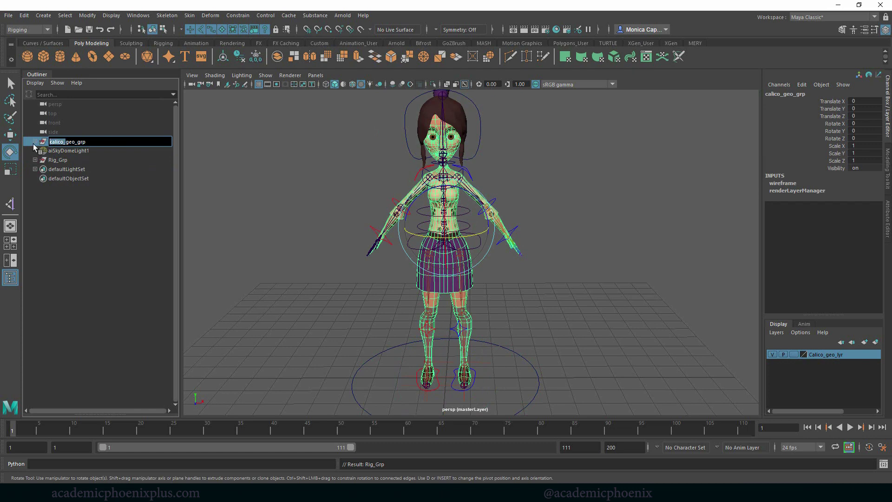
{"action": "key", "text": "Delete"}
{"action": "key", "text": "Delete"}
{"action": "type", "text": "G"}
{"action": "key", "text": "Return"}
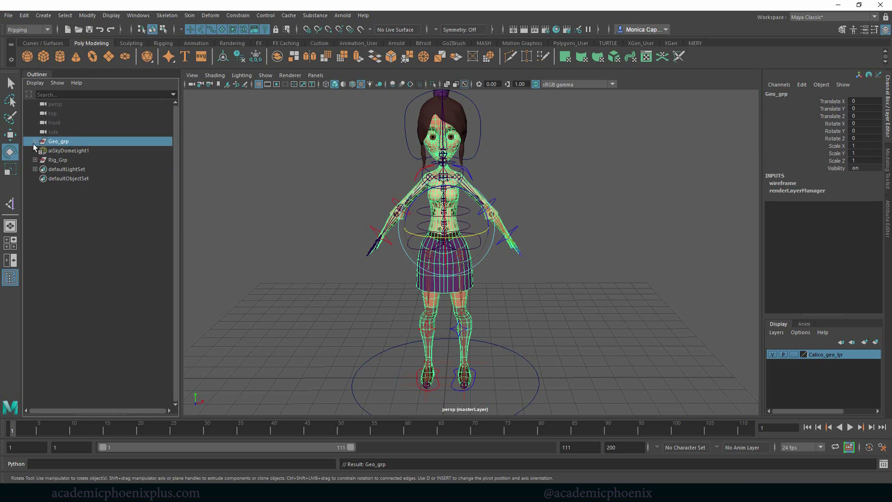
Group Geo_grp and Rig_Grp together and name the new group Calico_All
{"action": "left_click", "coordinate": [69, 160], "text": "ctrl"}
{"action": "key", "text": "ctrl+g"}
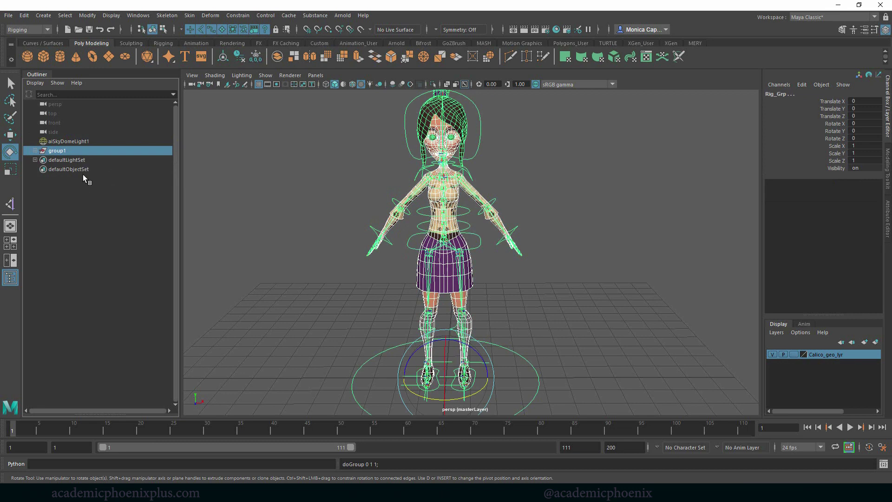
{"action": "double_click", "coordinate": [61, 151]}
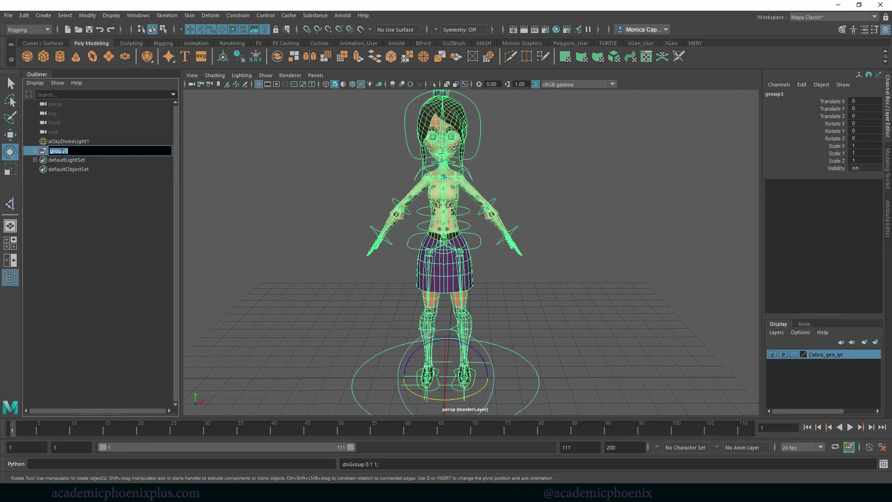
{"action": "type", "text": "co_All"}
{"action": "key", "text": "Return"}
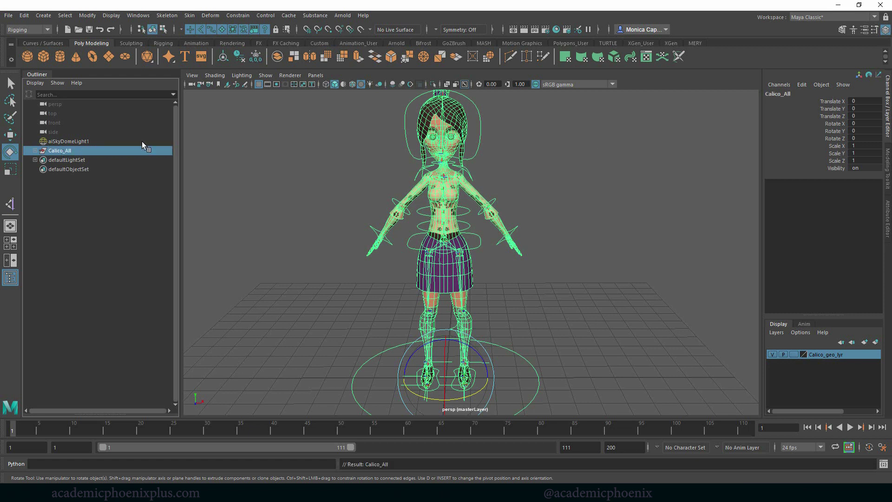
Lock and hide all translate, rotate, scale and visibility channels of Calico_All
{"action": "left_click_drag", "start_coordinate": [818, 168], "coordinate": [832, 101]}
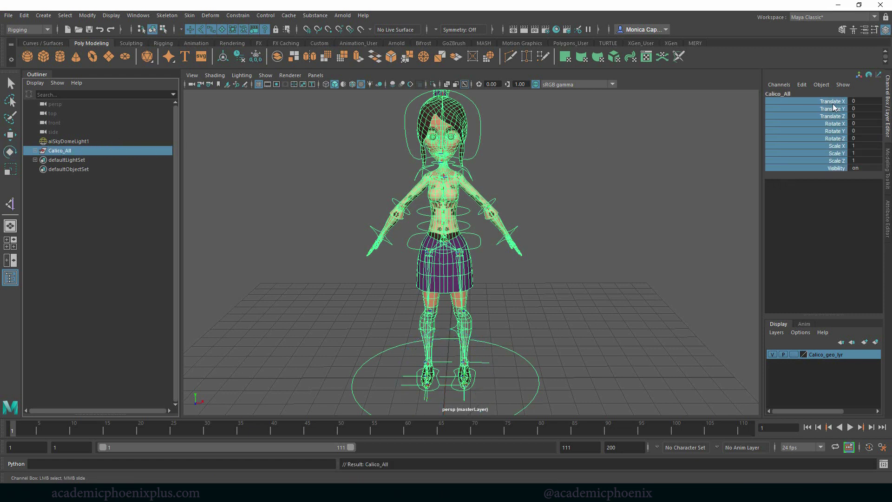
{"action": "right_click", "coordinate": [809, 141]}
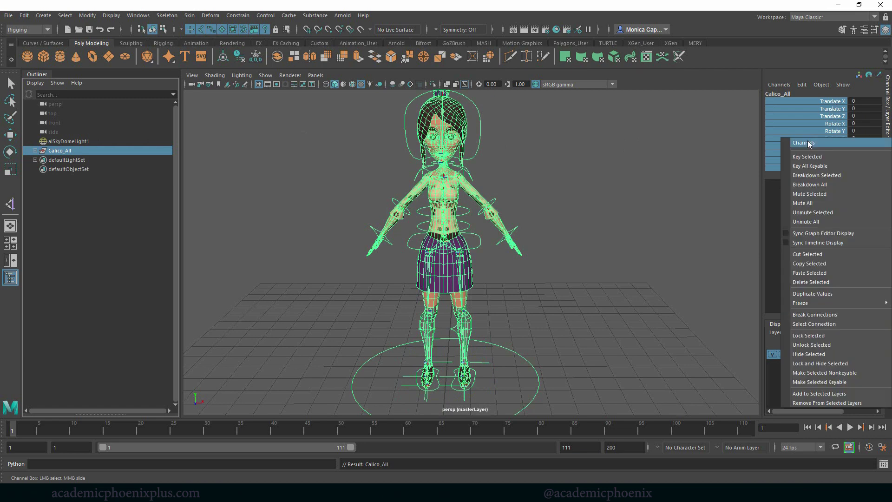
{"action": "left_click", "coordinate": [822, 363]}
{"action": "key", "text": "e"}
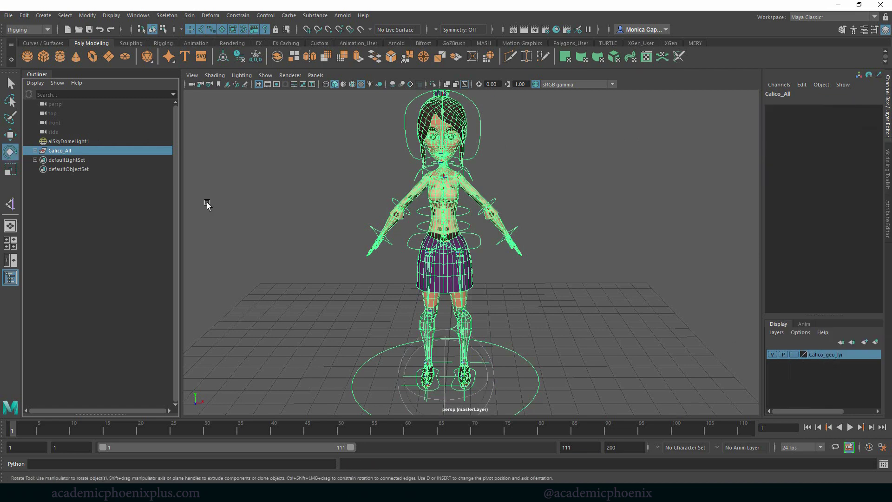
Put Geo_grp into its own new group inside Calico_All and name that group DONOTTOUCH
{"action": "left_click", "coordinate": [35, 150]}
{"action": "left_click", "coordinate": [65, 160]}
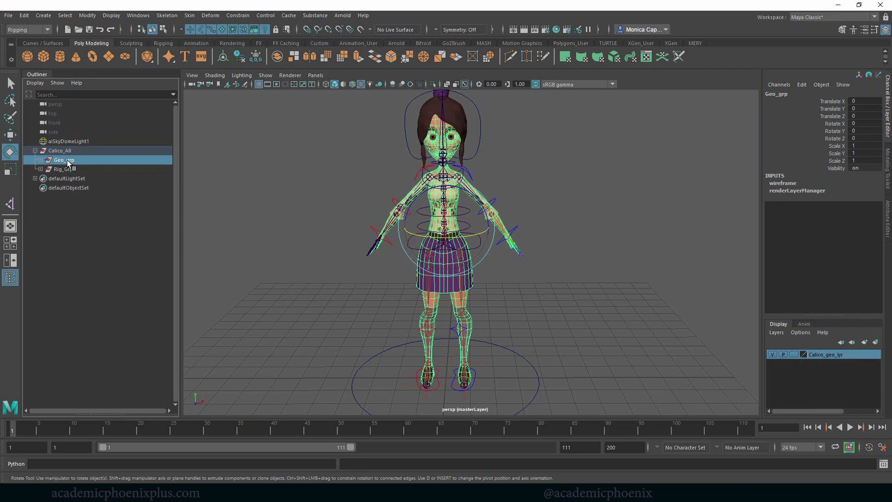
{"action": "key", "text": "ctrl+g"}
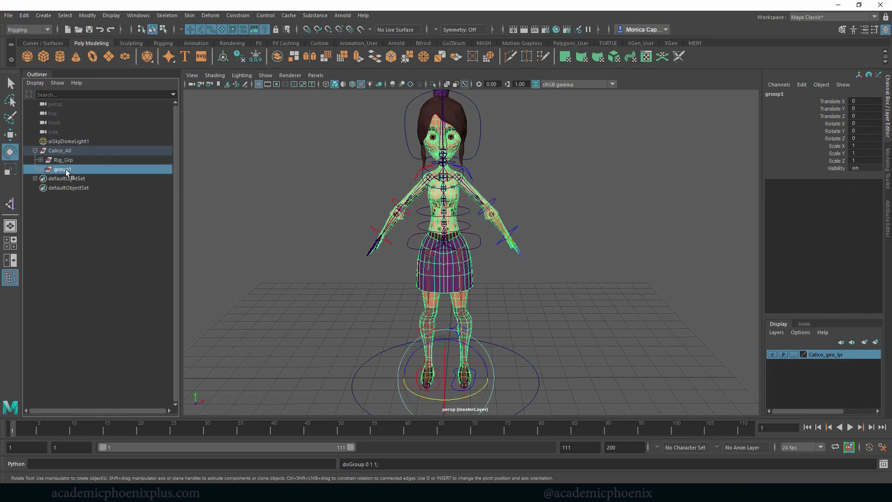
{"action": "double_click", "coordinate": [65, 169]}
{"action": "type", "text": "DONOTTOU"}
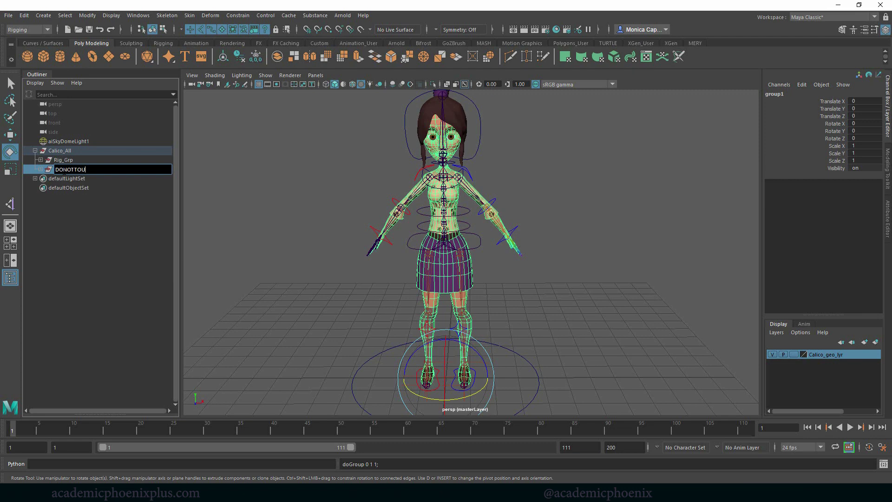
{"action": "type", "text": "CH"}
{"action": "key", "text": "Return"}
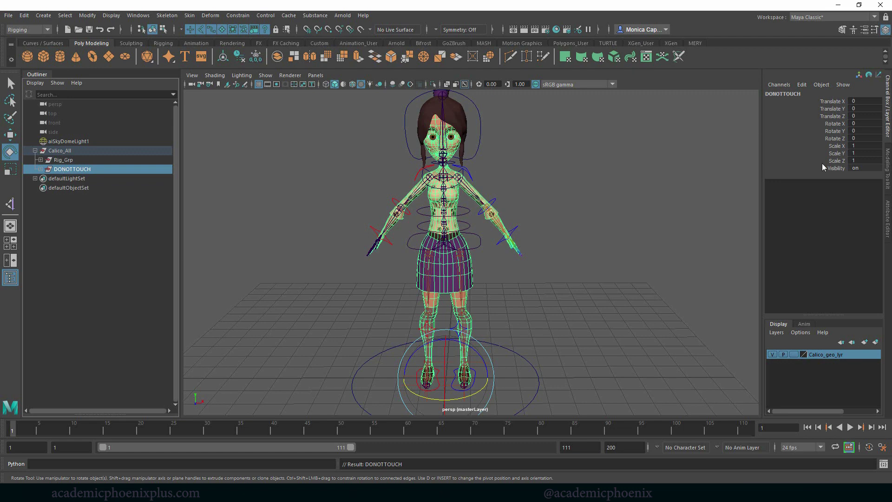
Lock and hide all translate, rotate, scale and visibility channels of DONOTTOUCH
{"action": "left_click_drag", "start_coordinate": [839, 167], "coordinate": [838, 103]}
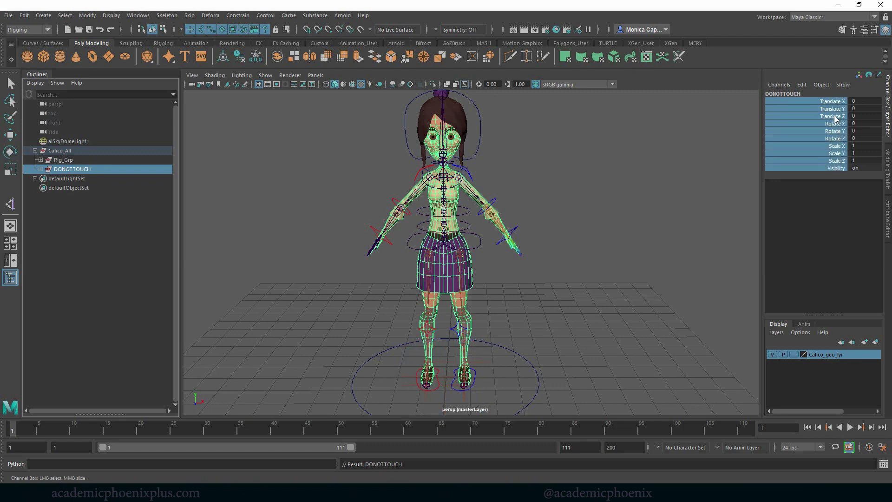
{"action": "right_click", "coordinate": [836, 118]}
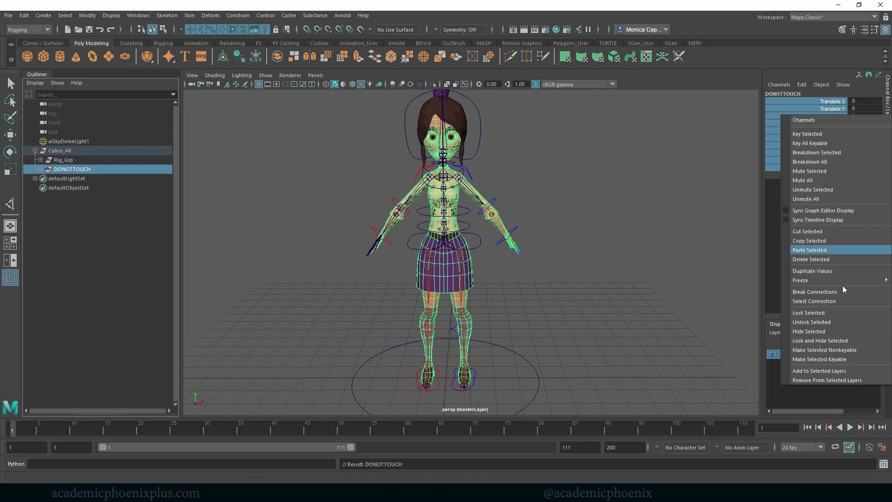
{"action": "left_click", "coordinate": [843, 340]}
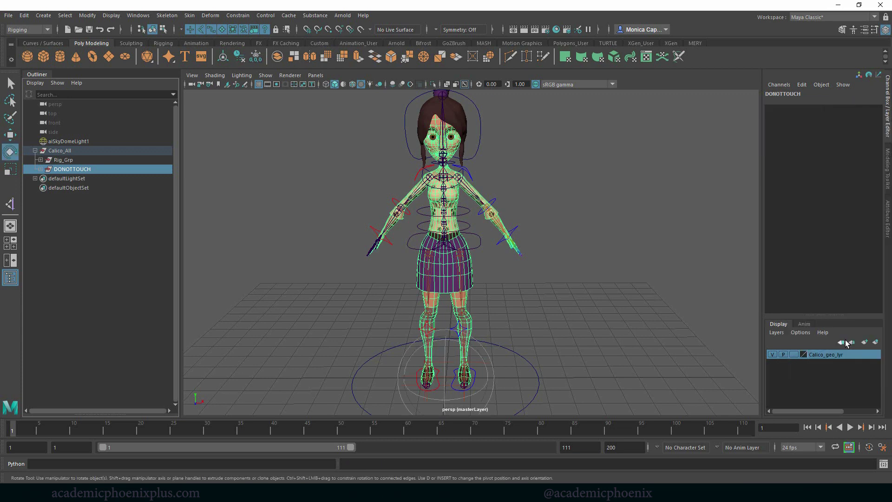
Check the contents and channels of Rig_Grp, DONOTTOUCH and Calico_All by selecting each group in turn
{"action": "left_click", "coordinate": [79, 161]}
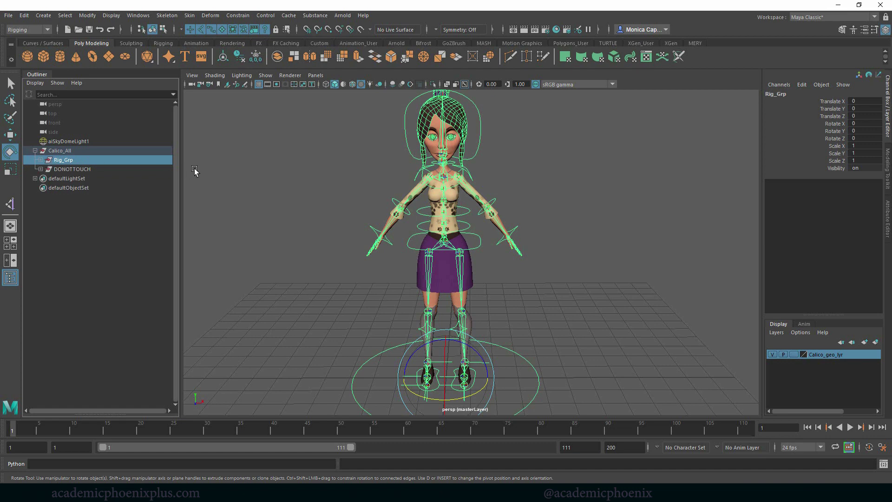
{"action": "left_click", "coordinate": [275, 195]}
{"action": "left_click", "coordinate": [68, 168]}
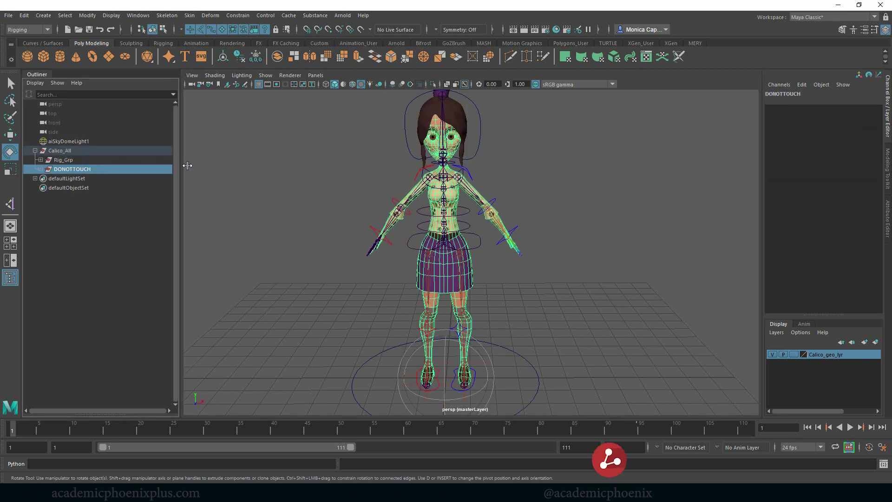
{"action": "left_click", "coordinate": [205, 168]}
{"action": "left_click", "coordinate": [61, 161]}
{"action": "left_click", "coordinate": [61, 160]}
{"action": "left_click", "coordinate": [69, 150]}
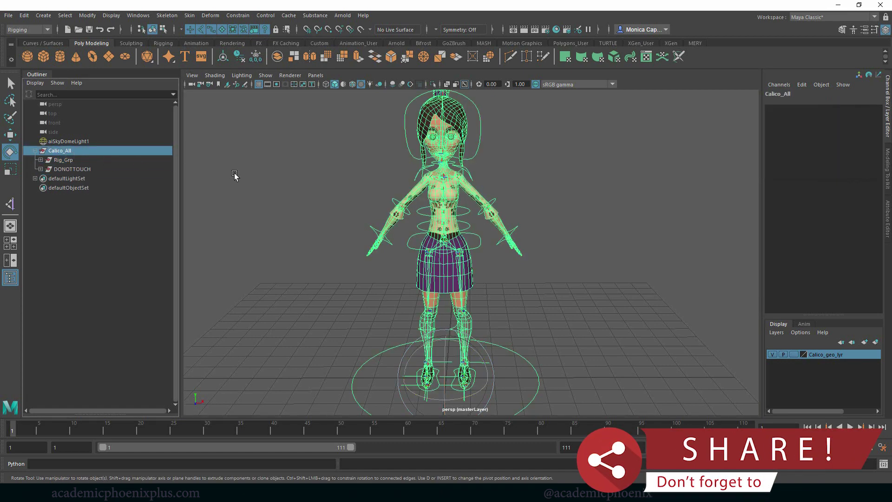
Clear the selection and save the scene under the new name Calico_rig_9_group.ma
{"action": "left_click", "coordinate": [235, 177]}
{"action": "left_click", "coordinate": [8, 15]}
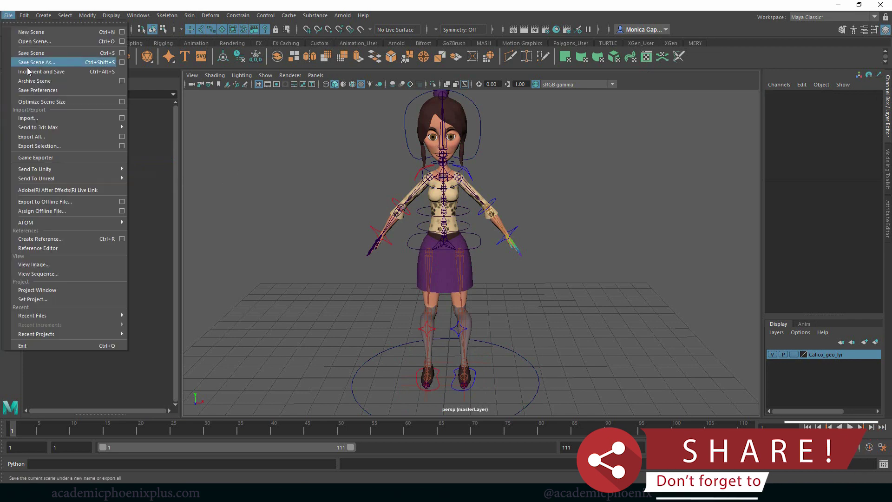
{"action": "left_click", "coordinate": [33, 64]}
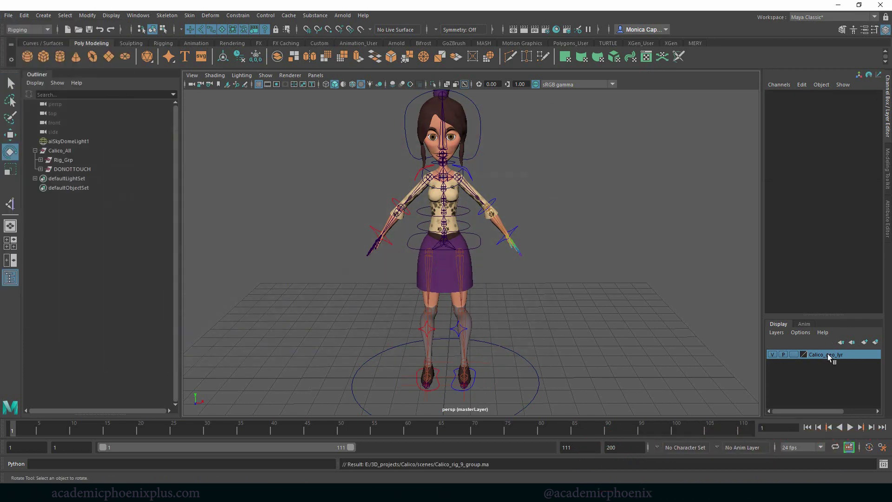
Toggle the visibility of the Calico_geo_lyr display layer and leave the character geometry hidden
{"action": "left_click", "coordinate": [773, 354]}
{"action": "left_click", "coordinate": [773, 354]}
{"action": "left_click", "coordinate": [772, 355]}
{"action": "left_click", "coordinate": [776, 354]}
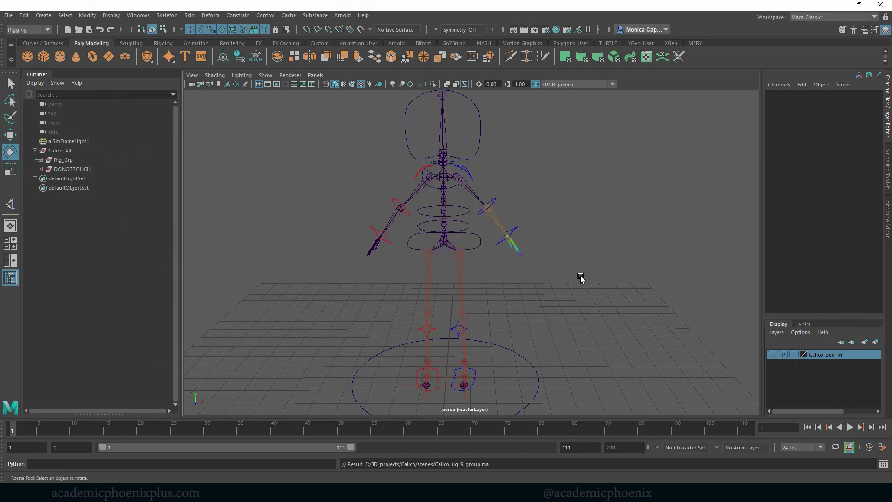
Hide L_footControl_Grp, R_footControl_Grp and joints_grp inside Rig_Grp so that only the control curves show
{"action": "left_click", "coordinate": [41, 160]}
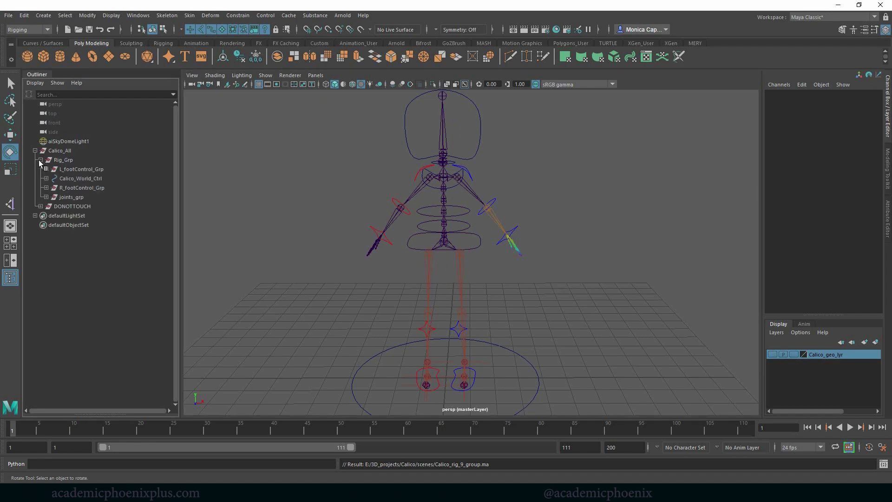
{"action": "left_click", "coordinate": [88, 169]}
{"action": "left_click", "coordinate": [82, 188], "text": "ctrl"}
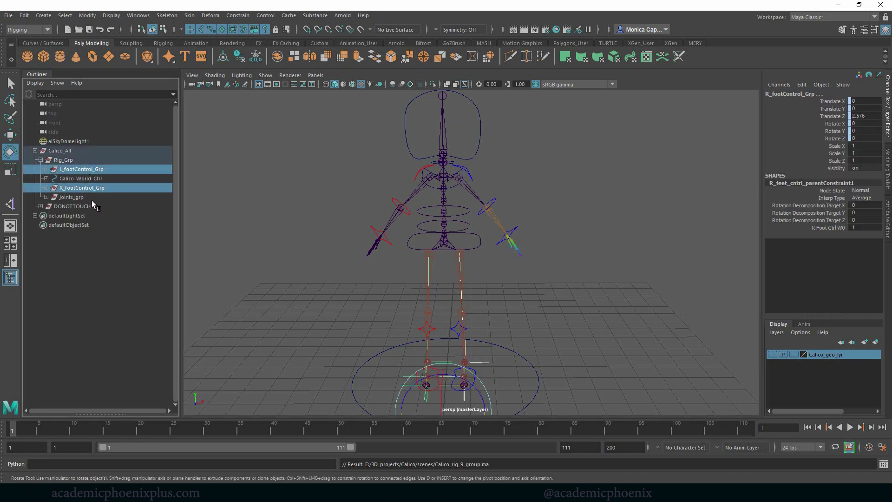
{"action": "key", "text": "ctrl+h"}
{"action": "left_click", "coordinate": [77, 197]}
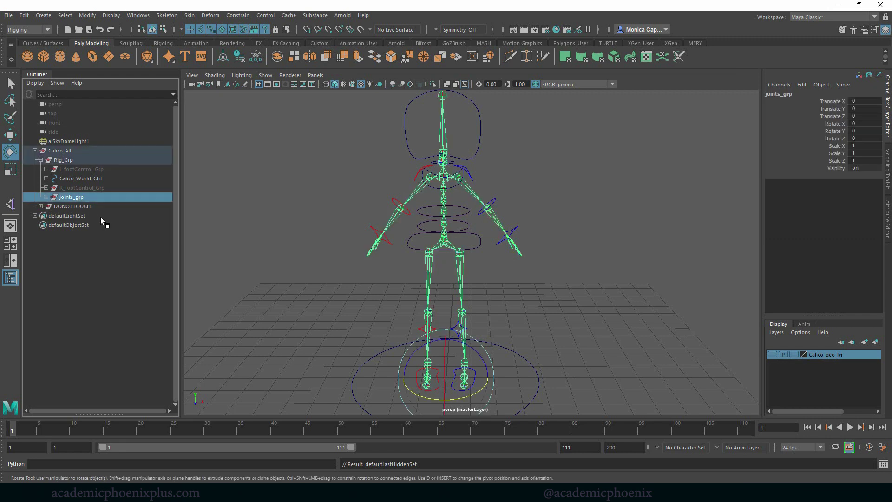
{"action": "key", "text": "ctrl+h"}
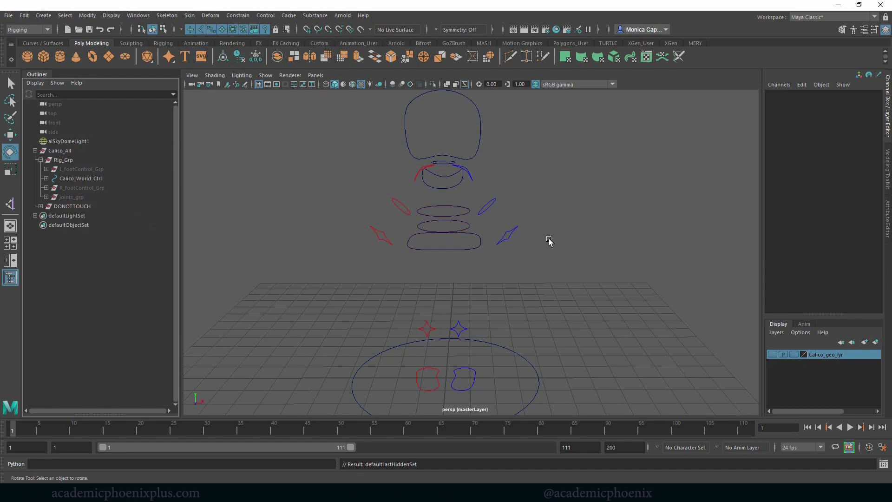
Select all the control curves and create a new display layer containing them
{"action": "scroll", "coordinate": [551, 240], "scroll_direction": "down", "scroll_amount": 3}
{"action": "mouse_move", "coordinate": [554, 237]}
{"action": "left_mouse_down", "text": "alt"}
{"action": "mouse_move", "coordinate": [571, 243]}
{"action": "mouse_move", "coordinate": [566, 236]}
{"action": "left_mouse_up", "text": "alt"}
{"action": "left_click_drag", "start_coordinate": [375, 123], "coordinate": [530, 381]}
{"action": "left_click", "coordinate": [875, 343]}
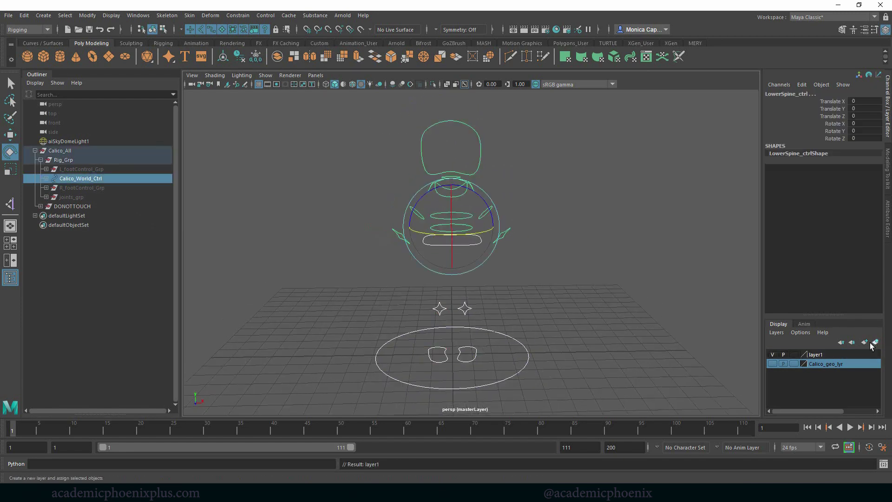
Rename the new display layer Calico_Controls_lyr and make the Calico_geo_lyr layer visible again
{"action": "double_click", "coordinate": [823, 355]}
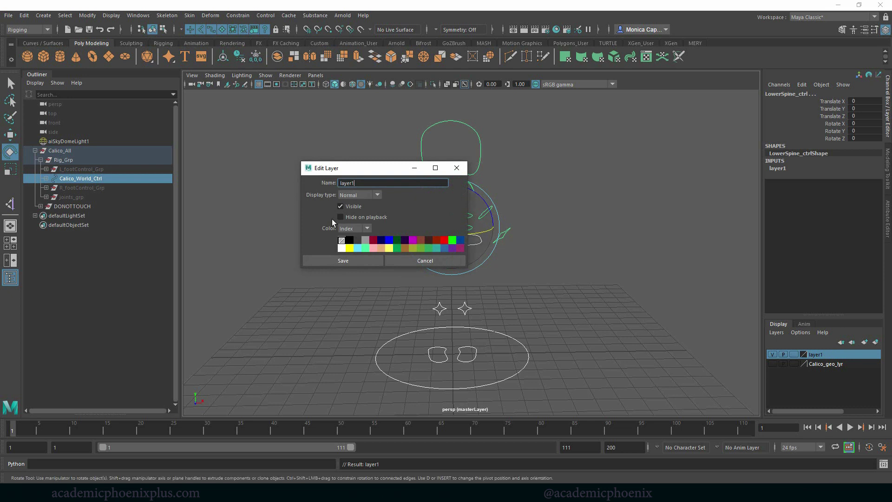
{"action": "double_click", "coordinate": [374, 181]}
{"action": "type", "text": "Calico Controls lyr"}
{"action": "left_click", "coordinate": [357, 261]}
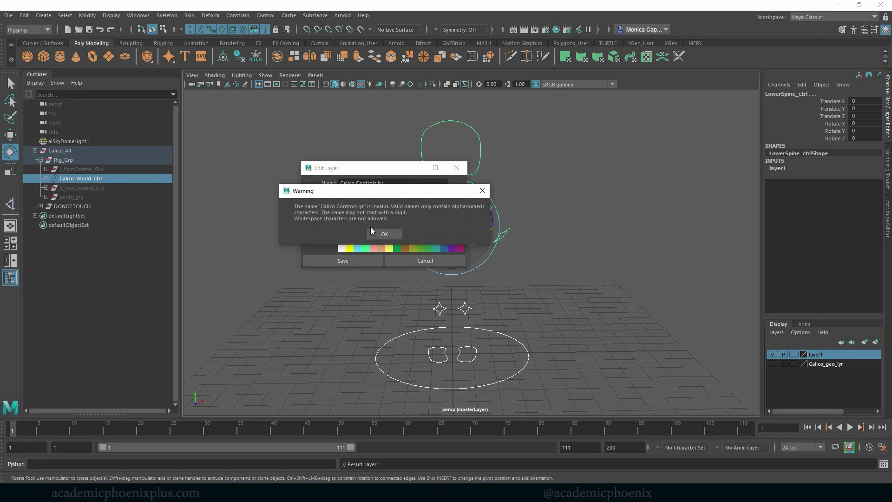
{"action": "left_click", "coordinate": [390, 235]}
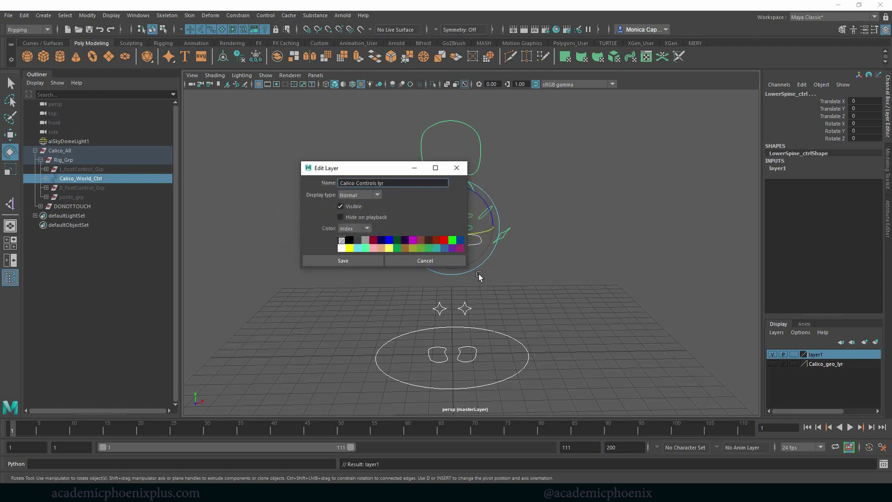
{"action": "key", "text": "Delete"}
{"action": "type", "text": "_"}
{"action": "key", "text": "Delete"}
{"action": "key", "text": "Return"}
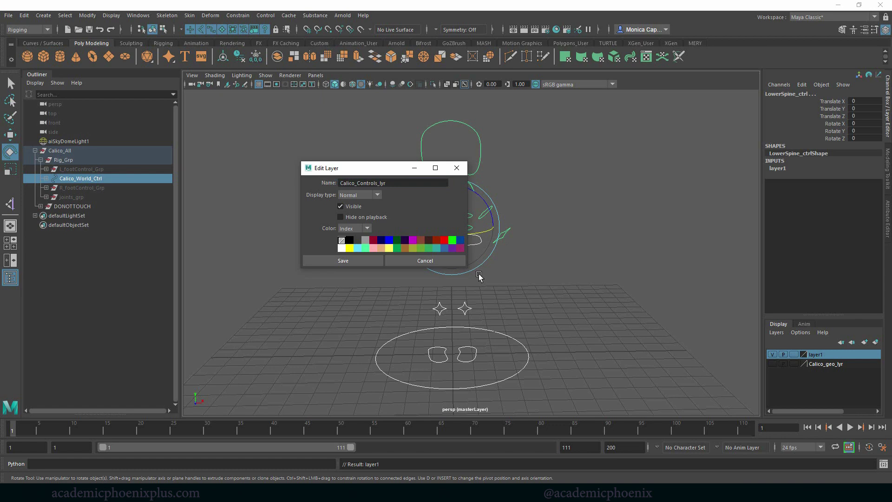
{"action": "left_click", "coordinate": [356, 260]}
{"action": "left_click", "coordinate": [772, 361]}
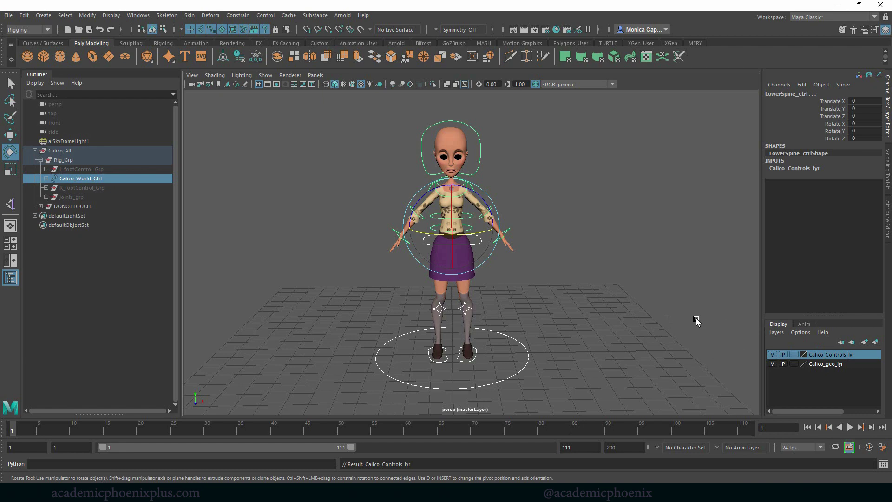
Expand the complete joint hierarchy under joints_grp in the Outliner and unhide joints_grp
{"action": "left_click", "coordinate": [84, 169]}
{"action": "left_click", "coordinate": [82, 196]}
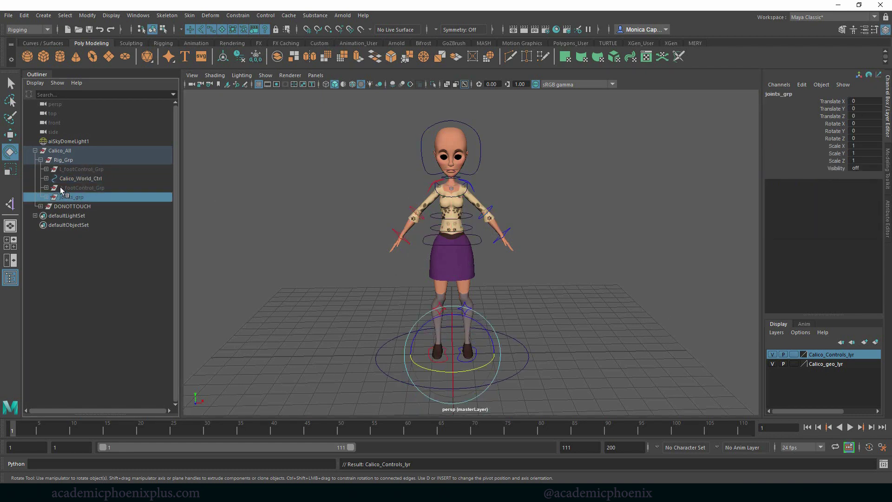
{"action": "left_click", "coordinate": [61, 188]}
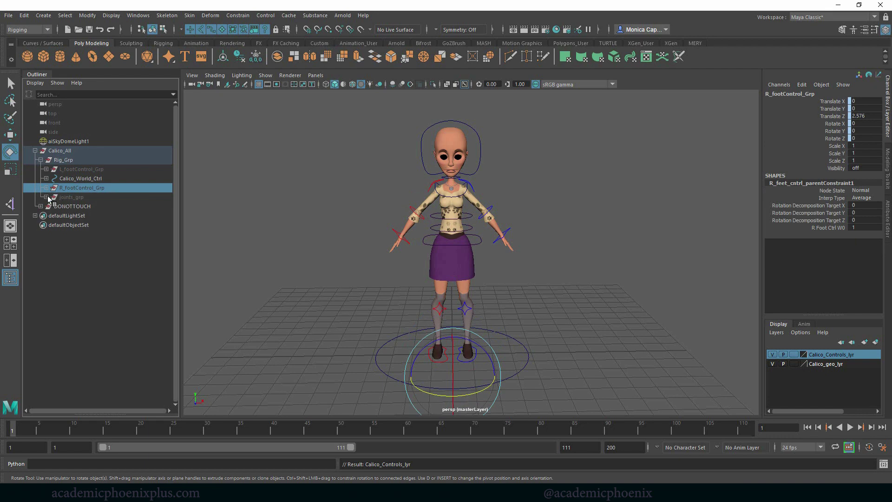
{"action": "left_click", "coordinate": [46, 197]}
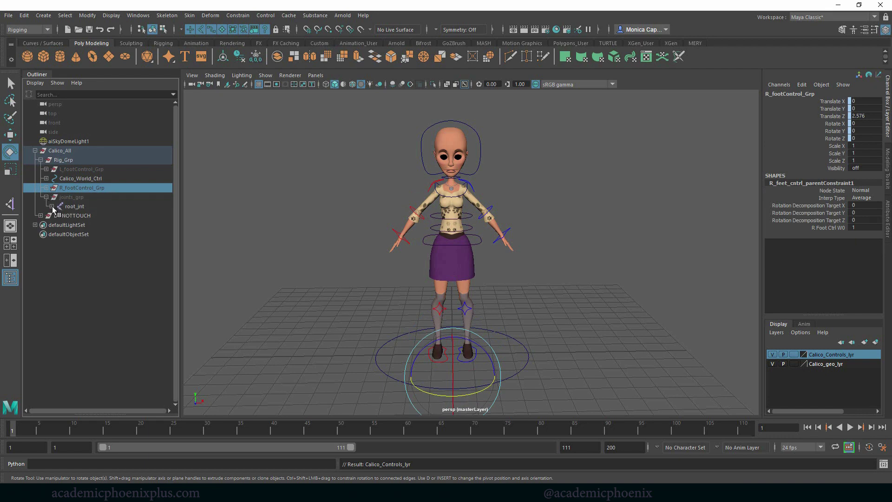
{"action": "left_click", "coordinate": [51, 206], "text": "shift"}
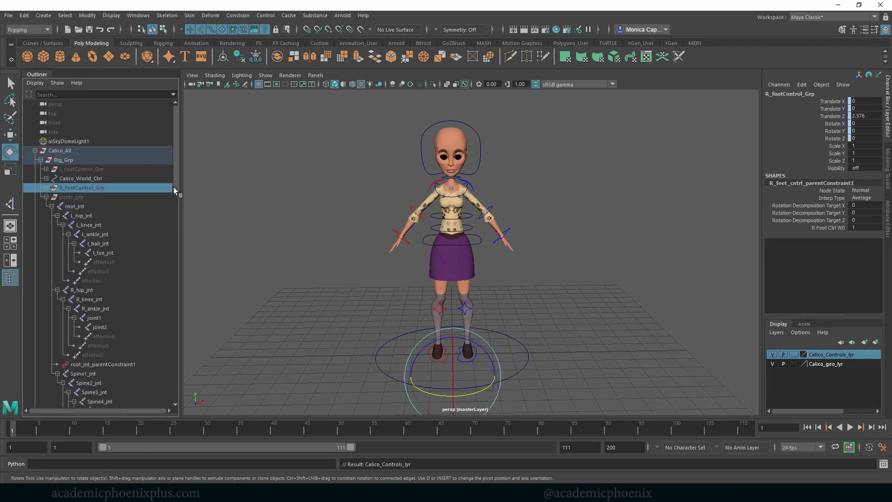
{"action": "left_click", "coordinate": [77, 198]}
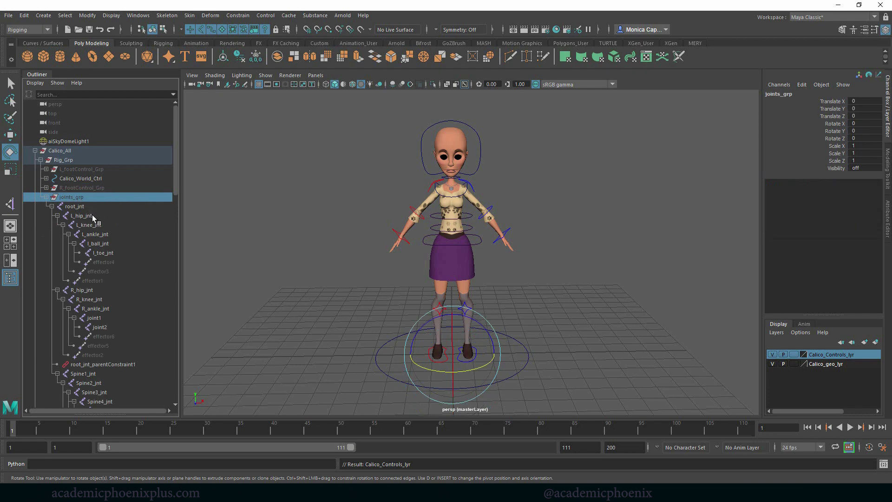
{"action": "key", "text": "shift+h"}
Widen the Outliner and rename the main hair mesh under topHead_jnt as topHair_geo
{"action": "left_click_drag", "start_coordinate": [174, 185], "coordinate": [153, 248]}
{"action": "left_click", "coordinate": [152, 244]}
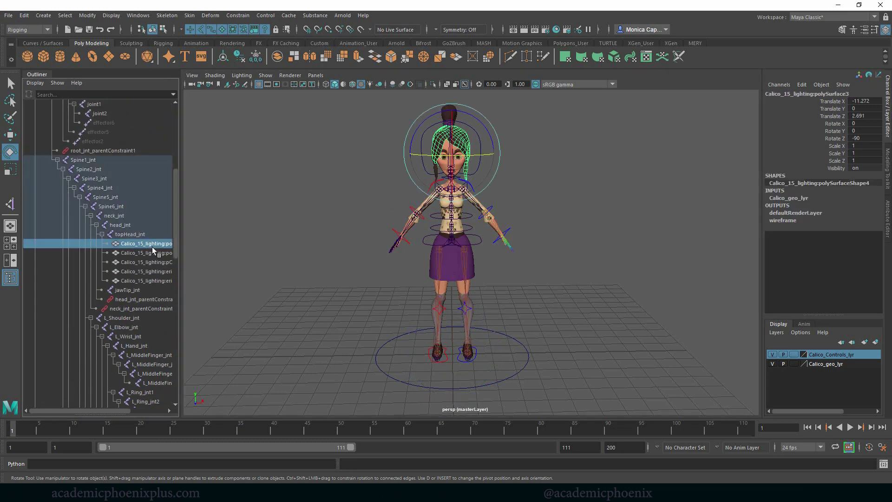
{"action": "left_click", "coordinate": [158, 279], "text": "shift"}
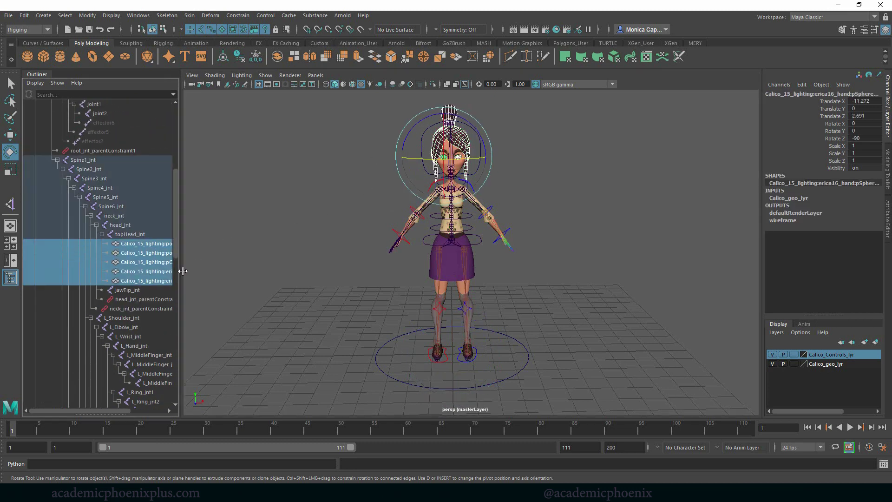
{"action": "left_click_drag", "start_coordinate": [216, 271], "coordinate": [69, 230]}
{"action": "double_click", "coordinate": [169, 245]}
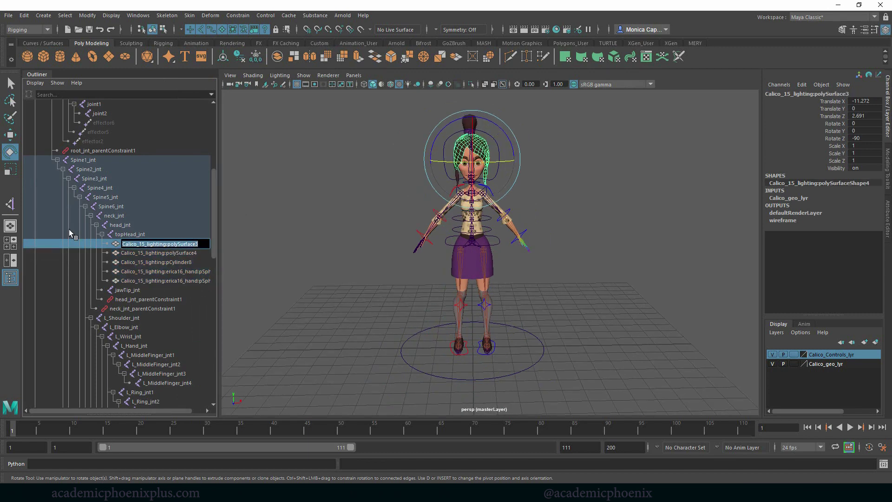
{"action": "type", "text": "topHair geo"}
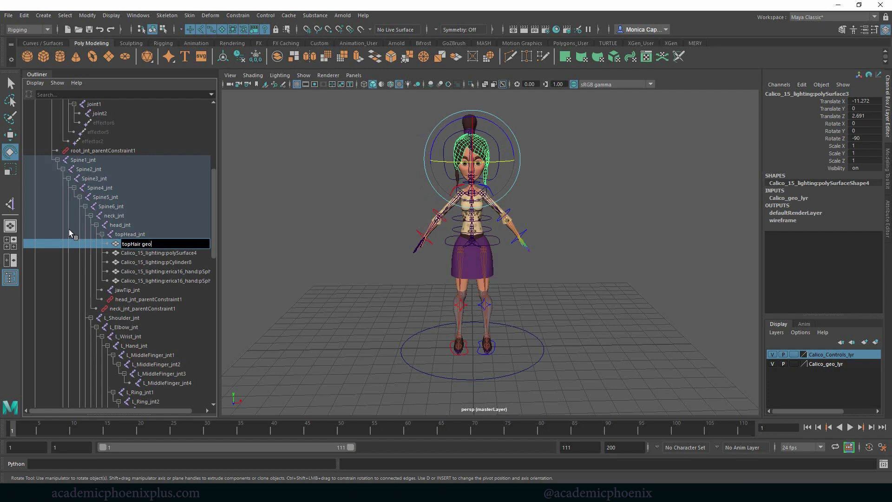
{"action": "key", "text": "Tab"}
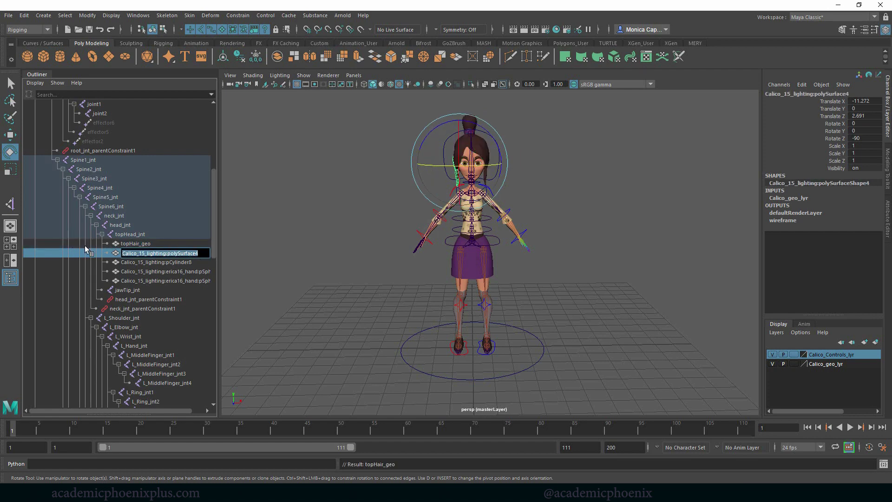
Rename the side hair strand mesh as sideburn_geo and the hair bun mesh as ponytail_geo
{"action": "type", "text": "sidebru"}
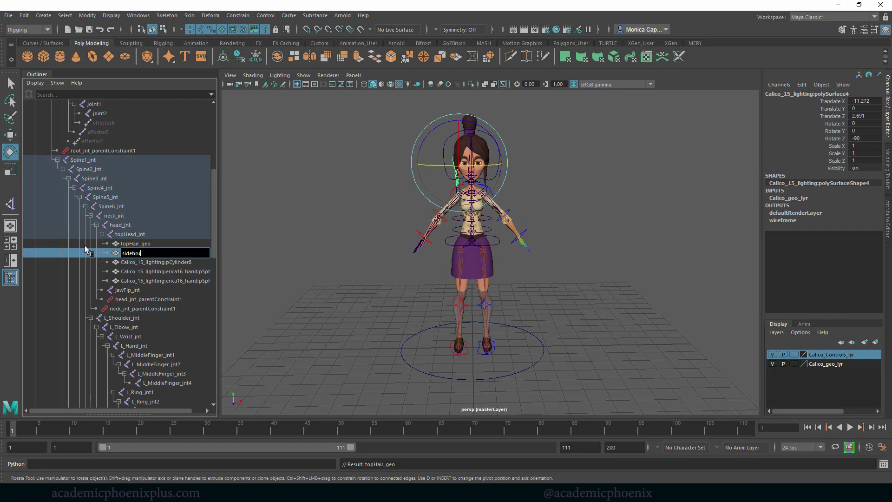
{"action": "key", "text": "BackSpace"}
{"action": "key", "text": "BackSpace"}
{"action": "type", "text": "urn_geo"}
{"action": "key", "text": "Return"}
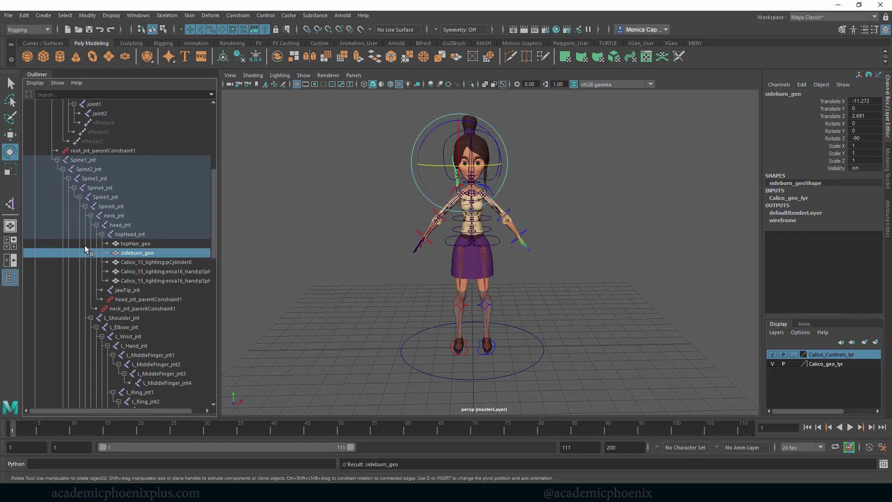
{"action": "double_click", "coordinate": [172, 262]}
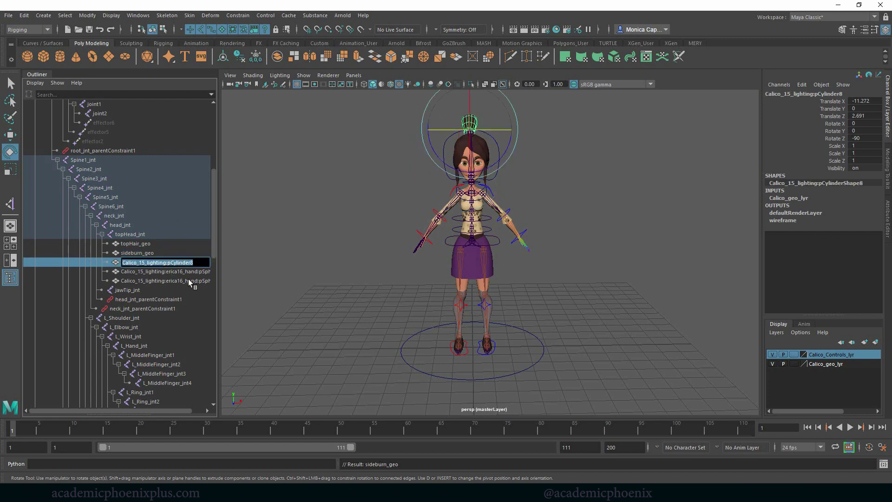
{"action": "type", "text": "pon"}
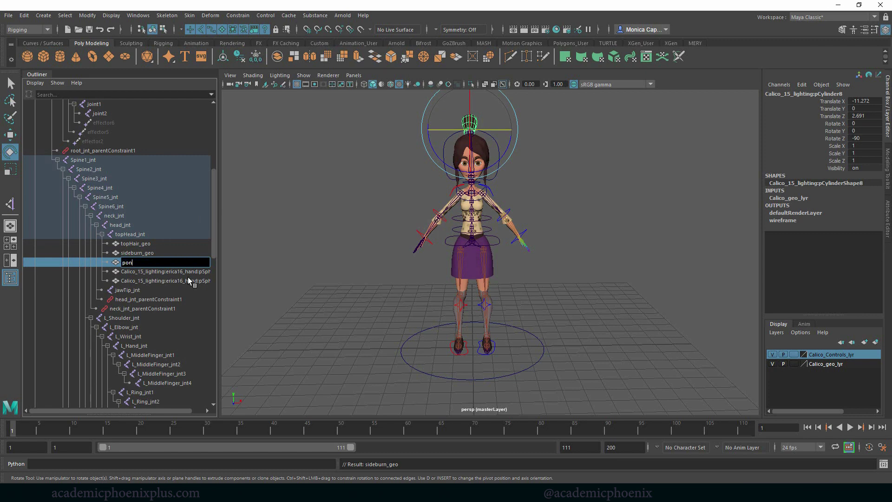
{"action": "type", "text": "ytail_geo"}
{"action": "key", "text": "Return"}
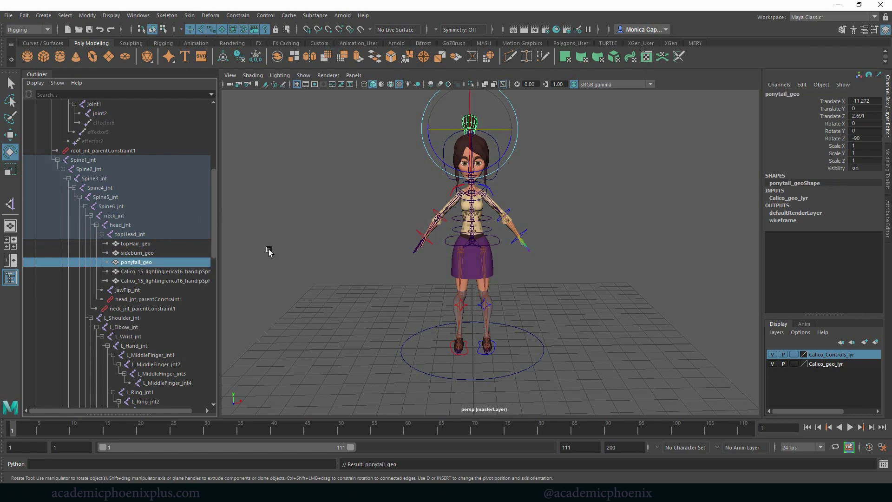
Rename the two eye meshes under topHead_jnt as l_eye_geo and r_eye_geo
{"action": "double_click", "coordinate": [172, 271]}
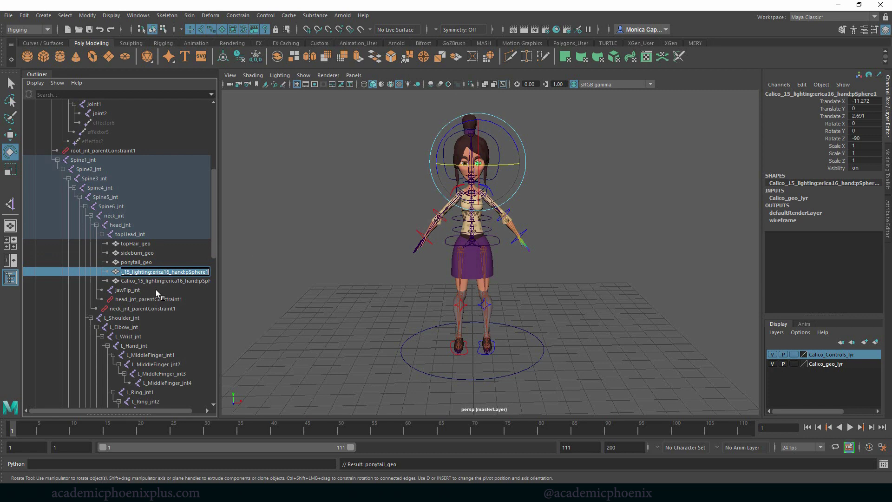
{"action": "type", "text": "ll_eye"}
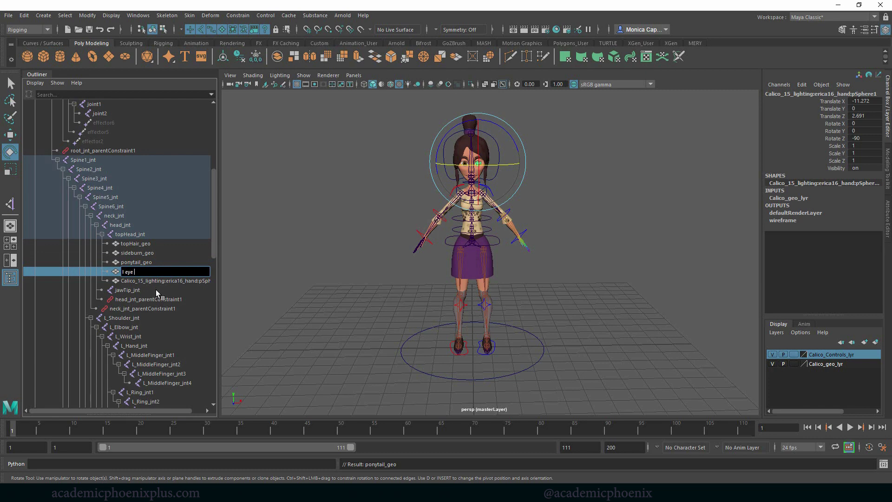
{"action": "type", "text": "_geo"}
{"action": "key", "text": "Return"}
{"action": "left_click", "coordinate": [179, 278]}
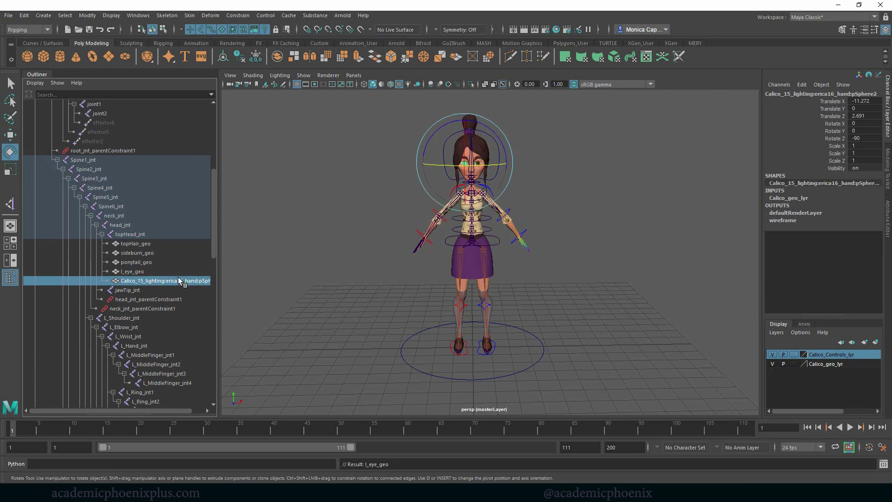
{"action": "double_click", "coordinate": [179, 279]}
{"action": "type", "text": "r_eye_geo"}
{"action": "key", "text": "Return"}
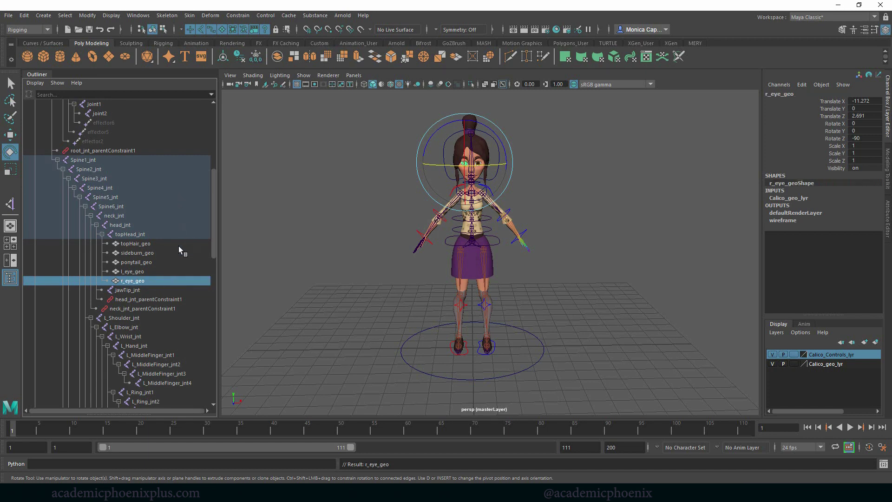
Turn off the display of joints in the viewport, collapse joints_grp in the Outliner, and clear the selection
{"action": "left_click", "coordinate": [146, 242]}
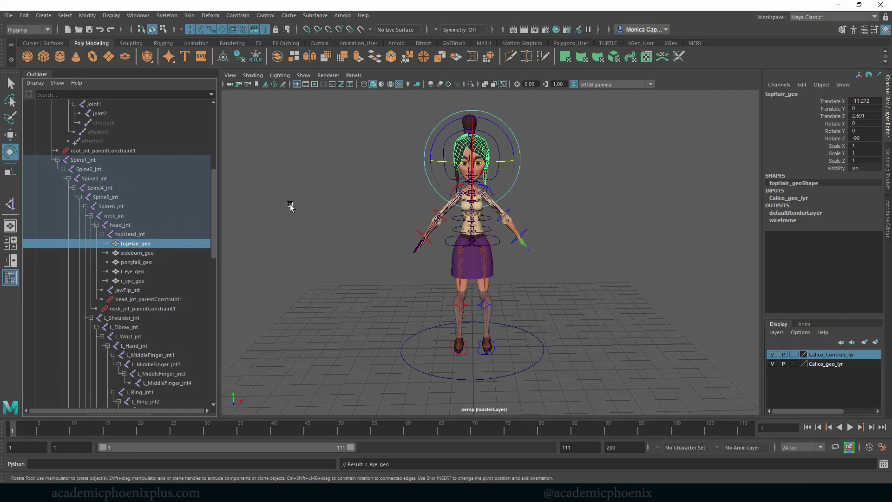
{"action": "left_click", "coordinate": [303, 76]}
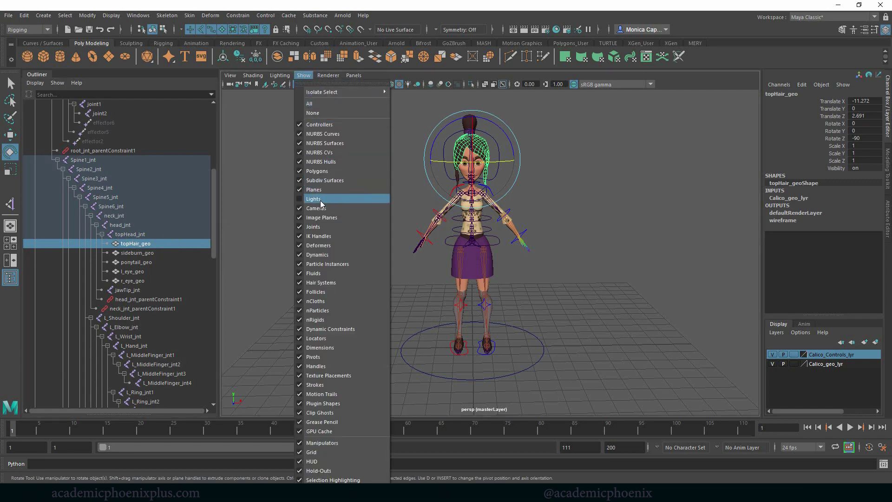
{"action": "left_click", "coordinate": [319, 224]}
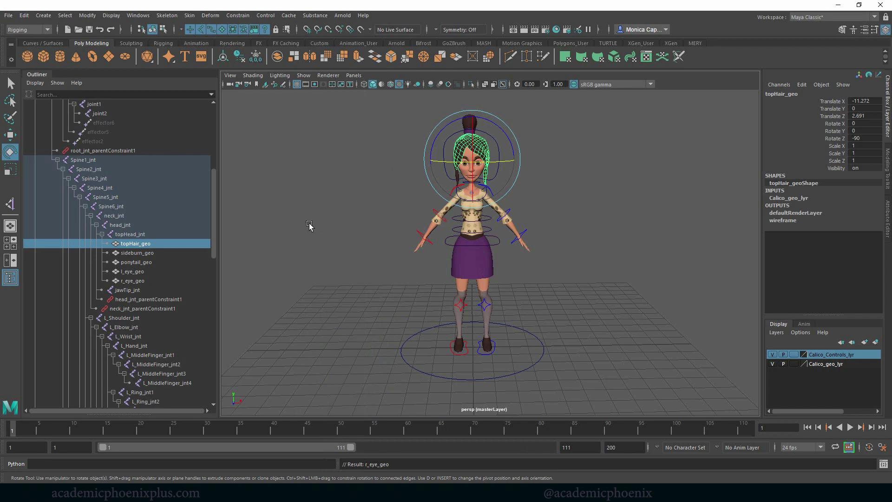
{"action": "left_click_drag", "start_coordinate": [214, 237], "coordinate": [215, 168]}
{"action": "left_click", "coordinate": [46, 197]}
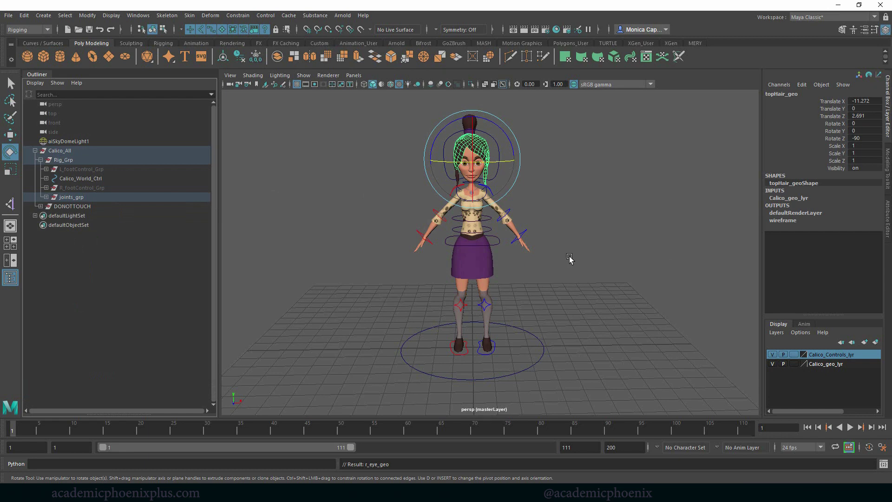
{"action": "left_click", "coordinate": [594, 158]}
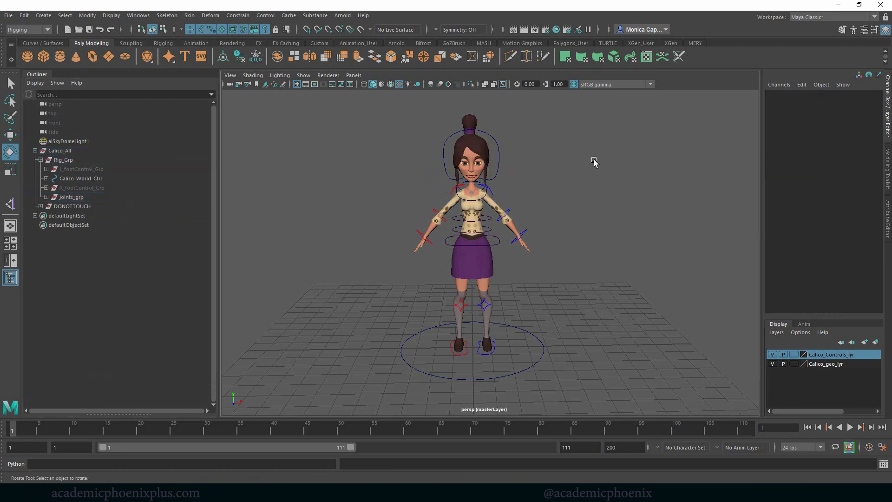
Freeze the transformations of the topHair_geo and sideburn_geo meshes
{"action": "left_click", "coordinate": [483, 145]}
{"action": "left_click", "coordinate": [256, 59]}
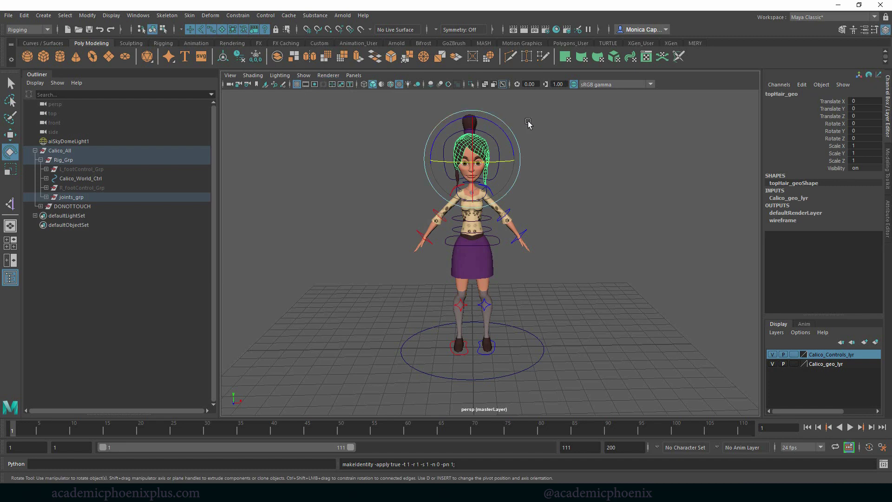
{"action": "left_click", "coordinate": [479, 110]}
{"action": "left_click", "coordinate": [475, 122]}
{"action": "left_click", "coordinate": [521, 188]}
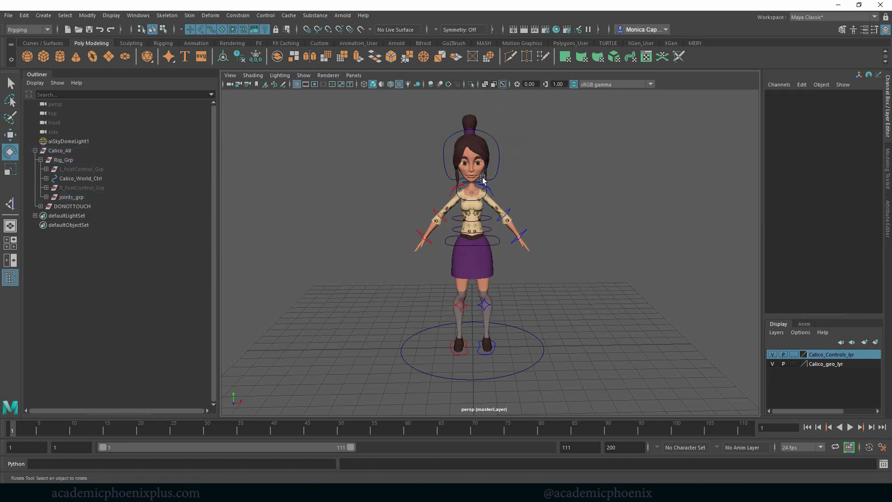
{"action": "left_click", "coordinate": [485, 179]}
{"action": "left_click", "coordinate": [551, 192]}
{"action": "left_click", "coordinate": [457, 177]}
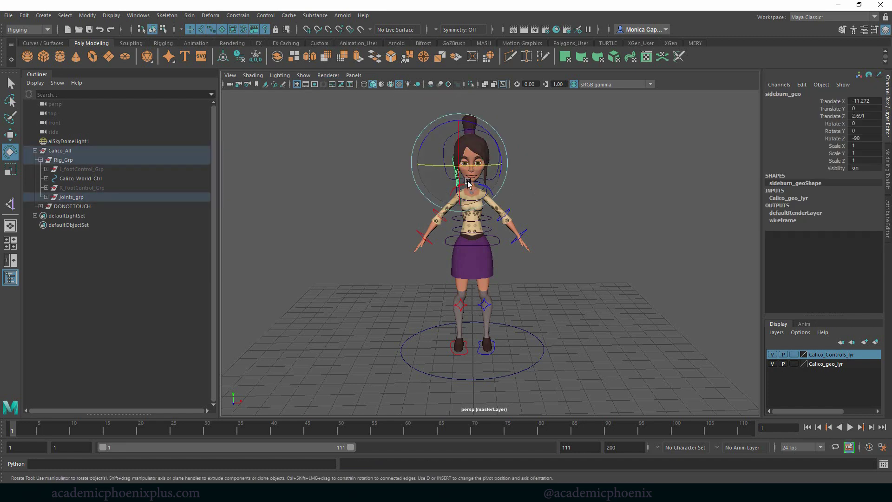
{"action": "left_click", "coordinate": [256, 59]}
Rotate head_ctrl to test the hair and eyes with the head, and undo the rotation
{"action": "left_click", "coordinate": [540, 192]}
{"action": "left_click", "coordinate": [497, 164]}
{"action": "mouse_move", "coordinate": [494, 179]}
{"action": "left_mouse_down"}
{"action": "mouse_move", "coordinate": [474, 179]}
{"action": "mouse_move", "coordinate": [503, 178]}
{"action": "left_mouse_up"}
{"action": "key", "text": "ctrl+z"}
{"action": "key", "text": "ctrl+z"}
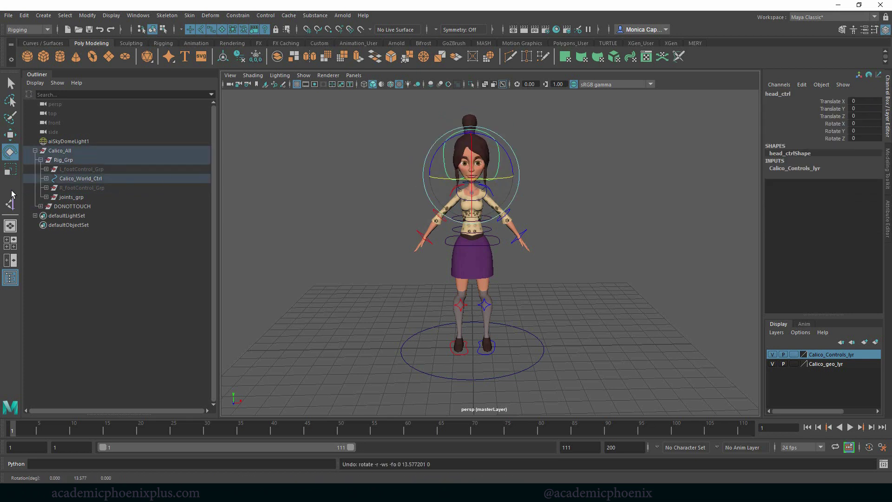
Collapse Rig_Grp in the Outliner, clear the selection, and save the scene
{"action": "left_click", "coordinate": [40, 159]}
{"action": "left_click", "coordinate": [60, 150]}
{"action": "left_click", "coordinate": [287, 189]}
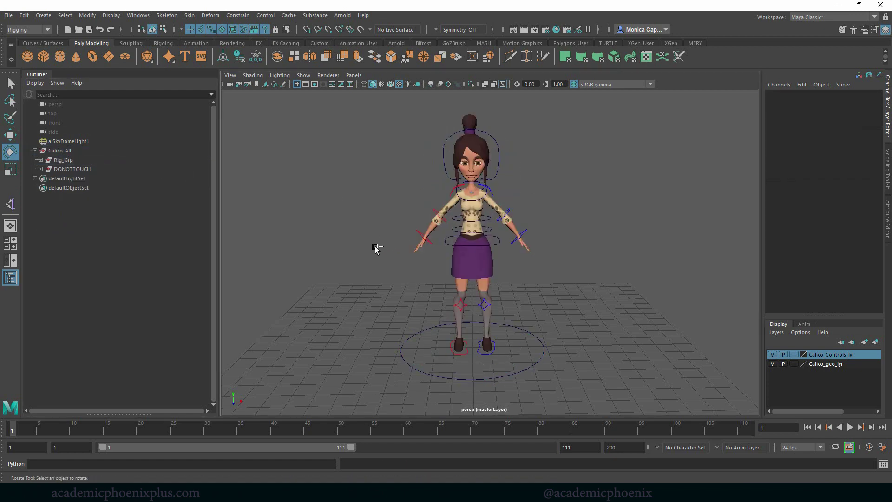
{"action": "key", "text": "ctrl+s"}
Enable drawing overrides on the Calico_World_Ctrl shape, set its index color to magenta, and clear the selection
{"action": "left_click", "coordinate": [424, 254]}
{"action": "left_click_drag", "start_coordinate": [534, 346], "coordinate": [574, 343]}
{"action": "key", "text": "ctrl+a"}
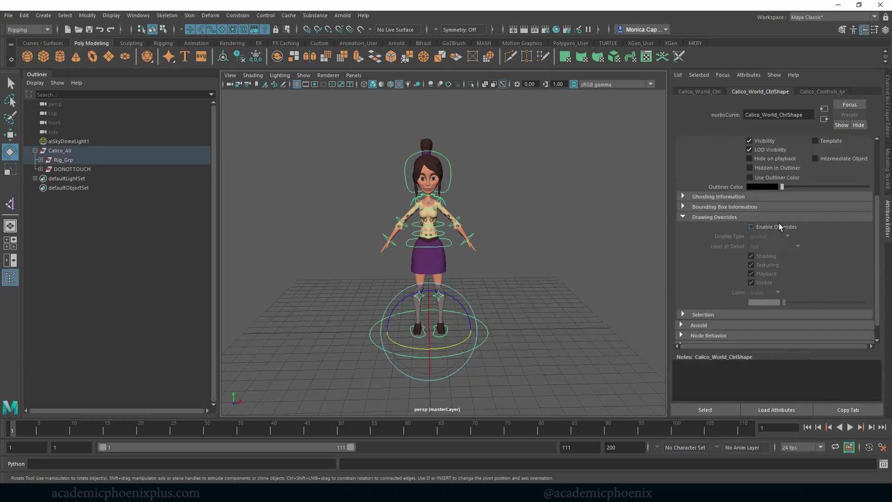
{"action": "left_click", "coordinate": [751, 226]}
{"action": "left_click_drag", "start_coordinate": [794, 303], "coordinate": [807, 302]}
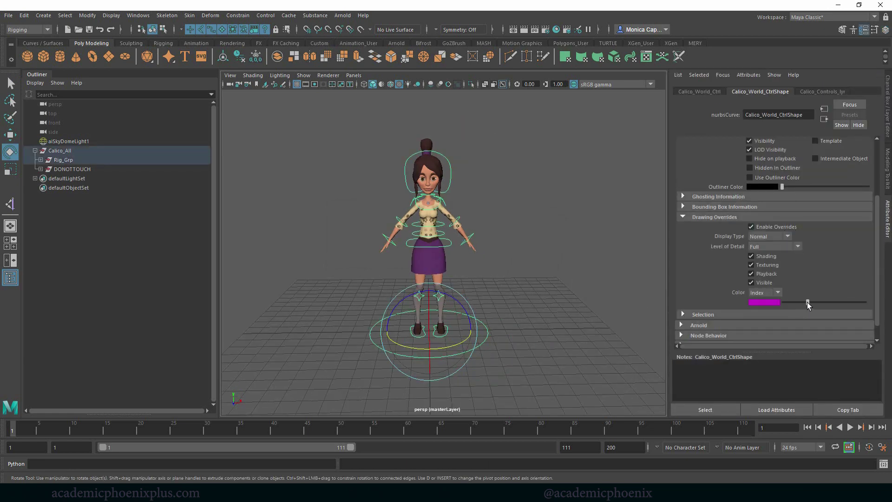
{"action": "left_click", "coordinate": [534, 350]}
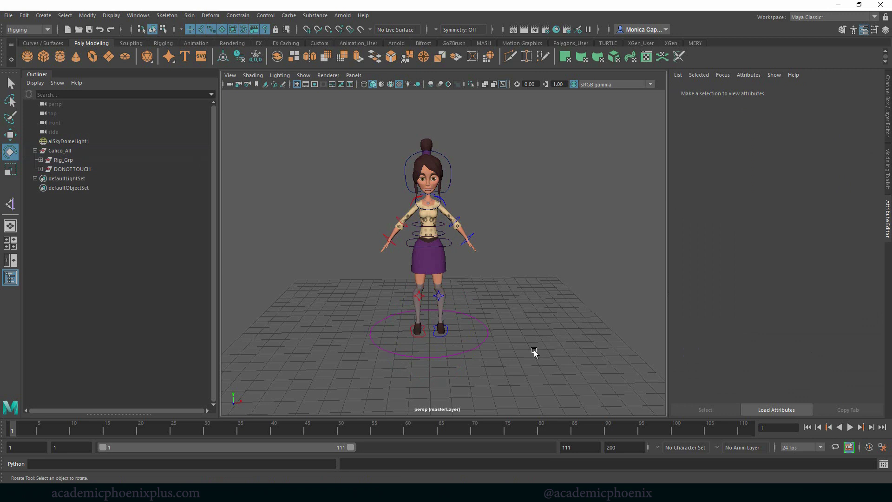
Test the world control by moving and scaling the whole character, and undo both changes
{"action": "left_click", "coordinate": [473, 341]}
{"action": "key", "text": "w"}
{"action": "left_click_drag", "start_coordinate": [456, 326], "coordinate": [485, 331]}
{"action": "key", "text": "ctrl+z"}
{"action": "key", "text": "ctrl+z"}
{"action": "key", "text": "r"}
{"action": "key", "text": "ctrl+z"}
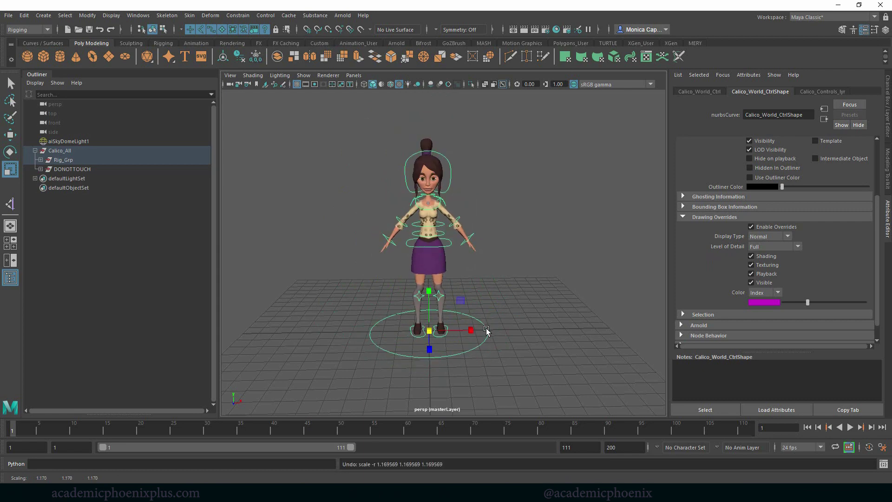
Test head_ctrl by rotating the head sideways, and clear the selection
{"action": "middle_click_drag", "start_coordinate": [498, 193], "coordinate": [476, 219], "text": "alt"}
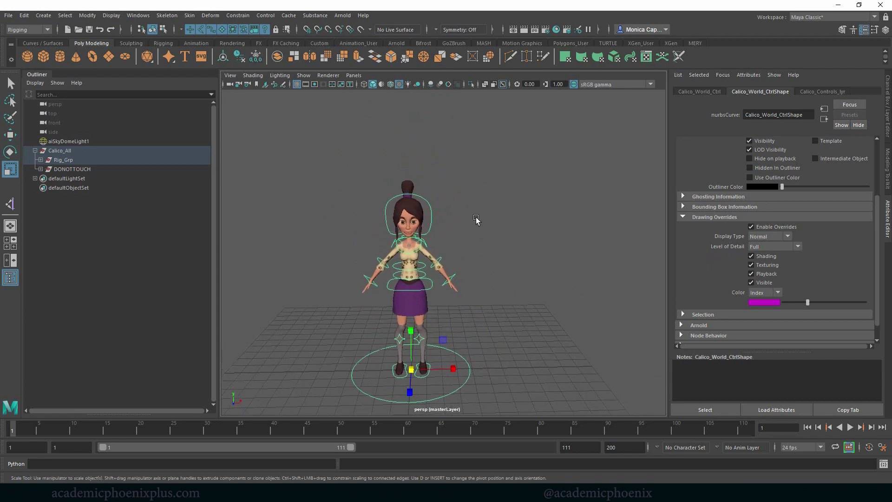
{"action": "scroll", "coordinate": [477, 218], "scroll_direction": "up", "scroll_amount": 8}
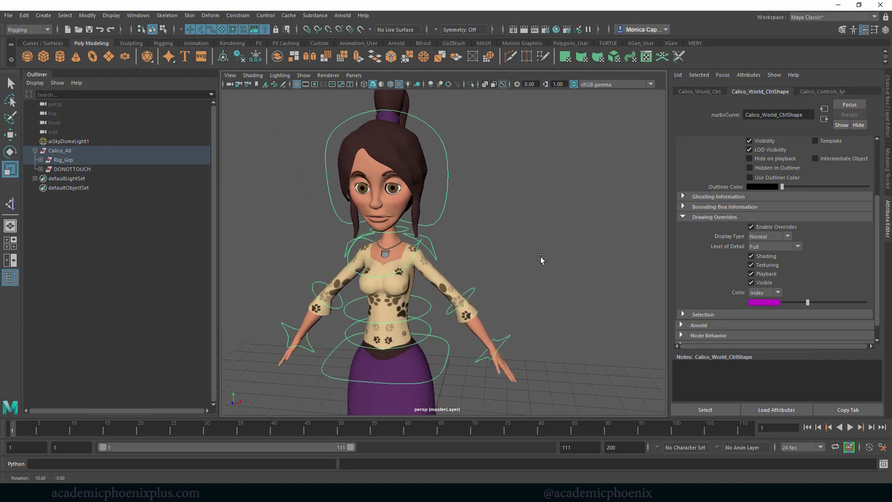
{"action": "left_click", "coordinate": [463, 204]}
{"action": "key", "text": "e"}
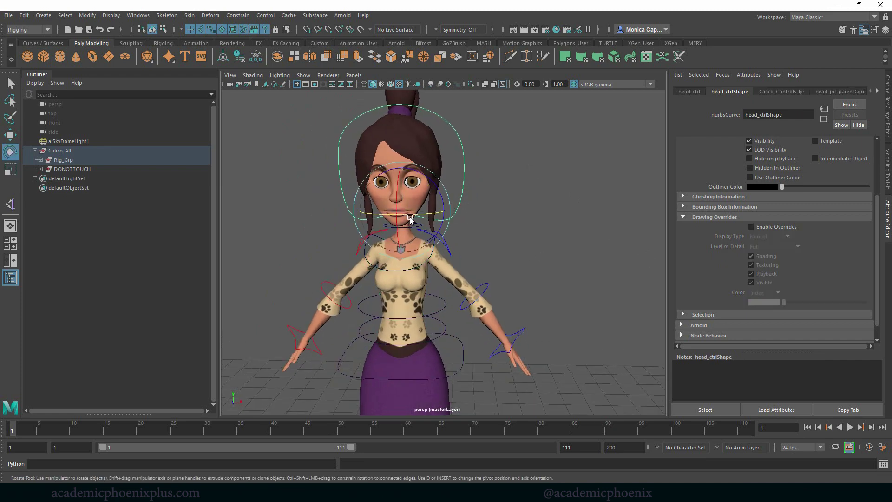
{"action": "left_click_drag", "start_coordinate": [410, 216], "coordinate": [442, 216]}
{"action": "left_click", "coordinate": [513, 223]}
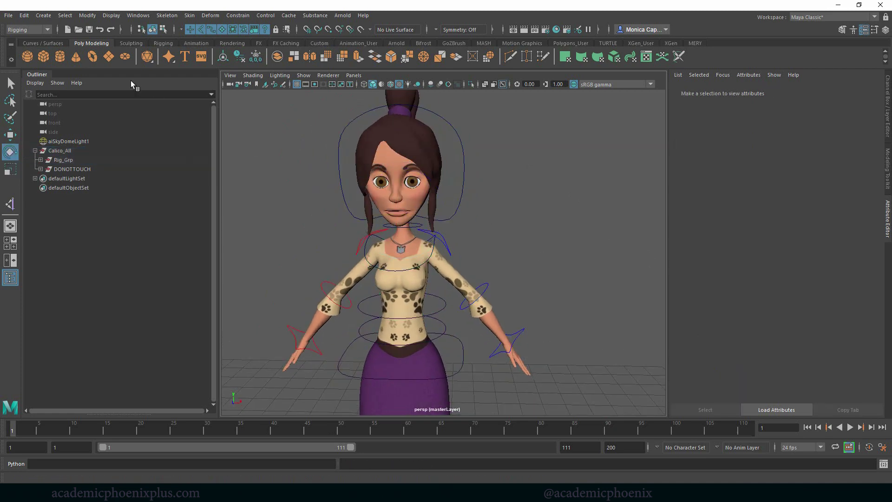
Create a NURBS circle and snap it to the middle of the face at eye height
{"action": "left_click", "coordinate": [34, 43]}
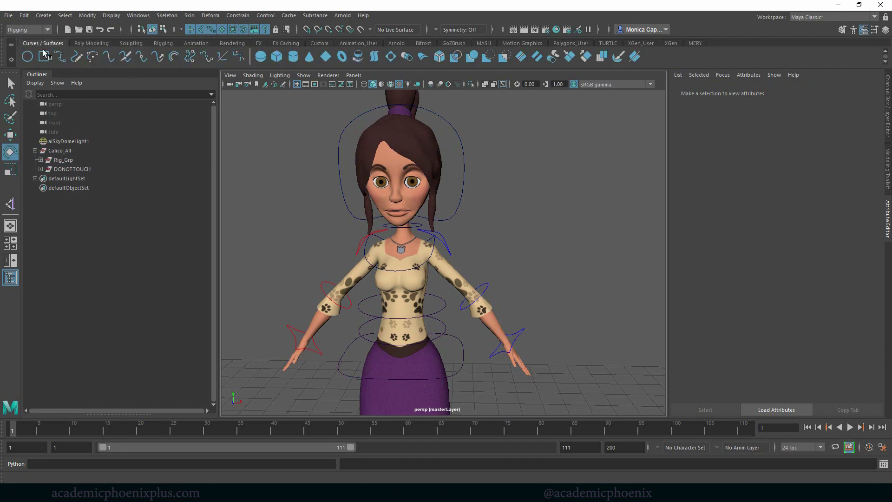
{"action": "left_click", "coordinate": [28, 56]}
{"action": "key", "text": "w"}
{"action": "key", "text": "v"}
{"action": "middle_click_drag", "start_coordinate": [394, 189], "coordinate": [406, 181]}
{"action": "left_click", "coordinate": [887, 109]}
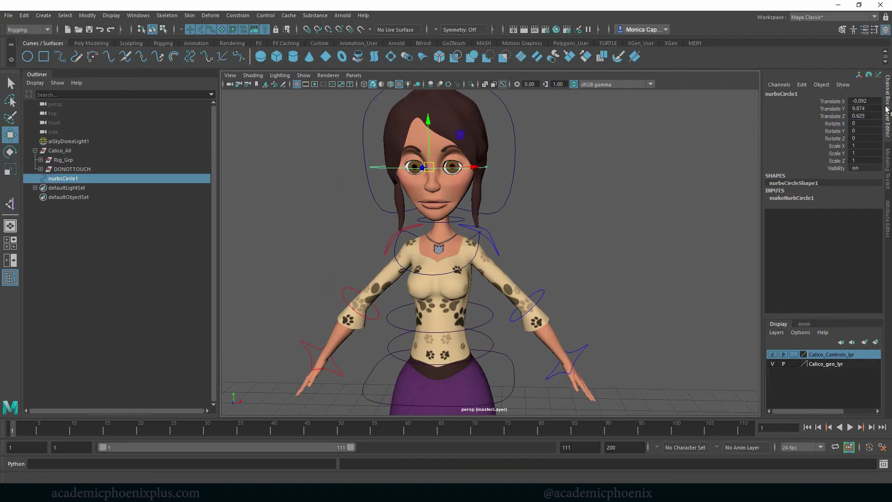
Set the circle's Rotate X to 90 and move it forward of the face, to about 2.33 in Translate Z
{"action": "key", "text": "e"}
{"action": "left_click_drag", "start_coordinate": [423, 155], "coordinate": [423, 174]}
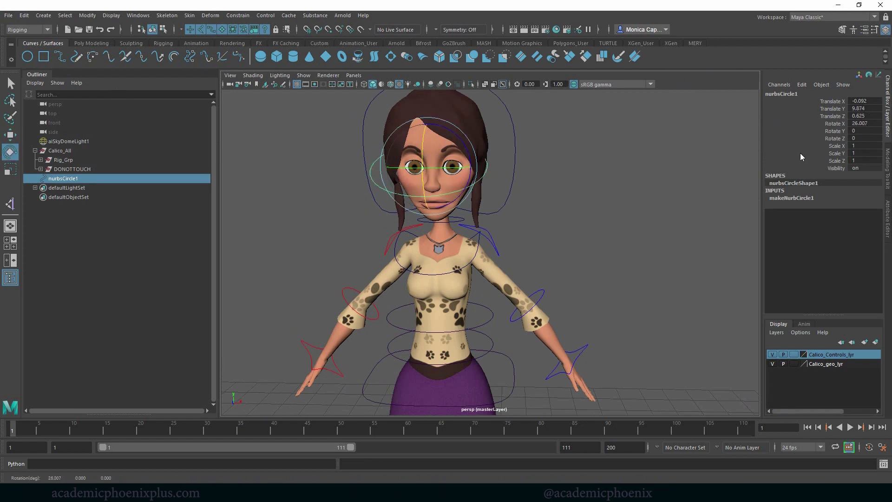
{"action": "left_click", "coordinate": [870, 123]}
{"action": "type", "text": "90"}
{"action": "key", "text": "Return"}
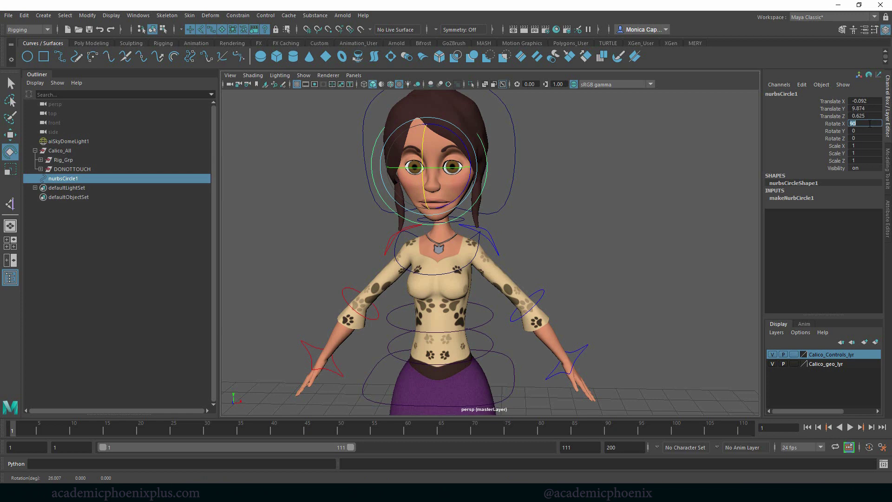
{"action": "left_click_drag", "start_coordinate": [553, 201], "coordinate": [484, 188], "text": "alt"}
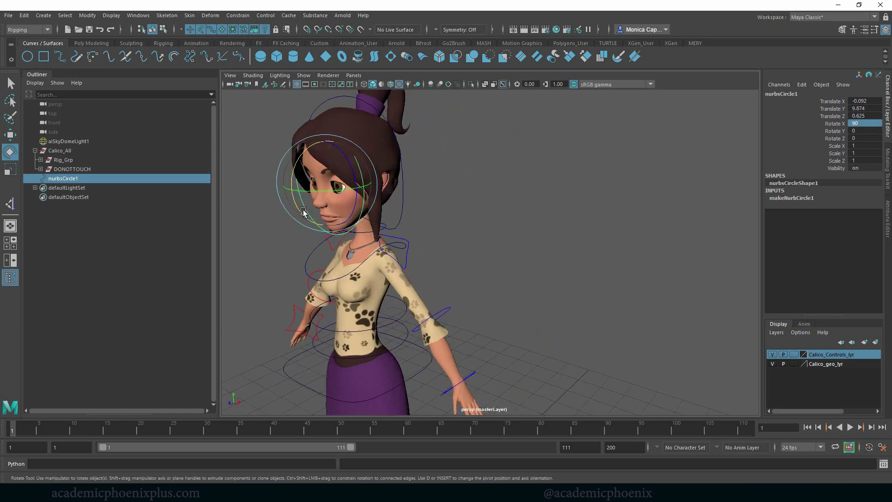
{"action": "key", "text": "w"}
{"action": "left_click_drag", "start_coordinate": [279, 194], "coordinate": [205, 220]}
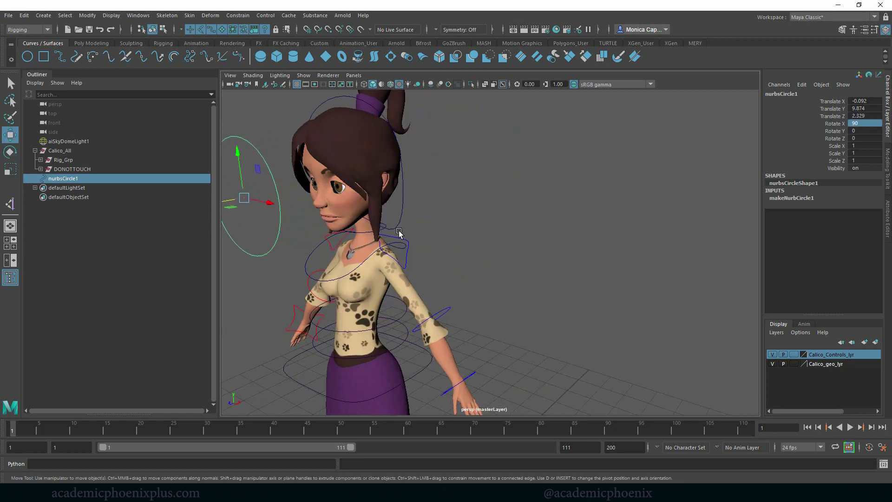
In the front view, scale the circle uniformly to about 0.176 and center it over the character's left eye, about 0.34 in X
{"action": "key", "text": "space"}
{"action": "key", "text": "f"}
{"action": "key", "text": "space"}
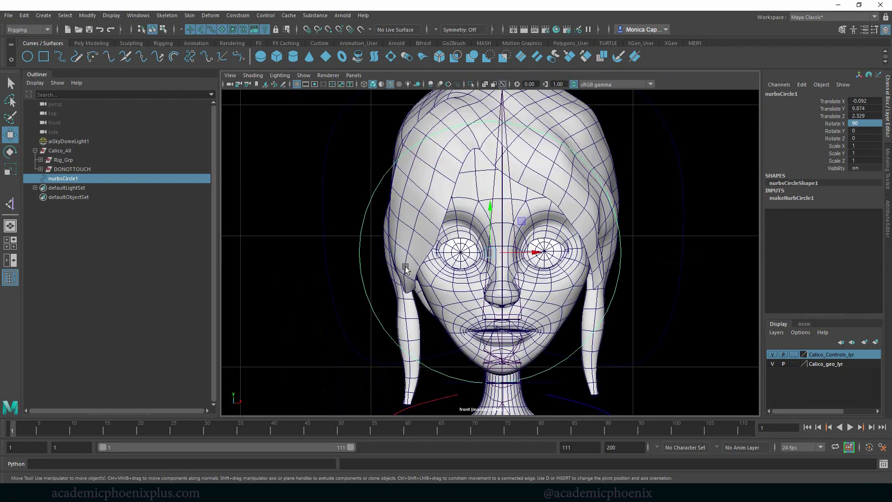
{"action": "scroll", "coordinate": [405, 269], "scroll_direction": "down", "scroll_amount": 5}
{"action": "scroll", "coordinate": [405, 268], "scroll_direction": "up", "scroll_amount": 5}
{"action": "key", "text": "r"}
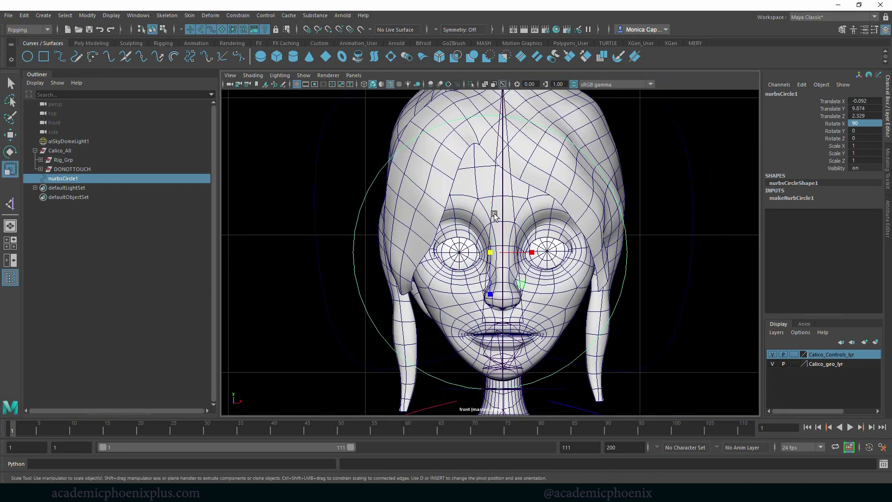
{"action": "left_click_drag", "start_coordinate": [490, 294], "coordinate": [490, 287]}
{"action": "key", "text": "ctrl+z"}
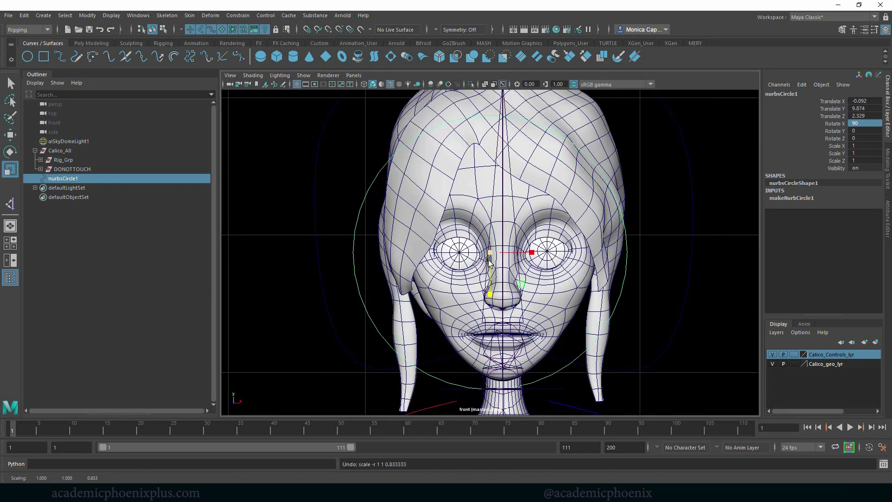
{"action": "left_click_drag", "start_coordinate": [490, 253], "coordinate": [352, 253]}
{"action": "key", "text": "w"}
{"action": "mouse_move", "coordinate": [490, 253]}
{"action": "left_mouse_down"}
{"action": "mouse_move", "coordinate": [548, 251]}
{"action": "mouse_move", "coordinate": [504, 252]}
{"action": "left_mouse_up"}
Duplicate the eye circle and center the copy over the character's right eye, at about -0.335 in Translate X
{"action": "key", "text": "ctrl+d"}
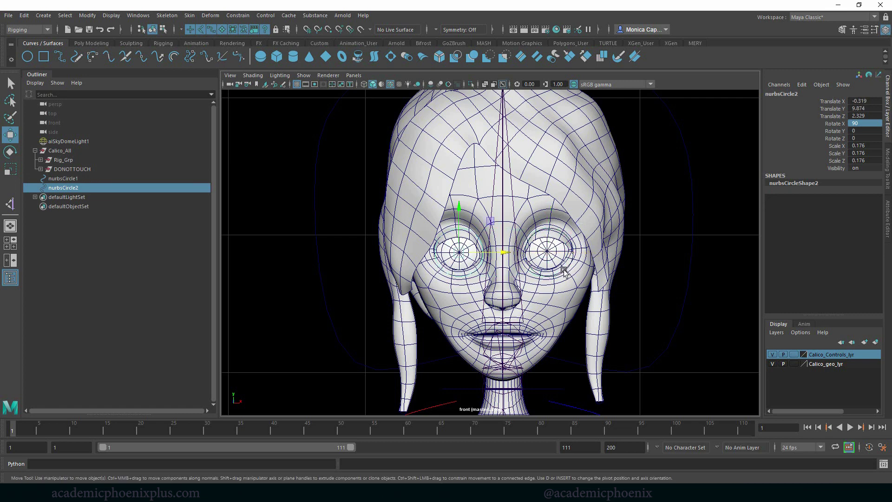
{"action": "left_click", "coordinate": [564, 272], "text": "shift"}
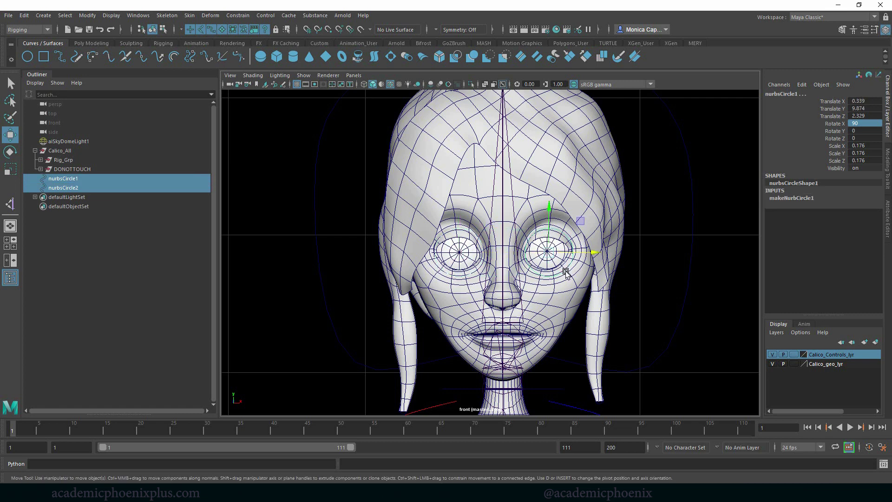
{"action": "left_click", "coordinate": [454, 229]}
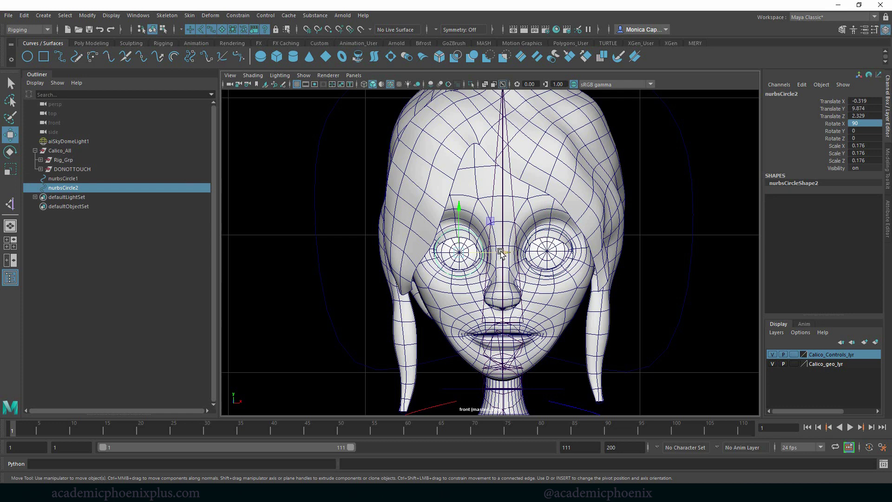
{"action": "left_click_drag", "start_coordinate": [501, 253], "coordinate": [498, 253]}
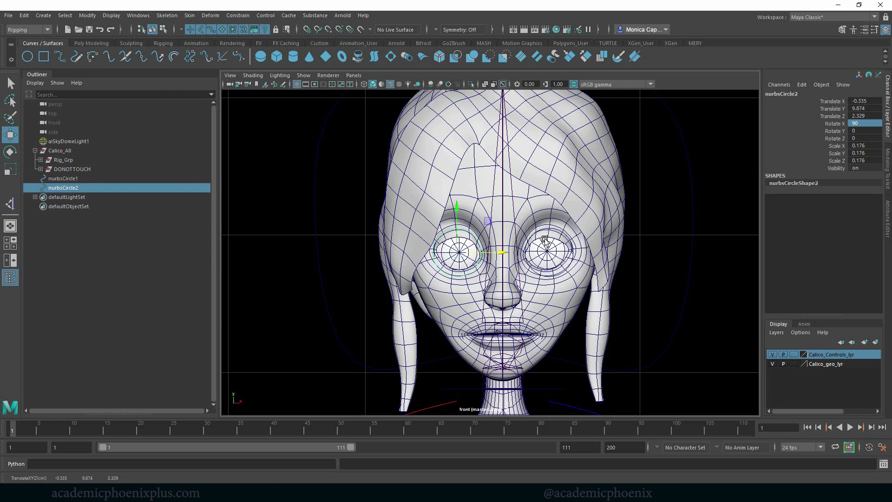
Freeze the transformations of both eye circles and delete their construction history
{"action": "left_click", "coordinate": [563, 233], "text": "shift"}
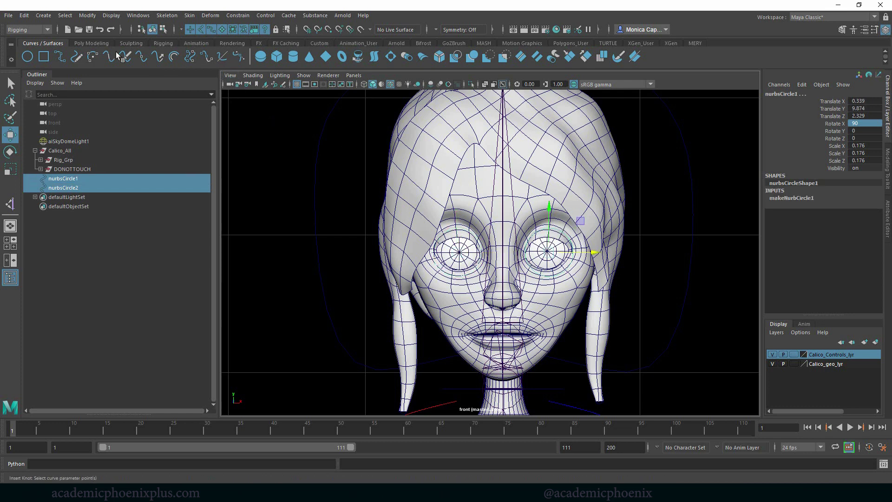
{"action": "left_click", "coordinate": [91, 44]}
{"action": "left_click", "coordinate": [255, 58]}
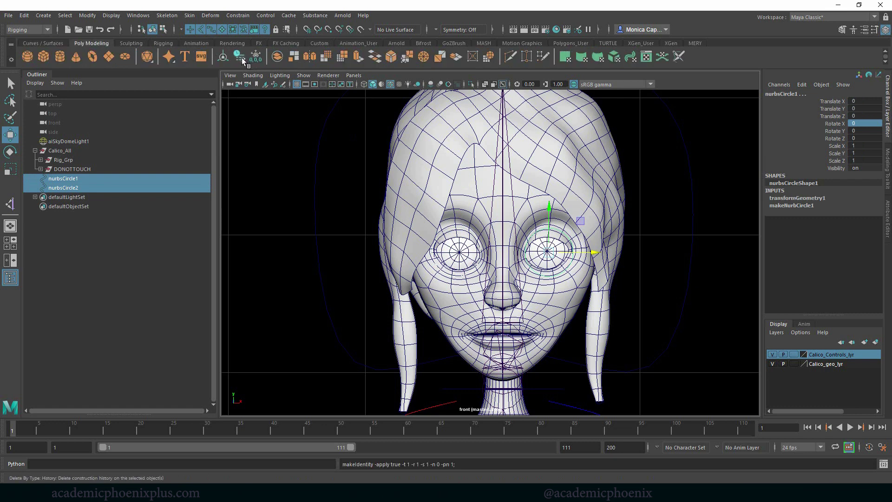
{"action": "left_click", "coordinate": [238, 57]}
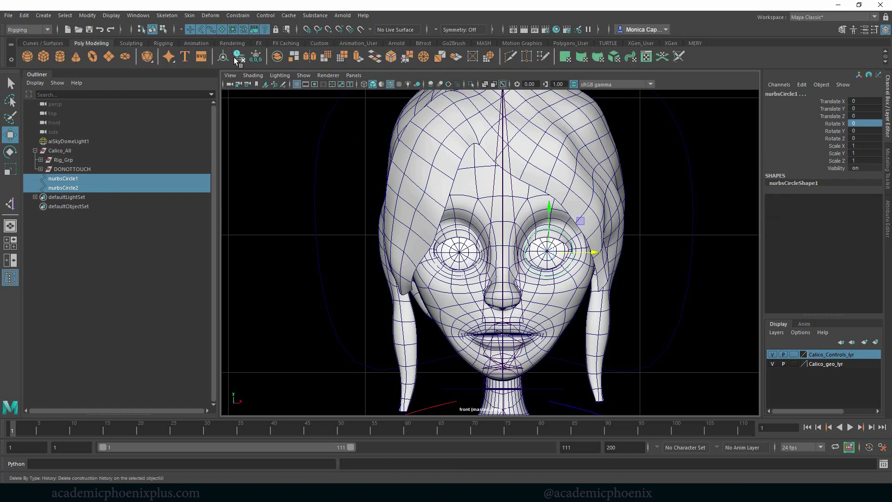
Duplicate the right-eye circle, center the copy between the eyes, and scale it to about 3.93 in X and 1.90 in Y and Z
{"action": "left_click", "coordinate": [84, 187]}
{"action": "key", "text": "ctrl+d"}
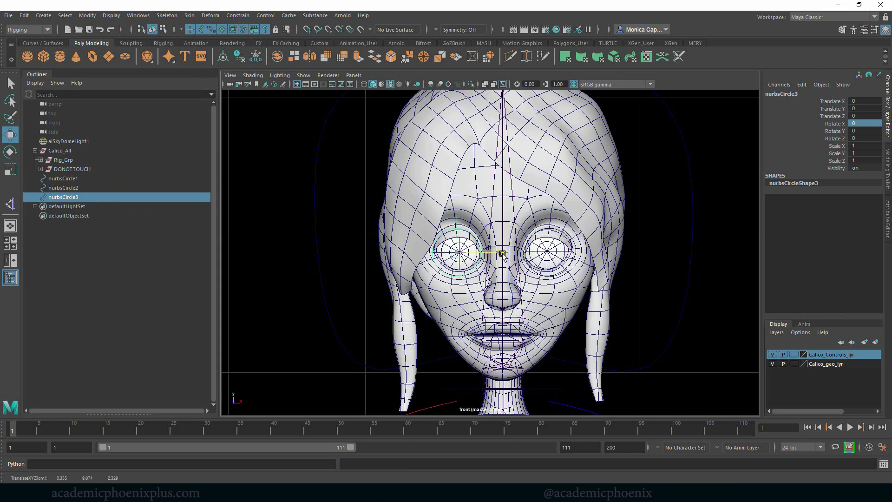
{"action": "left_click_drag", "start_coordinate": [500, 254], "coordinate": [576, 253]}
{"action": "key", "text": "r"}
{"action": "left_click_drag", "start_coordinate": [505, 254], "coordinate": [514, 256]}
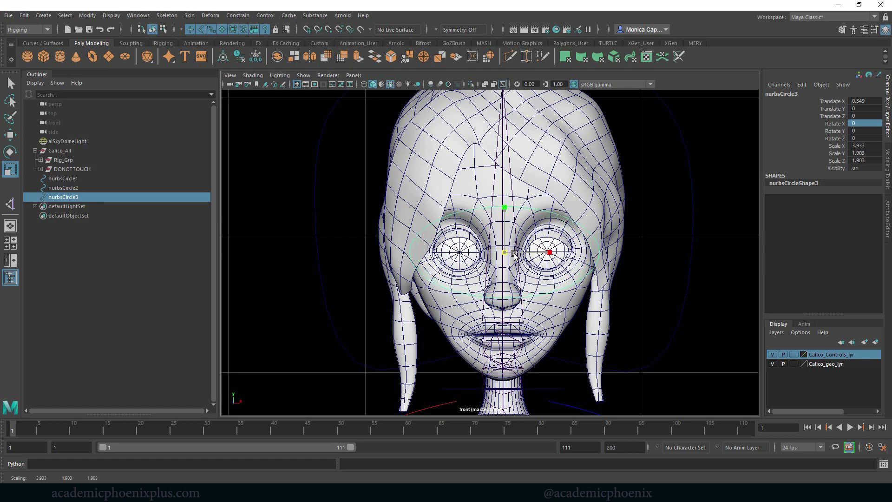
Pull the upper and lower middle control vertices of the large circle inward to pinch it between the eyes
{"action": "right_click_drag", "start_coordinate": [540, 210], "coordinate": [502, 207]}
{"action": "left_click", "coordinate": [514, 208]}
{"action": "key", "text": "w"}
{"action": "key", "text": "ctrl+z"}
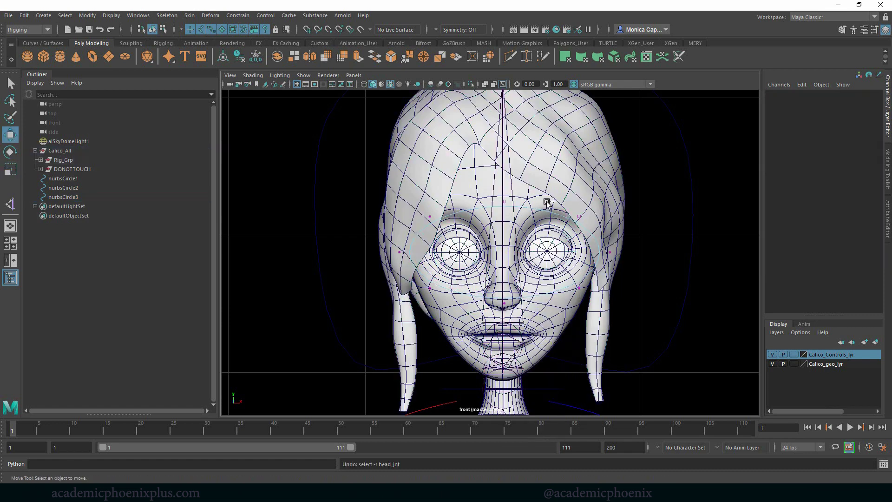
{"action": "left_click", "coordinate": [504, 201]}
{"action": "left_click_drag", "start_coordinate": [504, 171], "coordinate": [503, 206]}
{"action": "left_click", "coordinate": [503, 303]}
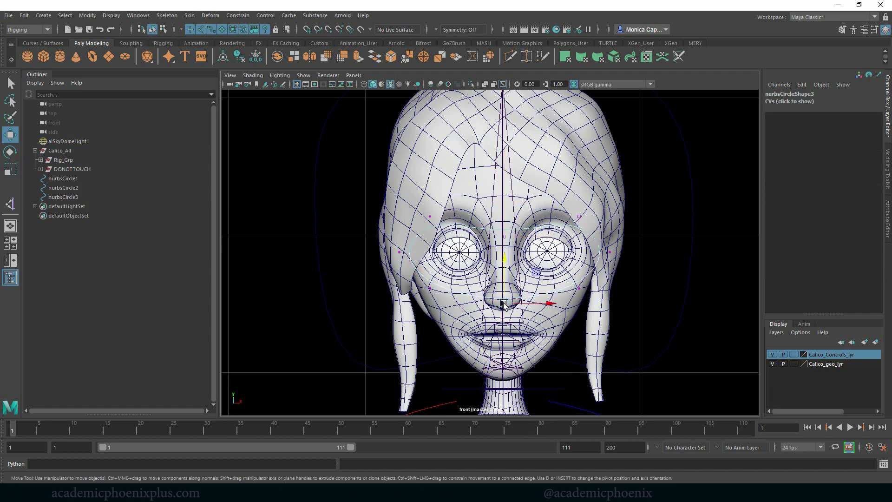
{"action": "left_click_drag", "start_coordinate": [503, 263], "coordinate": [506, 225]}
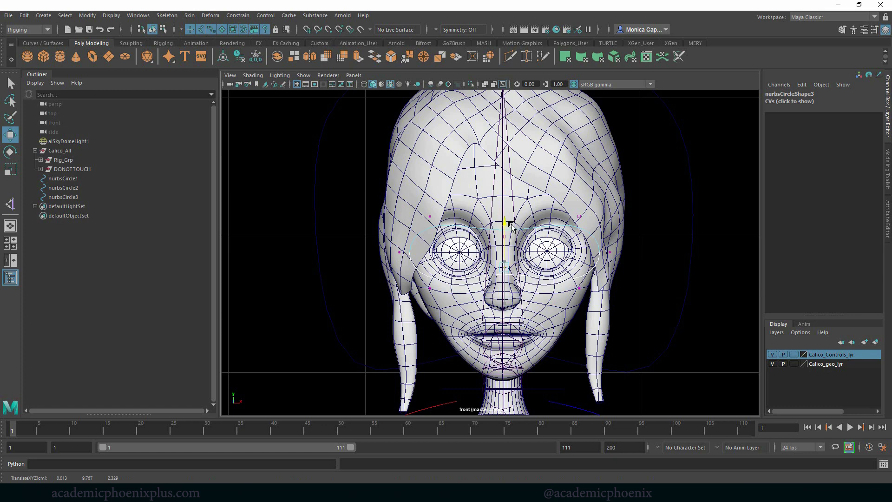
Scale the large circle's control vertices around both eyes vertically outward into a mask shape, and return to object mode
{"action": "left_click_drag", "start_coordinate": [424, 209], "coordinate": [439, 301]}
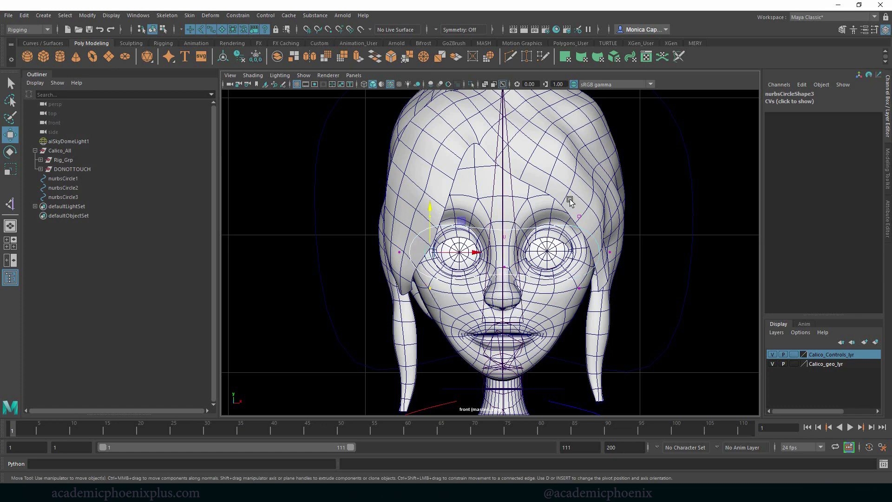
{"action": "left_click_drag", "start_coordinate": [567, 196], "coordinate": [583, 301]}
{"action": "key", "text": "r"}
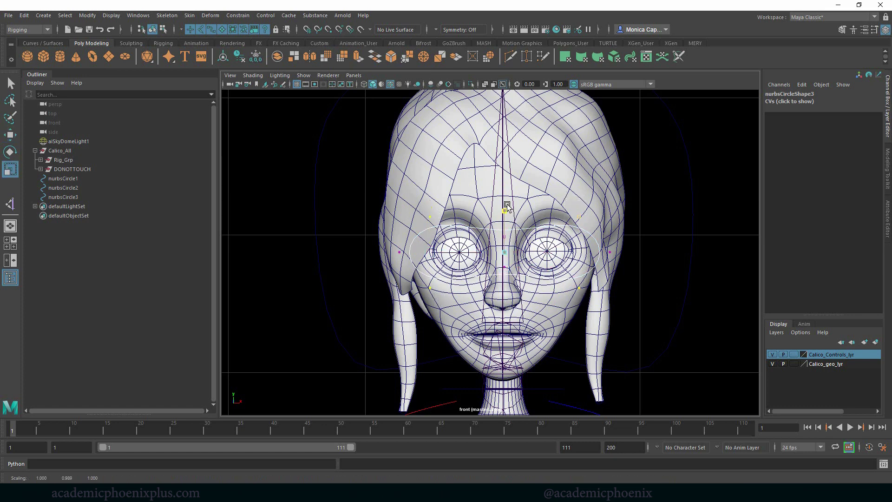
{"action": "left_click_drag", "start_coordinate": [504, 208], "coordinate": [501, 174]}
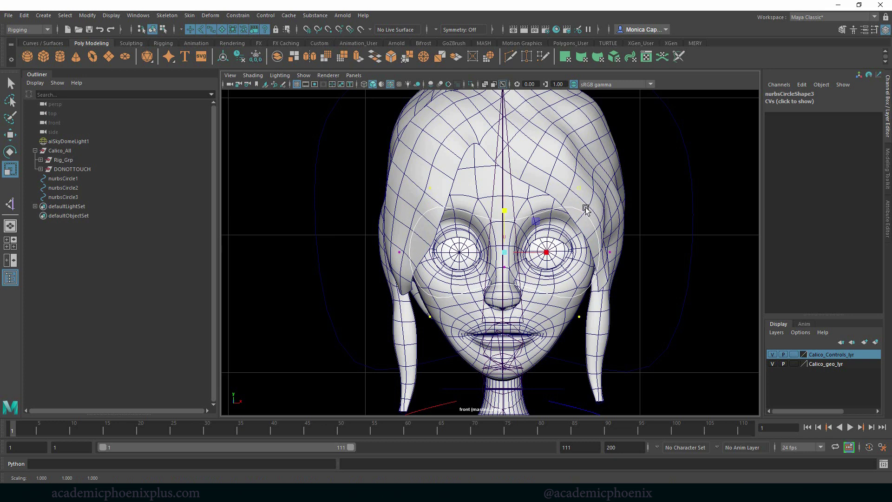
{"action": "right_click_drag", "start_coordinate": [585, 210], "coordinate": [622, 195]}
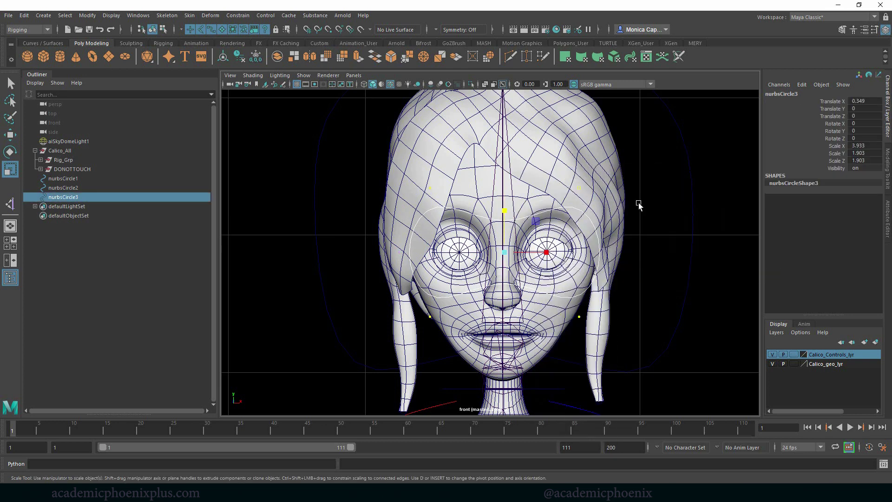
In the perspective view, select all three eye control curves and move them farther forward, by about 0.168 in Translate Z
{"action": "key", "text": "space"}
{"action": "key", "text": "space"}
{"action": "left_click_drag", "start_coordinate": [405, 237], "coordinate": [545, 252], "text": "alt"}
{"action": "left_click", "coordinate": [544, 253]}
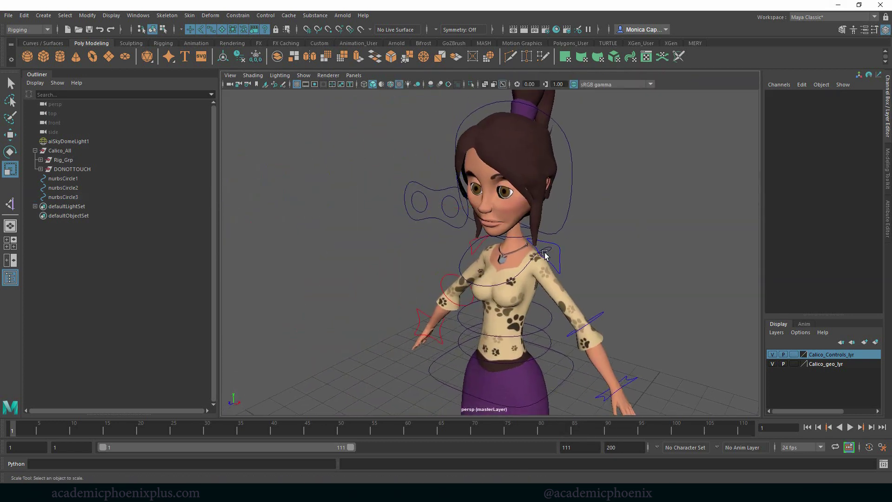
{"action": "left_click", "coordinate": [467, 273]}
{"action": "left_click_drag", "start_coordinate": [467, 273], "coordinate": [311, 211], "text": "alt"}
{"action": "left_click_drag", "start_coordinate": [311, 156], "coordinate": [357, 205]}
{"action": "key", "text": "w"}
{"action": "left_click_drag", "start_coordinate": [306, 180], "coordinate": [300, 181]}
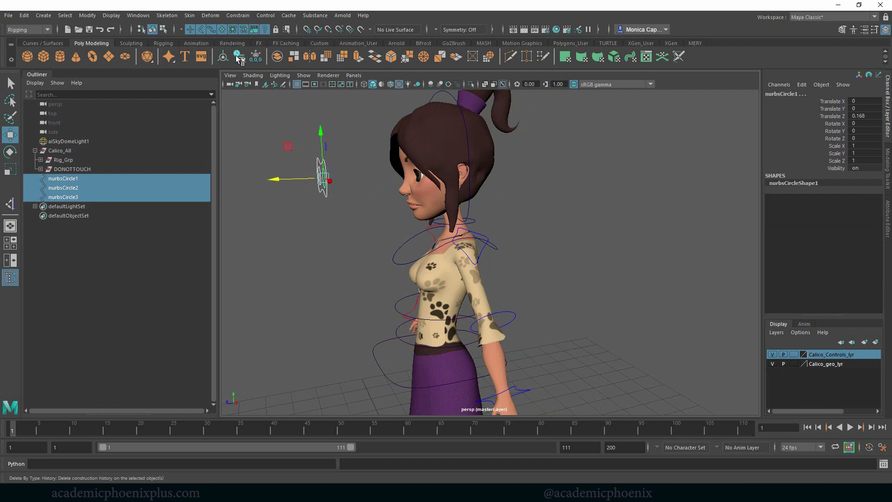
Freeze the transformations of the three eye control curves in front of the face
{"action": "left_click_drag", "start_coordinate": [305, 238], "coordinate": [338, 237], "text": "alt"}
{"action": "left_click", "coordinate": [376, 237]}
{"action": "left_click_drag", "start_coordinate": [367, 161], "coordinate": [418, 218]}
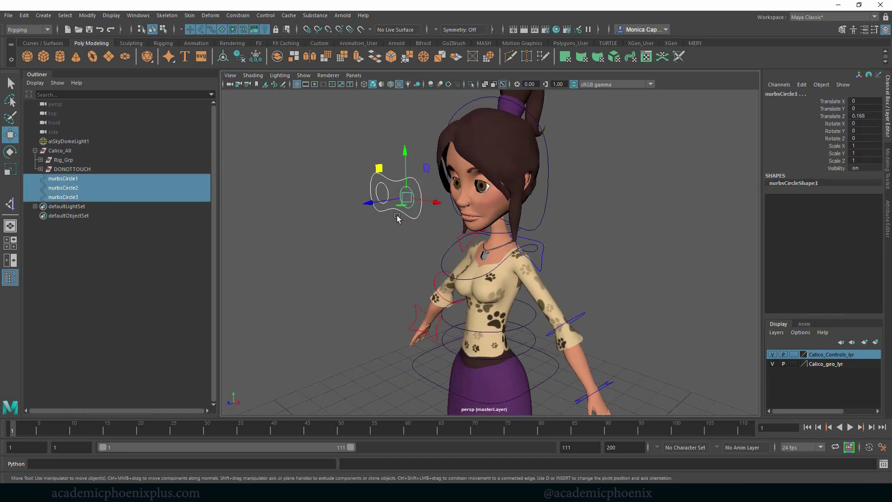
{"action": "left_click", "coordinate": [255, 57]}
{"action": "left_click", "coordinate": [398, 239]}
Rename the mask-shaped curve surrounding both eye circles as eye_ctrl
{"action": "left_click", "coordinate": [403, 214]}
{"action": "double_click", "coordinate": [814, 93]}
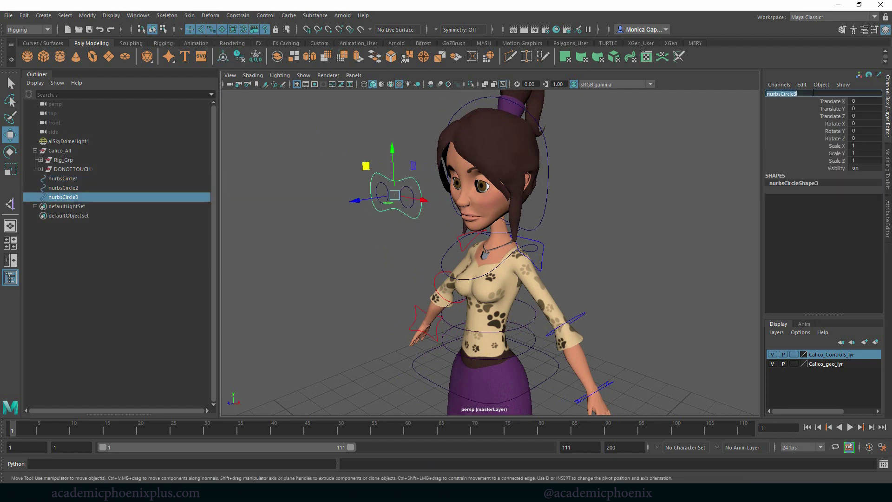
{"action": "type", "text": "eve"}
{"action": "type", "text": "_ctrl"}
{"action": "key", "text": "Return"}
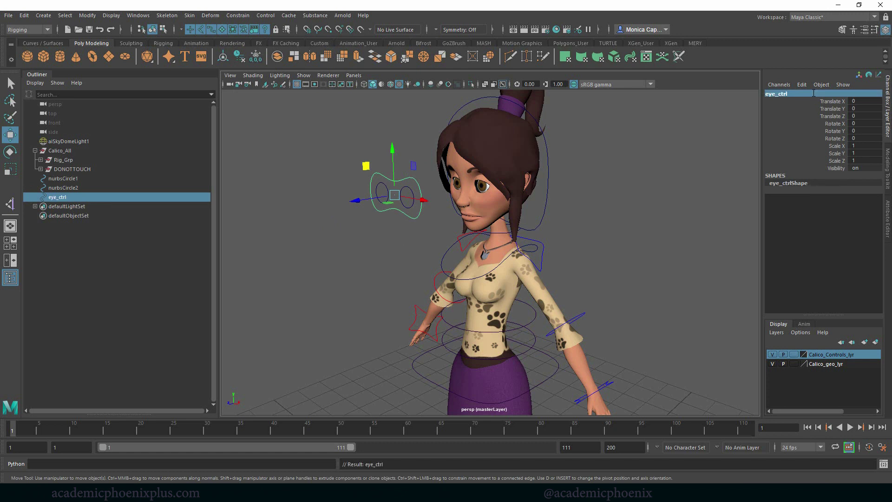
Rename the circle in front of the character's right eye as r_eye_ctrl
{"action": "left_click", "coordinate": [385, 188]}
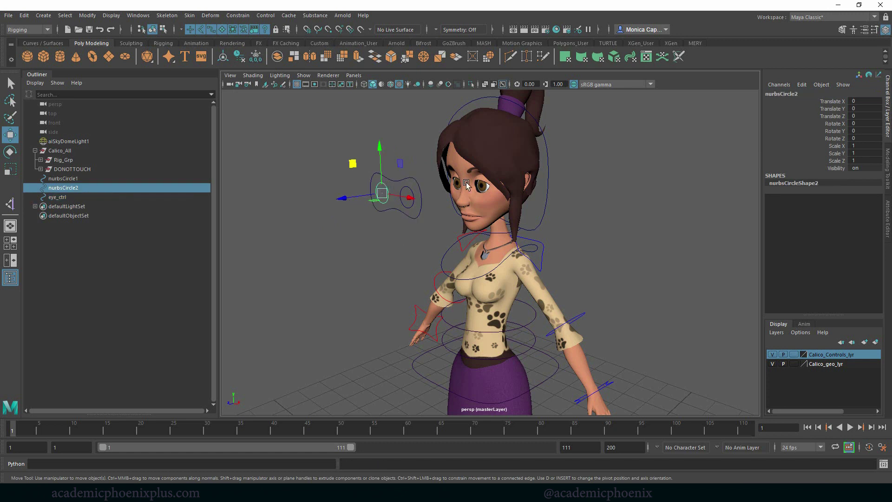
{"action": "left_click", "coordinate": [811, 95]}
{"action": "type", "text": "r_eye_ctrl"}
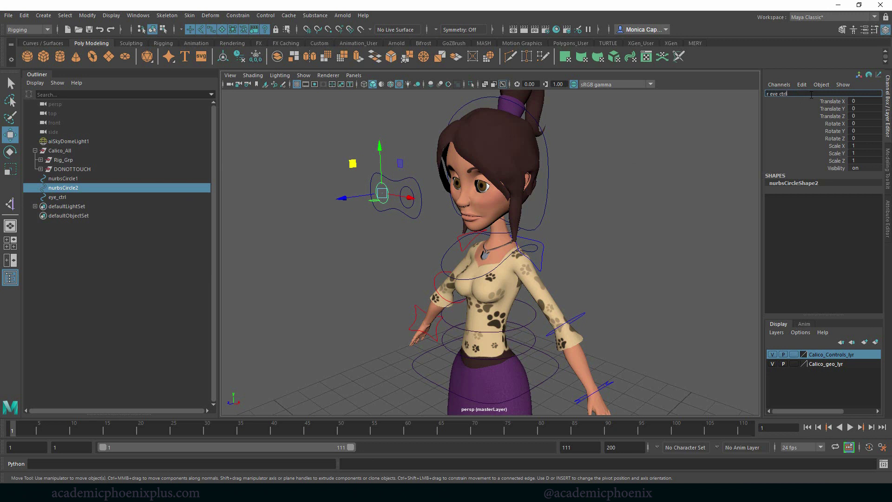
{"action": "key", "text": "Return"}
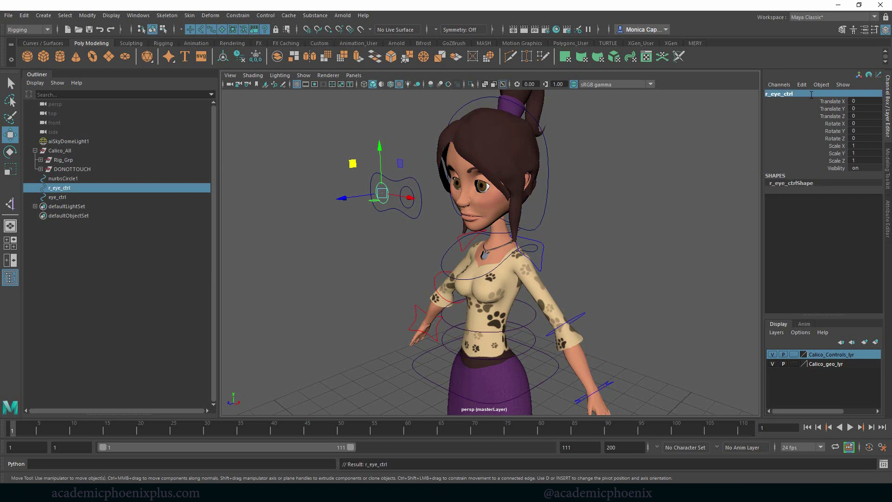
Rename the circle in front of the character's left eye as l_eye_ctrl
{"action": "left_click", "coordinate": [409, 194]}
{"action": "left_click", "coordinate": [829, 94]}
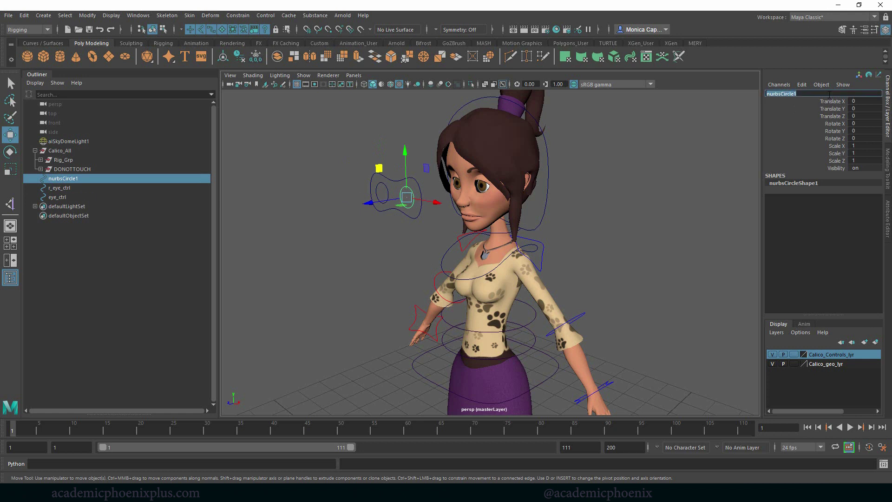
{"action": "type", "text": "l_eye_ctrl"}
{"action": "key", "text": "Return"}
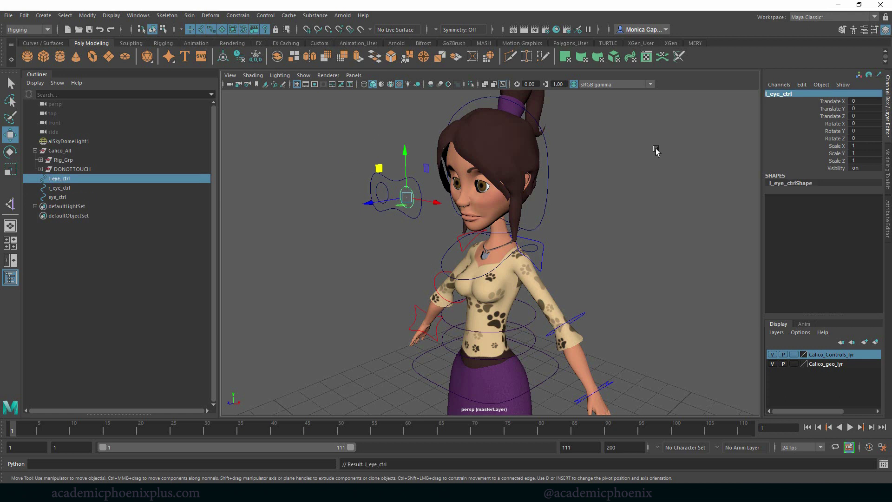
{"action": "left_click", "coordinate": [593, 201]}
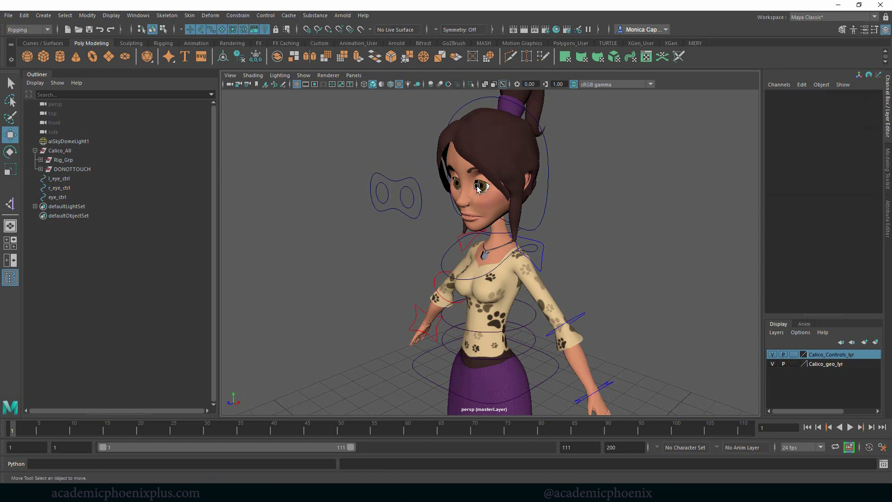
Parent l_eye_ctrl and r_eye_ctrl under eye_ctrl and expand the hierarchy
{"action": "left_click", "coordinate": [411, 200]}
{"action": "left_click", "coordinate": [383, 185], "text": "shift"}
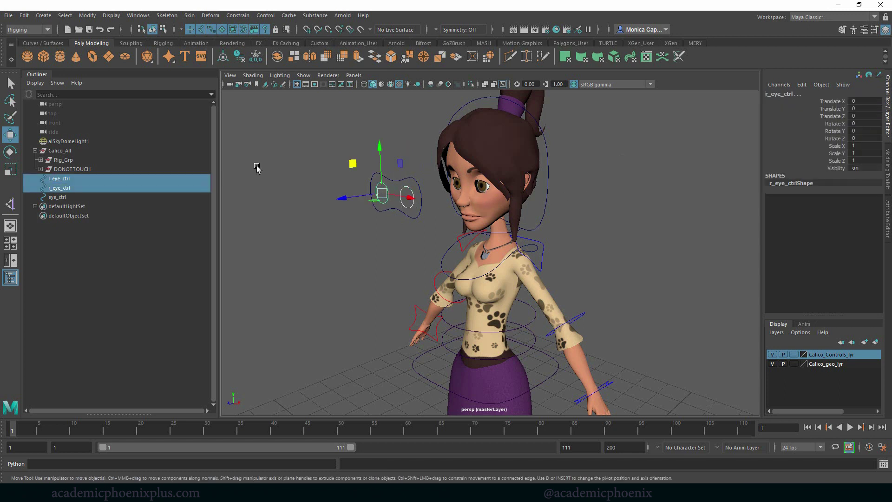
{"action": "left_click", "coordinate": [65, 197], "text": "ctrl"}
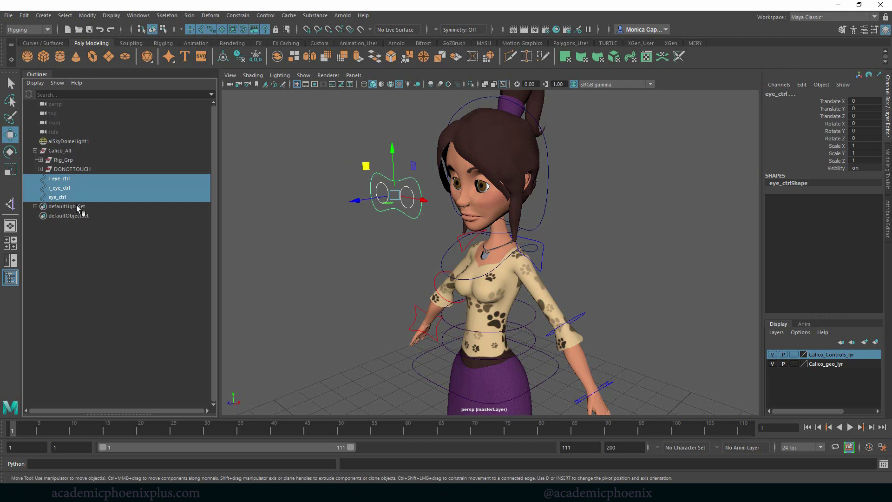
{"action": "key", "text": "p"}
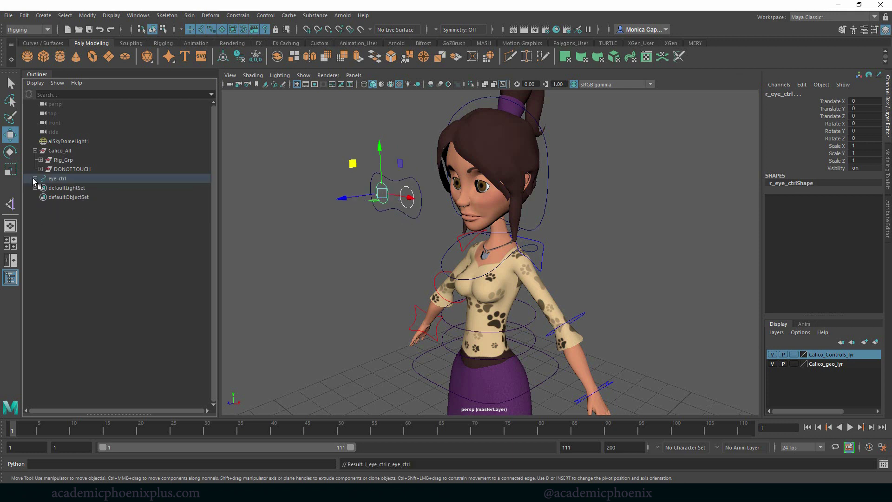
{"action": "key", "text": "p"}
{"action": "left_click", "coordinate": [35, 178]}
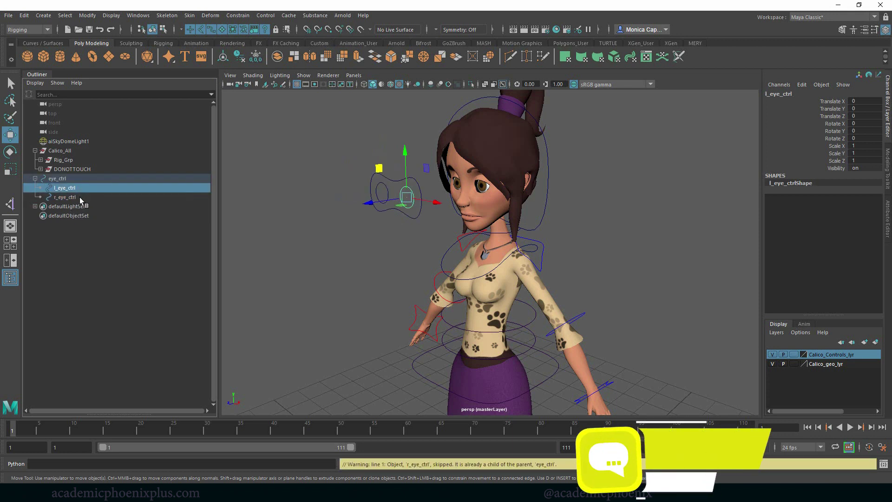
Move eye_ctrl slightly to test whether both eye circles follow it, and undo the move
{"action": "left_click", "coordinate": [81, 179]}
{"action": "left_click", "coordinate": [76, 189]}
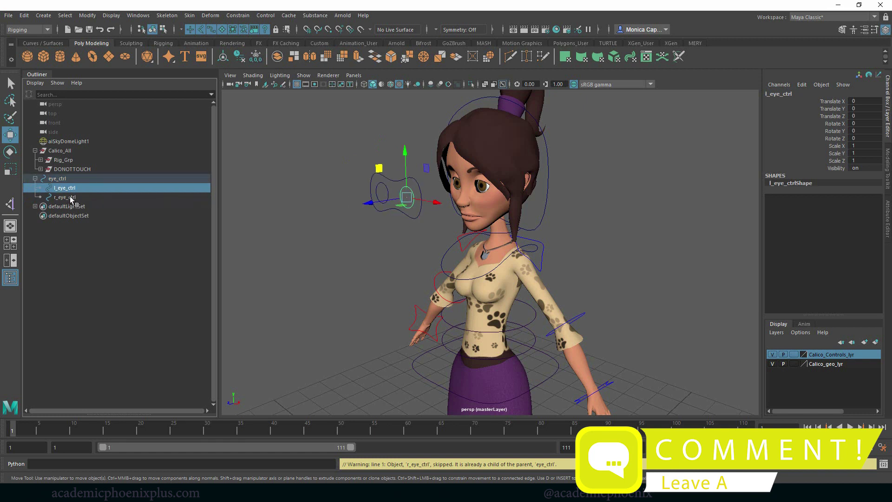
{"action": "left_click", "coordinate": [69, 196]}
{"action": "left_click", "coordinate": [67, 188]}
{"action": "left_click", "coordinate": [67, 194]}
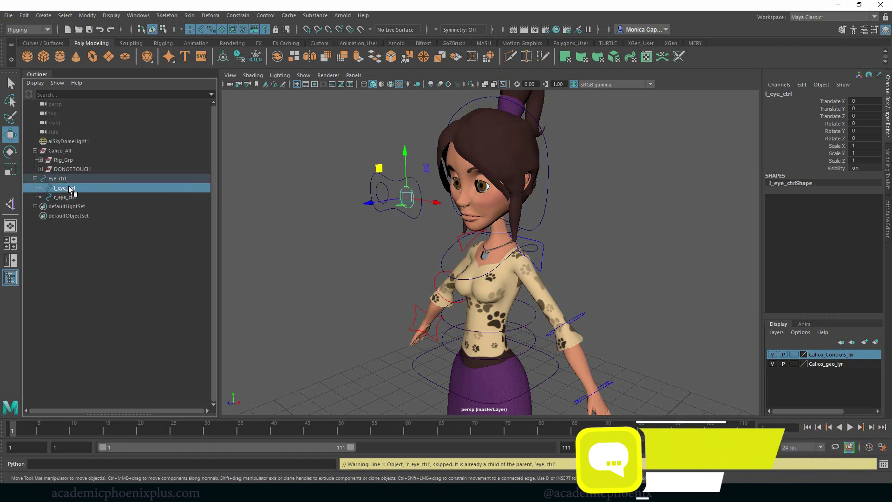
{"action": "left_click", "coordinate": [63, 180]}
{"action": "left_click_drag", "start_coordinate": [395, 195], "coordinate": [391, 194]}
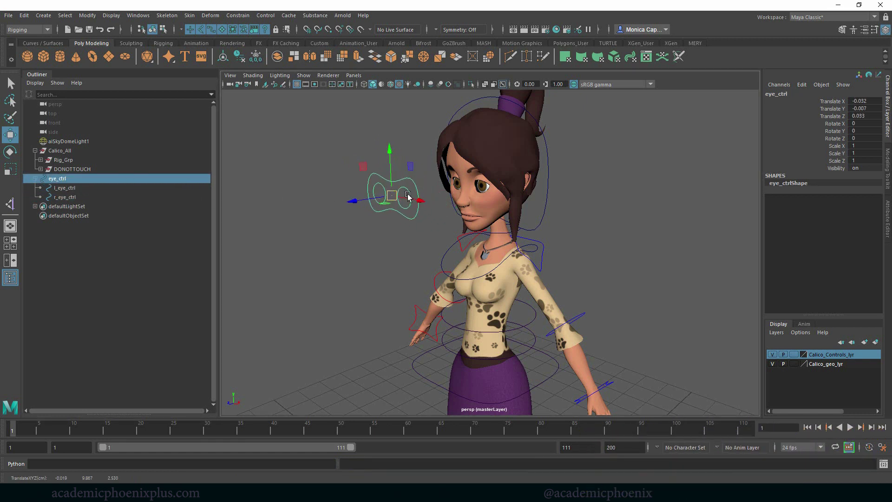
{"action": "key", "text": "ctrl+z"}
Freeze the transformations of the left and right eyeball geometry, l_eye_geo and r_eye_geo
{"action": "right_click_drag", "start_coordinate": [591, 183], "coordinate": [655, 216], "text": "alt"}
{"action": "left_click", "coordinate": [655, 216]}
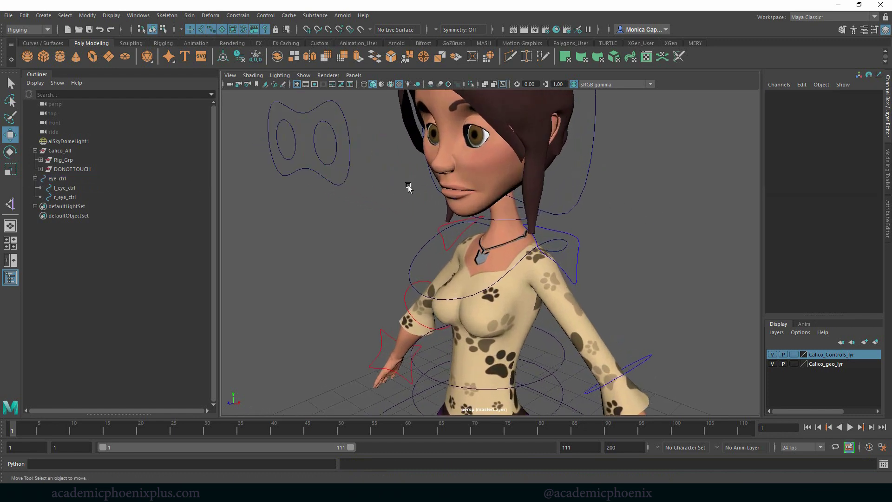
{"action": "left_click_drag", "start_coordinate": [407, 171], "coordinate": [371, 235], "text": "alt"}
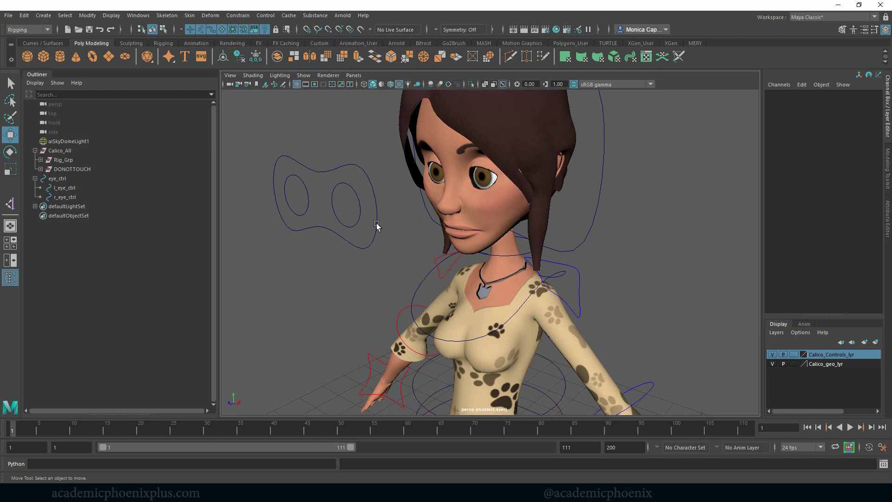
{"action": "left_click", "coordinate": [358, 216]}
{"action": "left_click", "coordinate": [486, 180]}
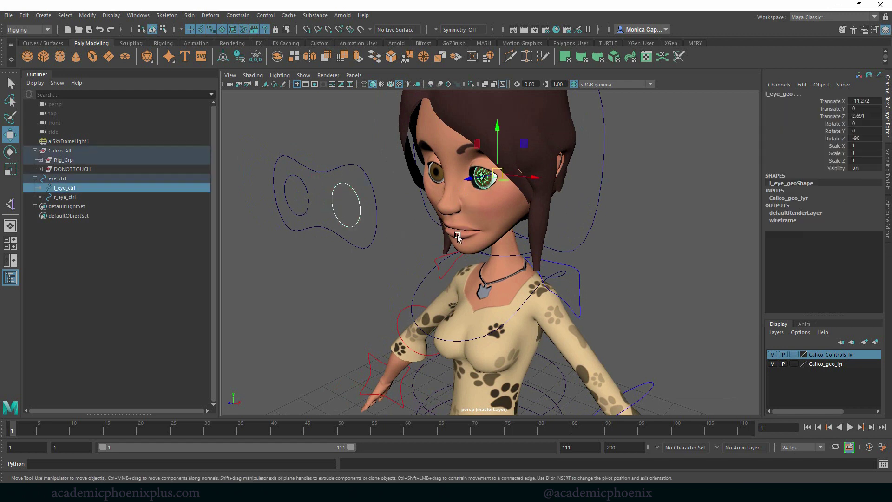
{"action": "left_click", "coordinate": [597, 223]}
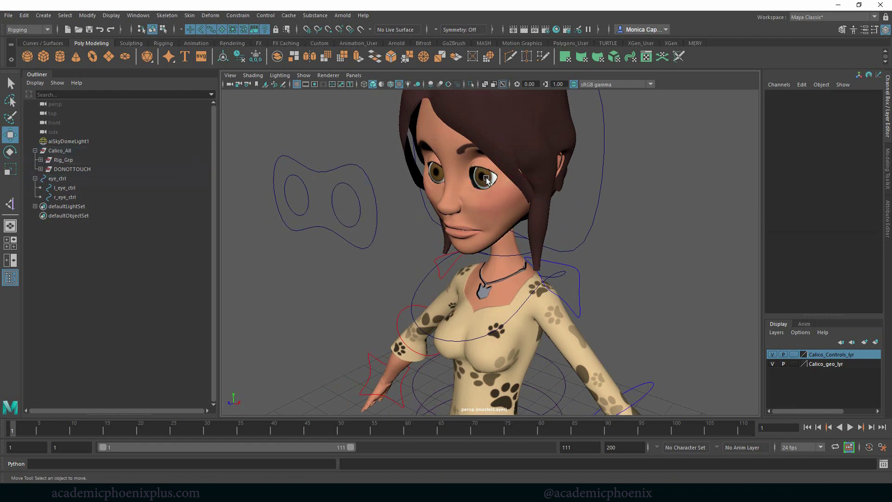
{"action": "left_click", "coordinate": [484, 177]}
{"action": "left_click", "coordinate": [256, 56]}
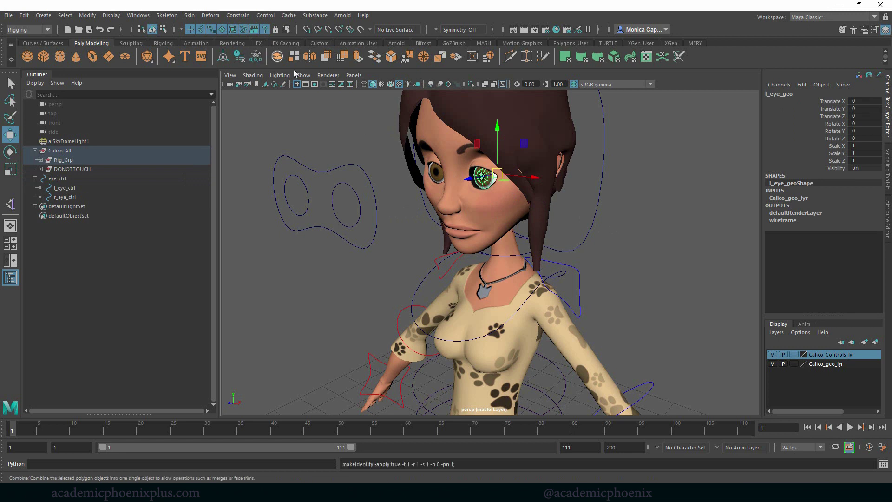
{"action": "left_click", "coordinate": [439, 169]}
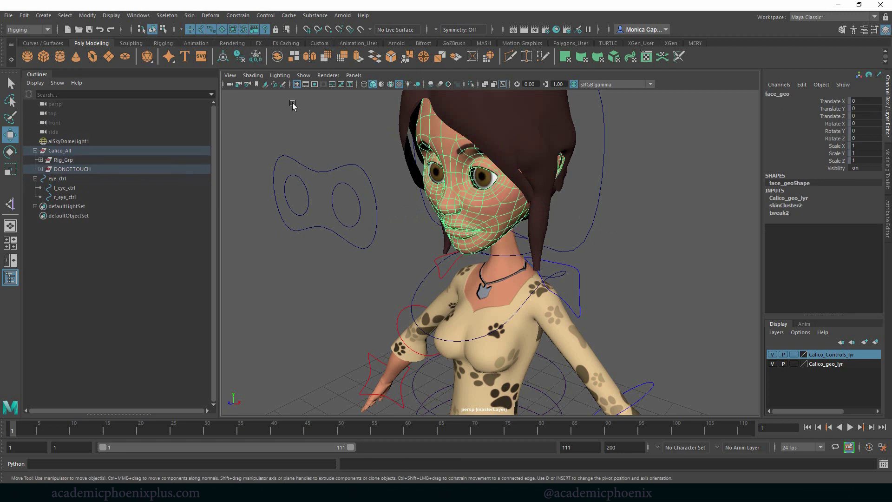
{"action": "left_click", "coordinate": [435, 172]}
{"action": "left_click", "coordinate": [257, 55]}
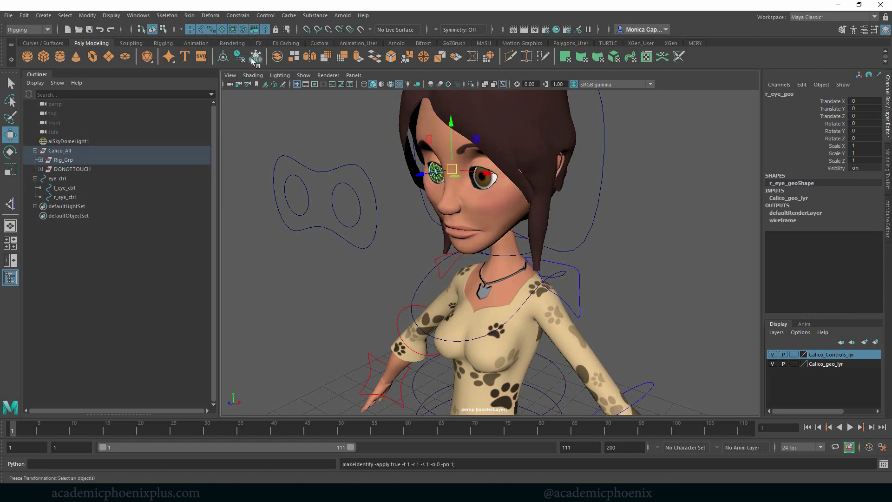
Aim-constrain the left eyeball geometry to l_eye_ctrl with Maintain offset enabled
{"action": "left_click", "coordinate": [485, 181]}
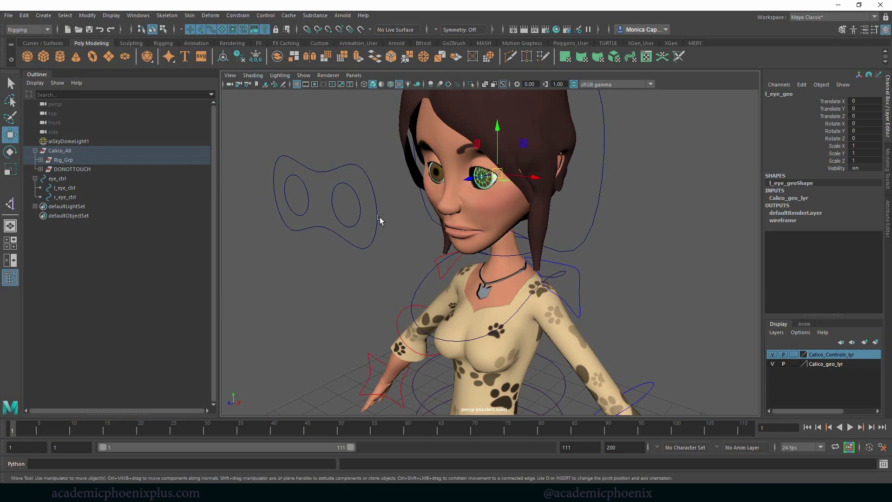
{"action": "left_click", "coordinate": [360, 216]}
{"action": "left_click", "coordinate": [479, 181], "text": "shift"}
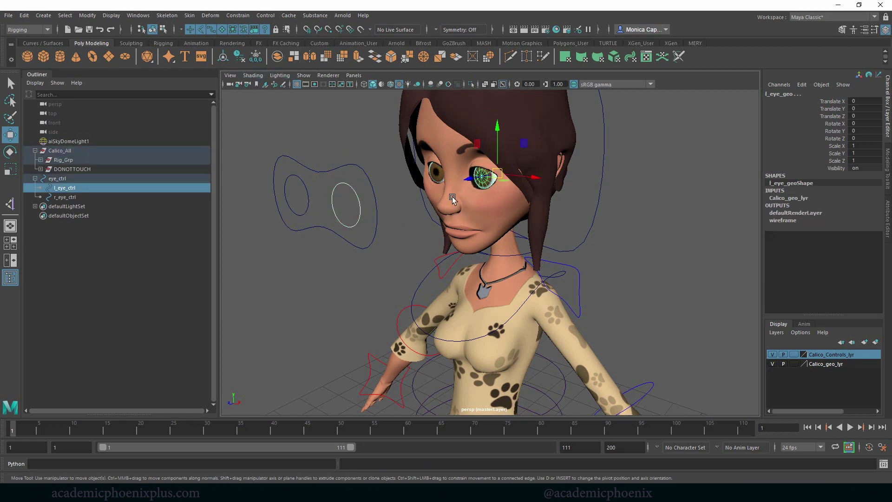
{"action": "left_click", "coordinate": [238, 15]}
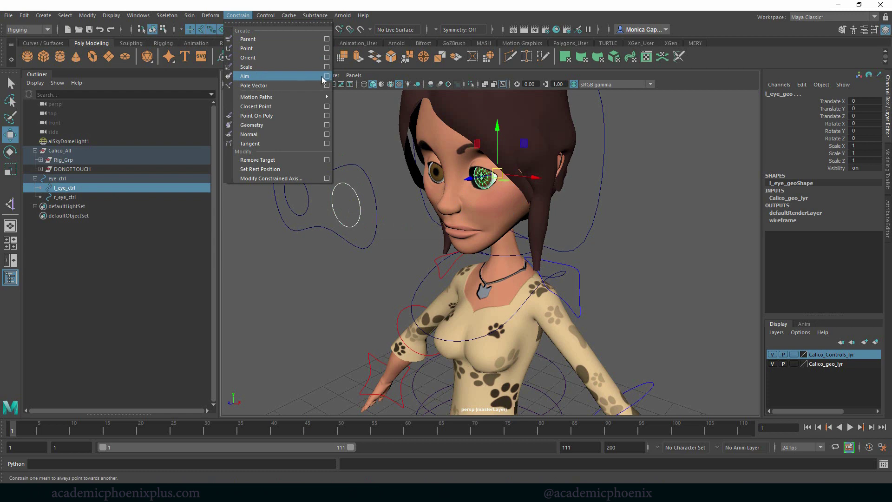
{"action": "left_click", "coordinate": [327, 77]}
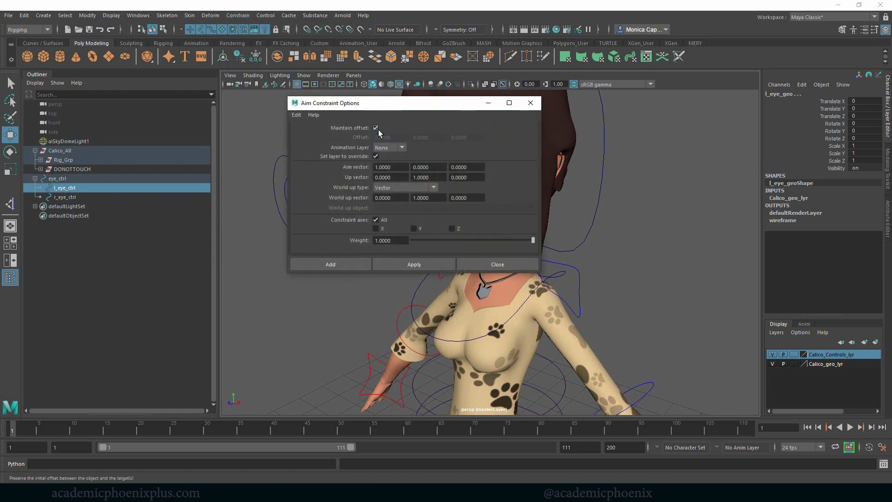
{"action": "left_click", "coordinate": [344, 264]}
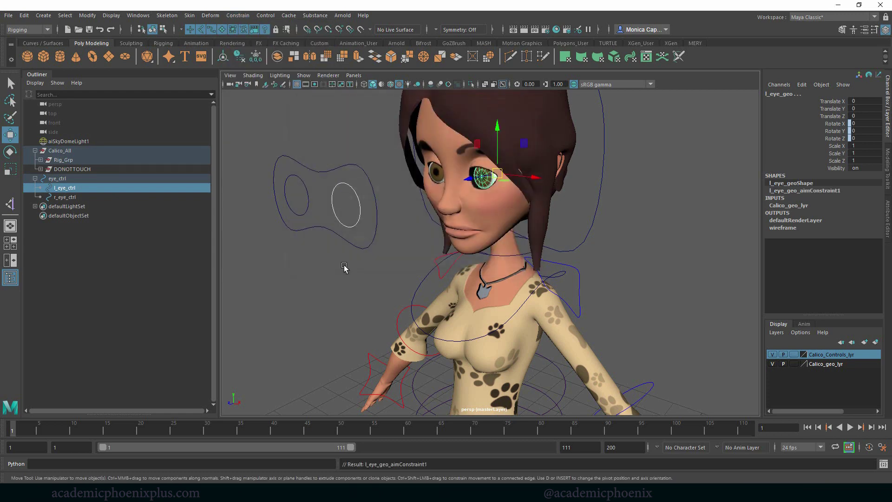
Move l_eye_ctrl to test the left eyeball's aim, and undo the move
{"action": "left_click", "coordinate": [356, 222]}
{"action": "left_click_drag", "start_coordinate": [370, 212], "coordinate": [469, 235]}
{"action": "key", "text": "ctrl+z"}
Try repeating the Aim constraint with the right eyeball selected first and r_eye_ctrl second
{"action": "left_click", "coordinate": [443, 173]}
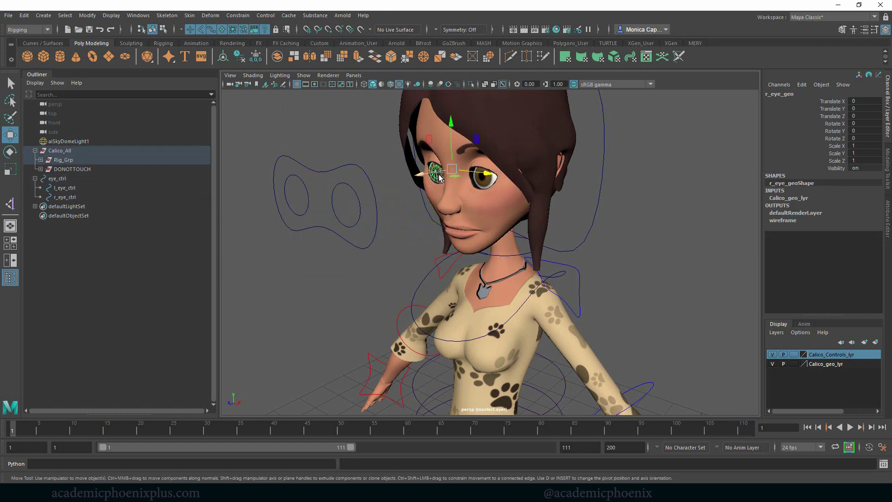
{"action": "left_click", "coordinate": [308, 211]}
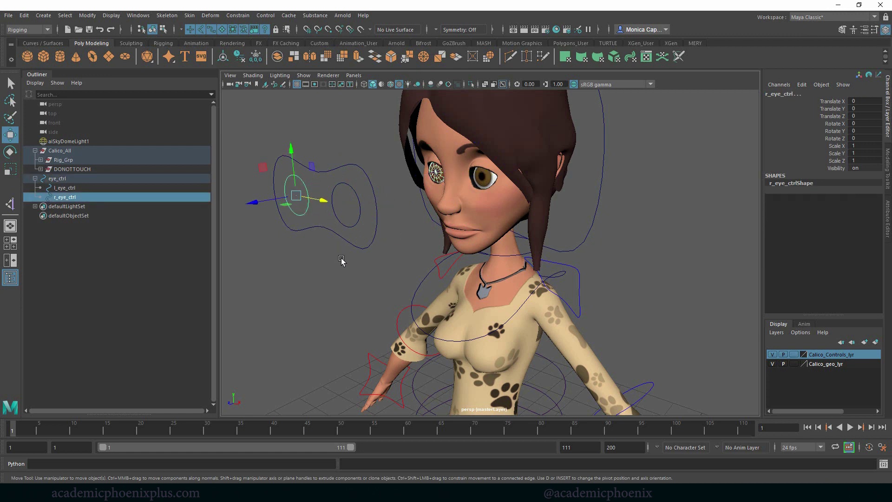
{"action": "key", "text": "g"}
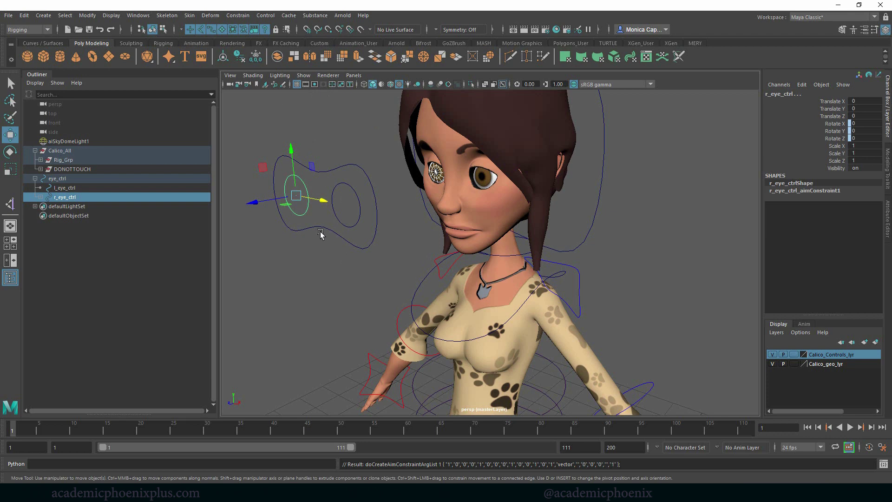
Move r_eye_ctrl sideways to test its aim, and undo both the move and the right eye's aim constraint
{"action": "left_click", "coordinate": [311, 214]}
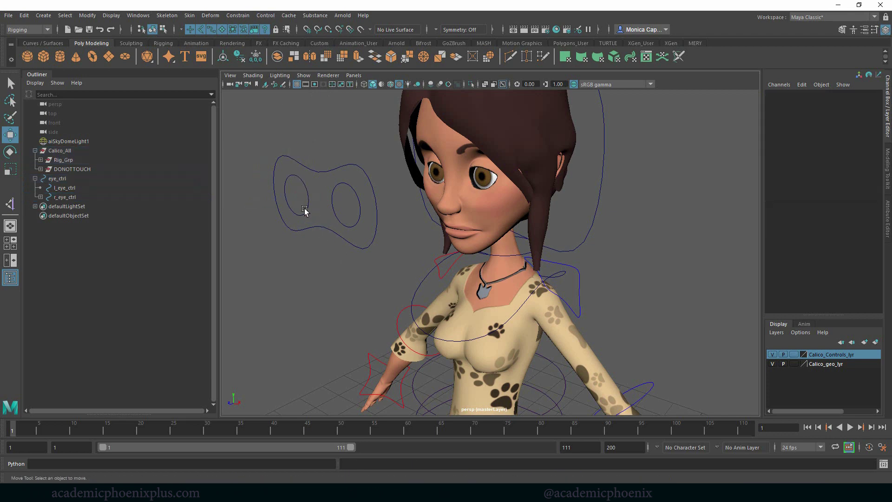
{"action": "left_click", "coordinate": [305, 212]}
{"action": "mouse_move", "coordinate": [326, 210]}
{"action": "left_mouse_down"}
{"action": "mouse_move", "coordinate": [286, 210]}
{"action": "mouse_move", "coordinate": [342, 207]}
{"action": "mouse_move", "coordinate": [328, 209]}
{"action": "left_mouse_up"}
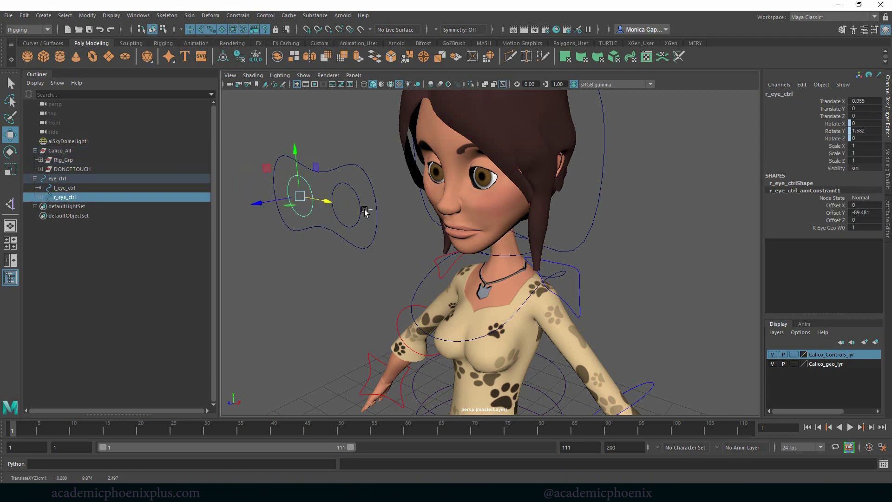
{"action": "key", "text": "ctrl+z"}
{"action": "left_click", "coordinate": [361, 203]}
{"action": "key", "text": "ctrl+z"}
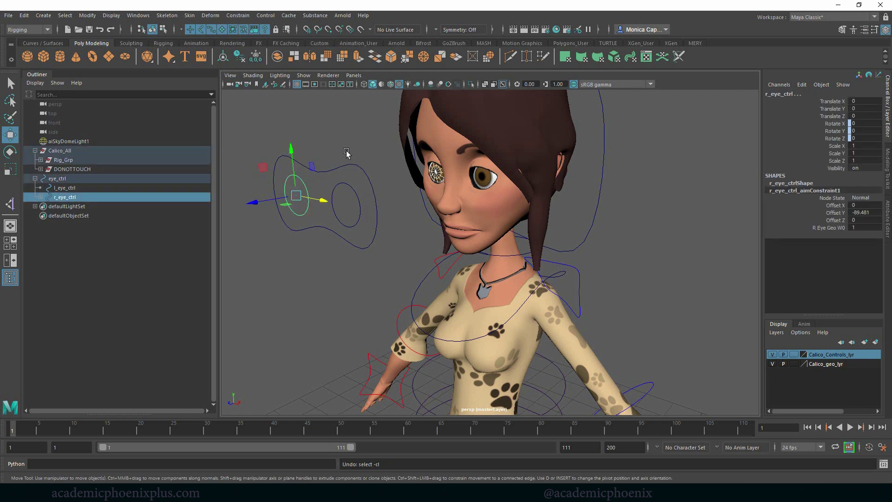
{"action": "key", "text": "ctrl+z"}
{"action": "left_click", "coordinate": [335, 148]}
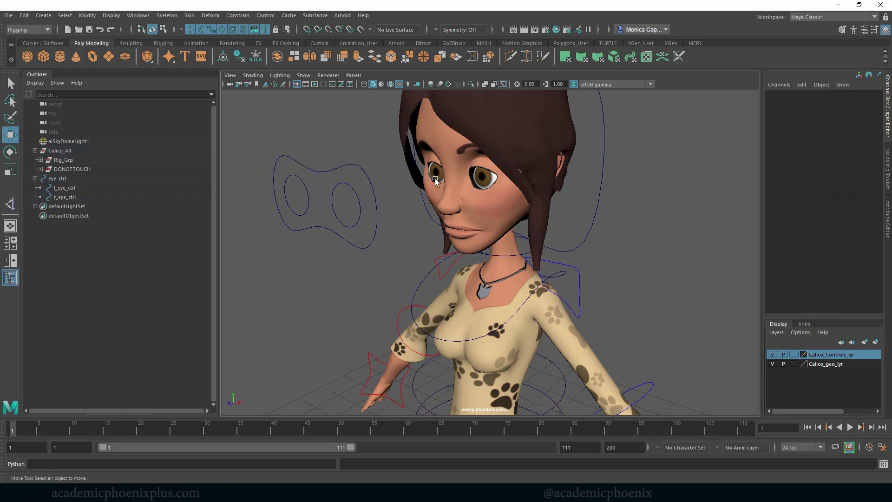
Aim-constrain the right eyeball geometry to r_eye_ctrl, selecting the control first and the eyeball second
{"action": "left_click", "coordinate": [290, 208]}
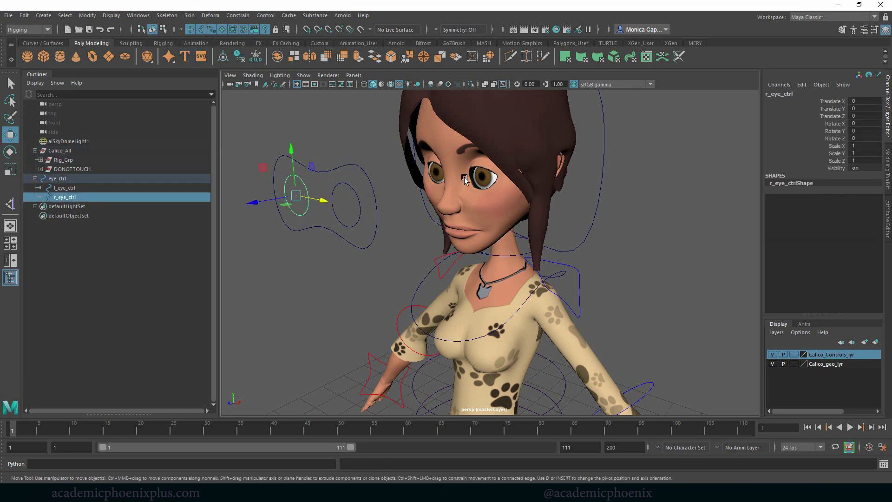
{"action": "left_click", "coordinate": [438, 173], "text": "shift"}
{"action": "left_click", "coordinate": [238, 15]}
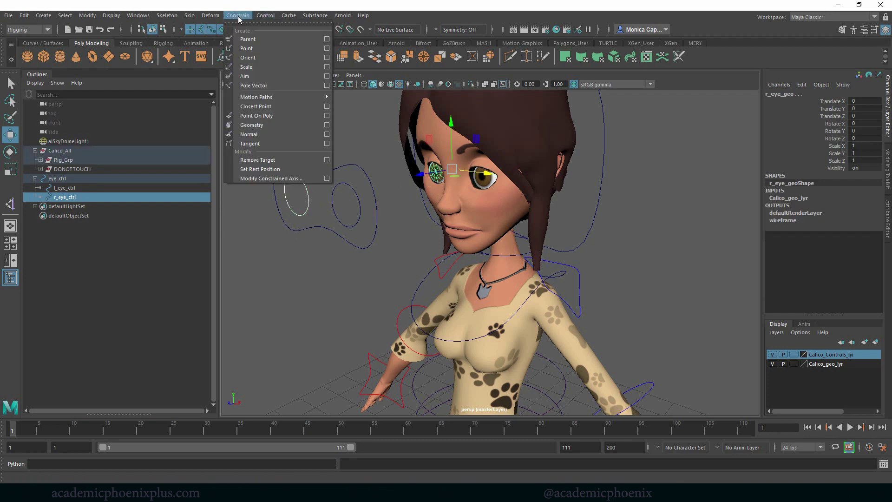
{"action": "left_click", "coordinate": [263, 77]}
Move r_eye_ctrl and the main eye_ctrl in turn to test the eyeballs' aim, undoing each move
{"action": "left_click", "coordinate": [316, 213]}
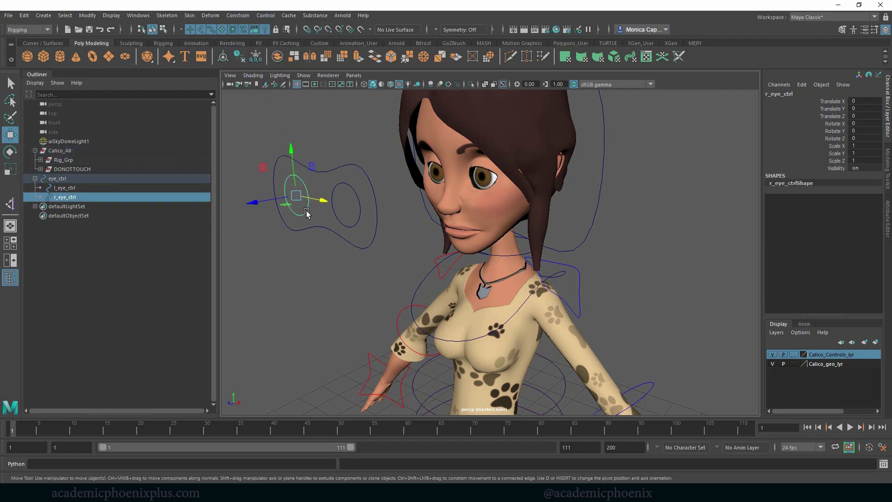
{"action": "mouse_move", "coordinate": [322, 201]}
{"action": "left_mouse_down"}
{"action": "mouse_move", "coordinate": [304, 201]}
{"action": "mouse_move", "coordinate": [339, 212]}
{"action": "mouse_move", "coordinate": [320, 209]}
{"action": "left_mouse_up"}
{"action": "key", "text": "ctrl+z"}
{"action": "left_click", "coordinate": [341, 170]}
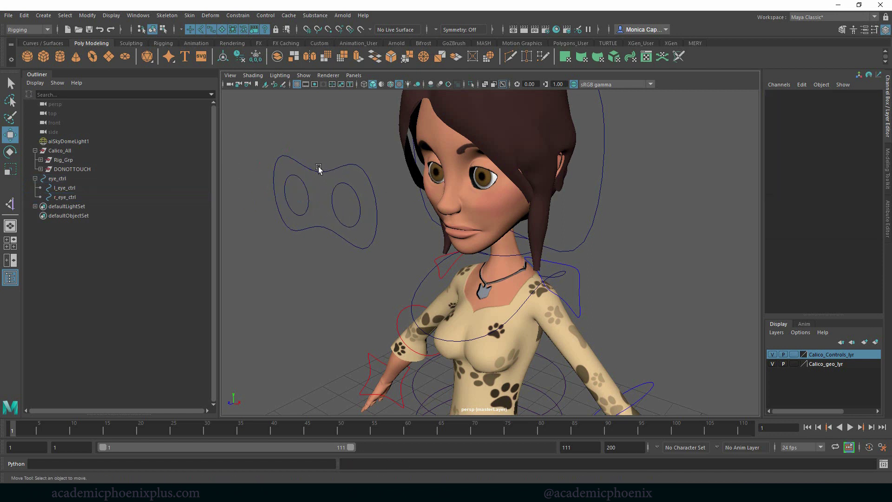
{"action": "left_click", "coordinate": [318, 170]}
{"action": "left_click_drag", "start_coordinate": [325, 201], "coordinate": [350, 240]}
{"action": "key", "text": "ctrl+z"}
Rotate head_ctrl to test how the eyes behave with the head, and undo the rotation
{"action": "right_click_drag", "start_coordinate": [593, 227], "coordinate": [308, 173], "text": "alt"}
{"action": "middle_click_drag", "start_coordinate": [347, 203], "coordinate": [295, 150], "text": "alt"}
{"action": "left_click_drag", "start_coordinate": [294, 151], "coordinate": [459, 189], "text": "alt"}
{"action": "left_click", "coordinate": [460, 190]}
{"action": "key", "text": "e"}
{"action": "key", "text": "ctrl+z"}
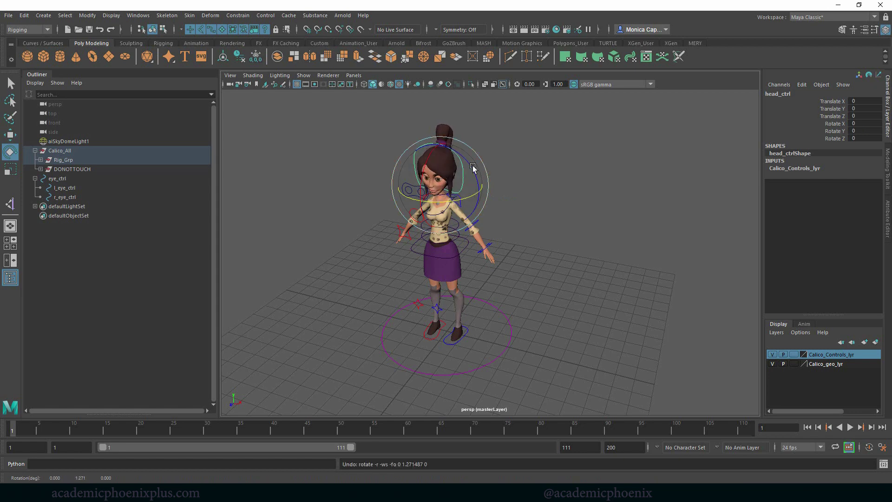
Parent eye_ctrl under Calico_World_Ctrl, the large circular control at the character's feet
{"action": "right_click_drag", "start_coordinate": [535, 231], "coordinate": [549, 243], "text": "alt"}
{"action": "middle_click_drag", "start_coordinate": [550, 242], "coordinate": [562, 228], "text": "alt"}
{"action": "left_click_drag", "start_coordinate": [538, 258], "coordinate": [530, 239], "text": "alt"}
{"action": "left_click", "coordinate": [585, 225]}
{"action": "left_click", "coordinate": [503, 304]}
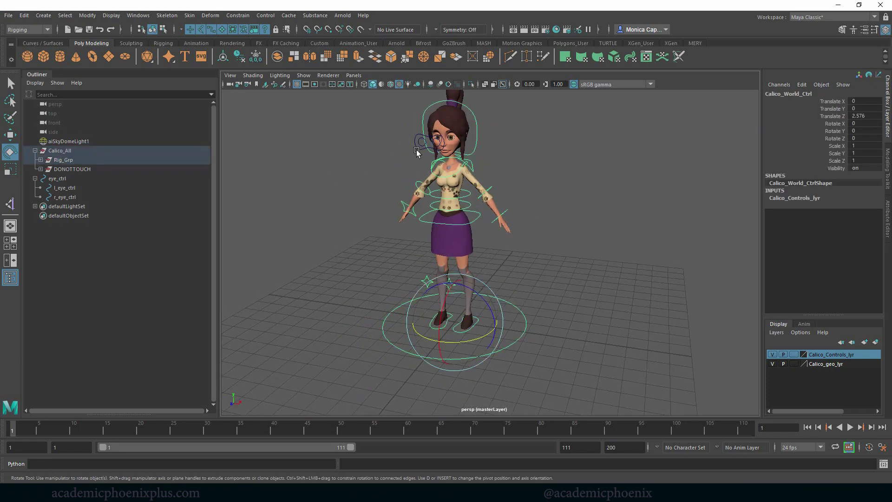
{"action": "left_click", "coordinate": [416, 151]}
{"action": "left_click", "coordinate": [517, 302], "text": "shift"}
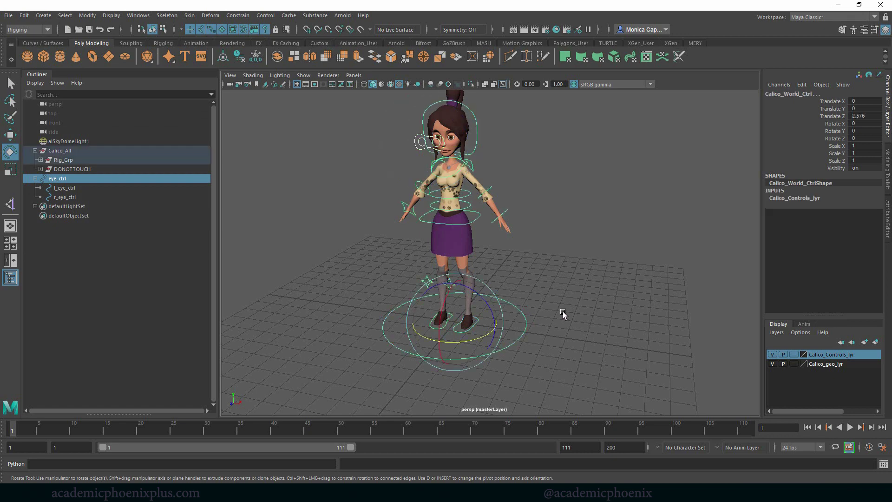
{"action": "key", "text": "p"}
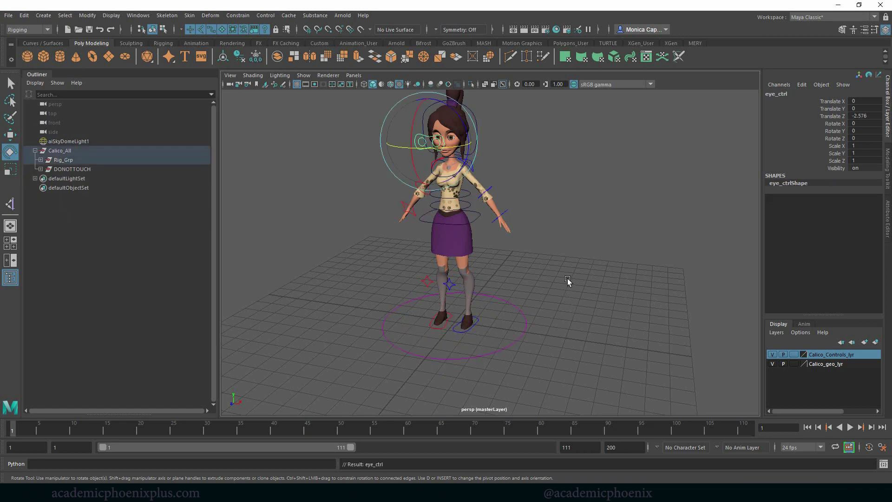
Move Calico_World_Ctrl to test that the eye controls follow the whole rig, and undo the move
{"action": "left_click", "coordinate": [568, 280]}
{"action": "left_click_drag", "start_coordinate": [521, 320], "coordinate": [545, 324]}
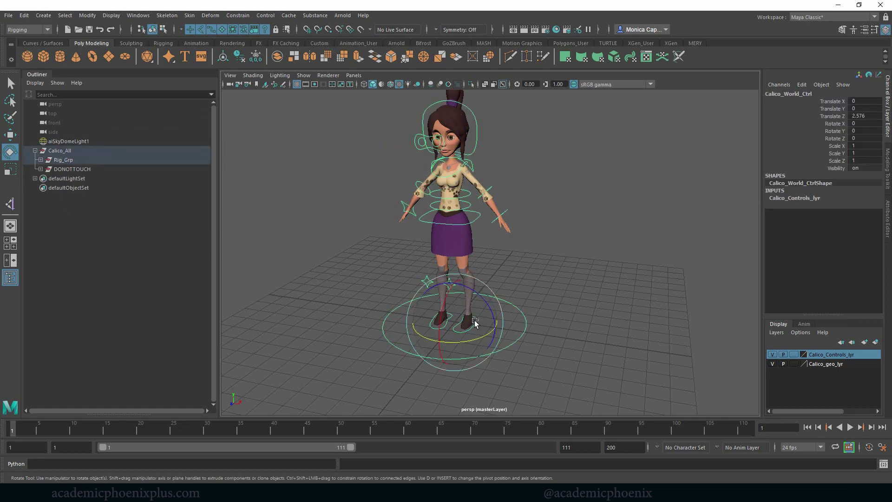
{"action": "key", "text": "w"}
{"action": "left_click_drag", "start_coordinate": [454, 321], "coordinate": [454, 269]}
{"action": "key", "text": "ctrl+z"}
{"action": "key", "text": "ctrl+z"}
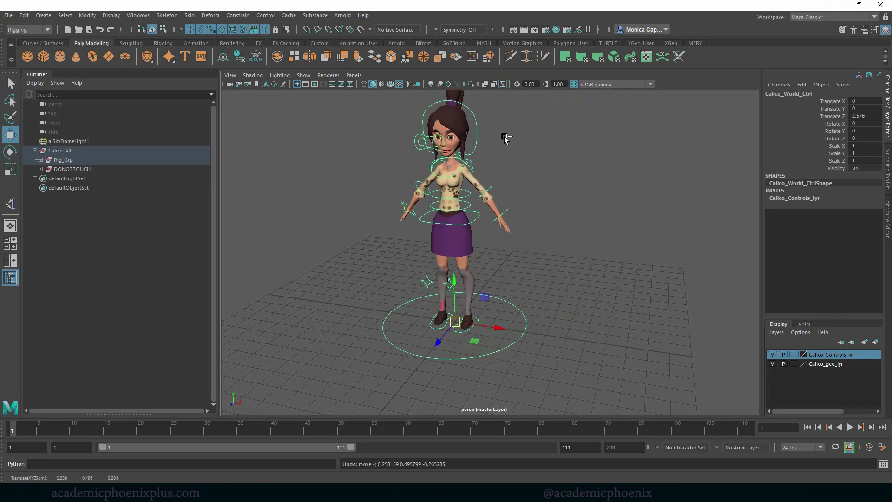
Select head_ctrl and manipulate a control at chest height to test the upper body, undoing the change
{"action": "left_click", "coordinate": [479, 146]}
{"action": "left_click", "coordinate": [475, 142]}
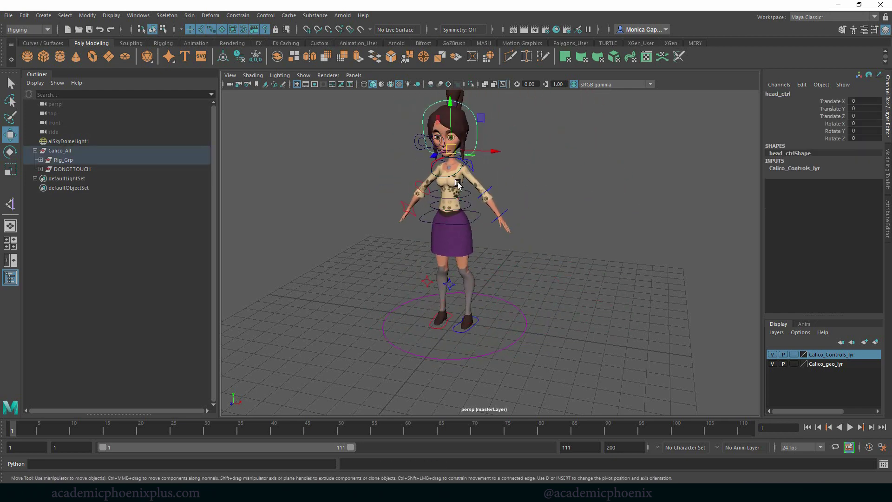
{"action": "left_click", "coordinate": [449, 176]}
{"action": "left_click", "coordinate": [539, 161]}
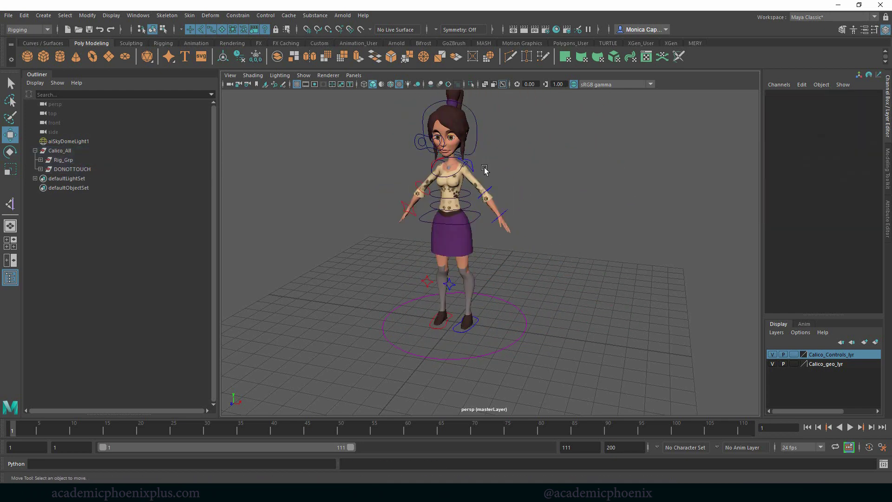
{"action": "left_click", "coordinate": [442, 177]}
{"action": "left_click_drag", "start_coordinate": [450, 176], "coordinate": [464, 171]}
{"action": "key", "text": "ctrl+z"}
{"action": "left_click", "coordinate": [566, 167]}
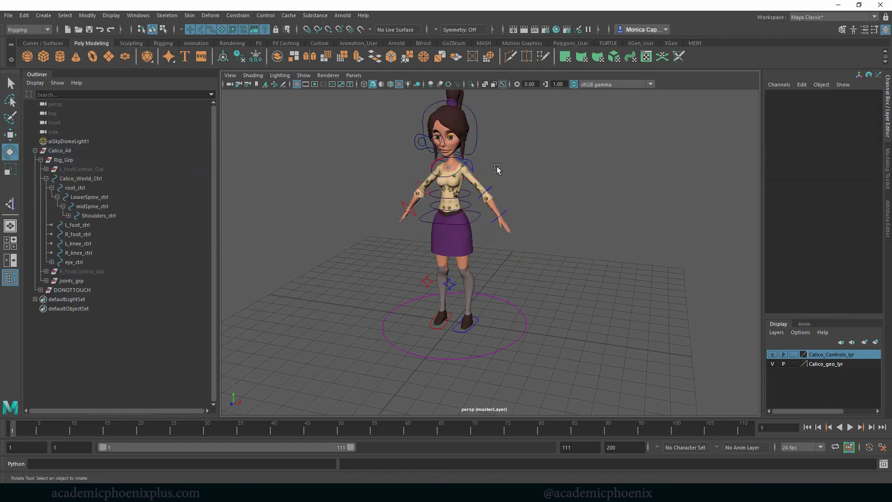
Move midSpine_ctrl to test the torso against the eye controls, and undo the moves
{"action": "left_click", "coordinate": [444, 181]}
{"action": "key", "text": "w"}
{"action": "left_click_drag", "start_coordinate": [445, 163], "coordinate": [462, 188]}
{"action": "key", "text": "ctrl+z"}
{"action": "left_click", "coordinate": [467, 194]}
{"action": "key", "text": "ctrl+z"}
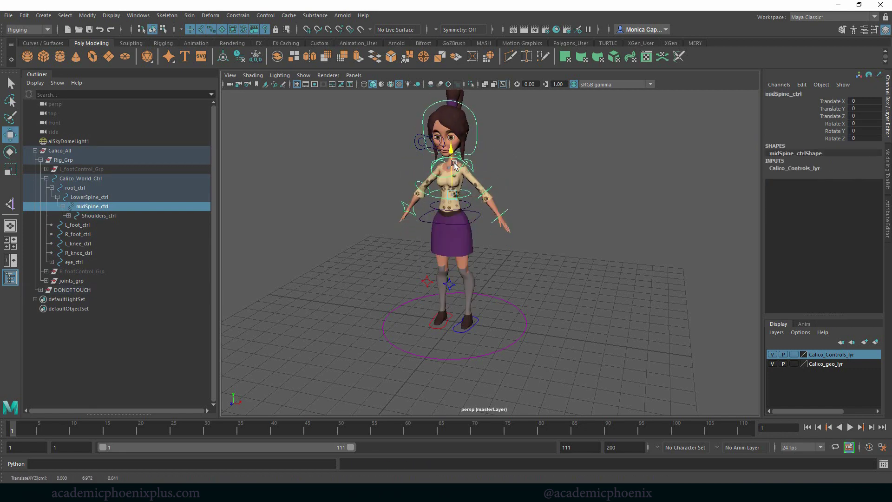
{"action": "mouse_move", "coordinate": [451, 148]}
{"action": "left_mouse_down"}
{"action": "mouse_move", "coordinate": [451, 162]}
{"action": "mouse_move", "coordinate": [451, 151]}
{"action": "left_mouse_up"}
{"action": "key", "text": "ctrl+z"}
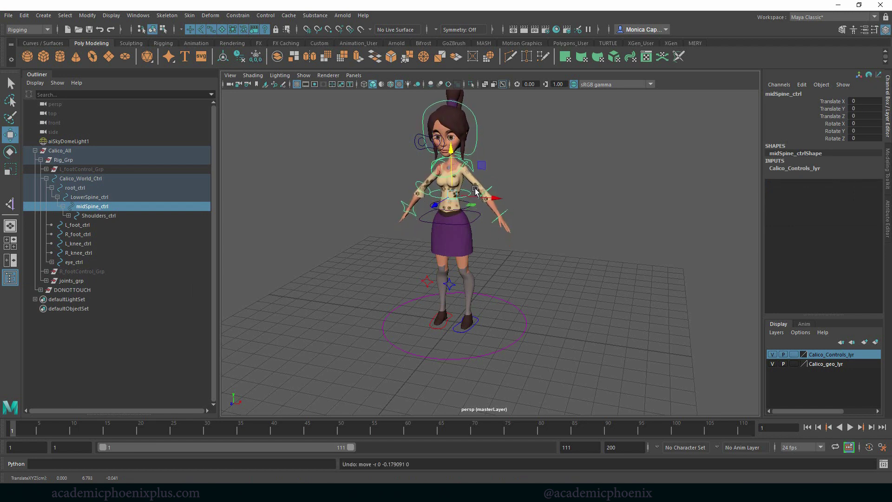
Check root_ctrl in the control hierarchy, move the eye control to test it, and undo the move
{"action": "left_click", "coordinate": [101, 186]}
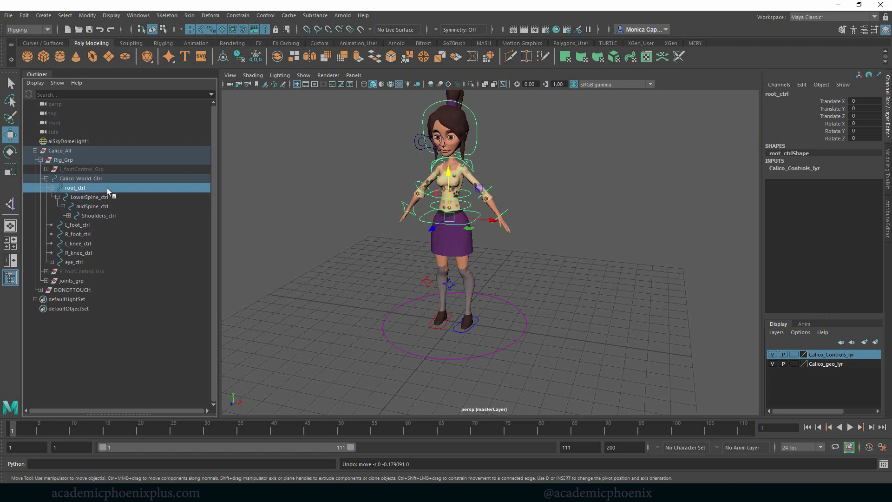
{"action": "left_click", "coordinate": [365, 151]}
{"action": "left_click", "coordinate": [422, 149]}
{"action": "left_click_drag", "start_coordinate": [430, 145], "coordinate": [434, 138]}
{"action": "key", "text": "ctrl+z"}
Rotate Shoulders_ctrl to test the upper body, restore its pose, and clear the selection
{"action": "left_click", "coordinate": [458, 172]}
{"action": "key", "text": "e"}
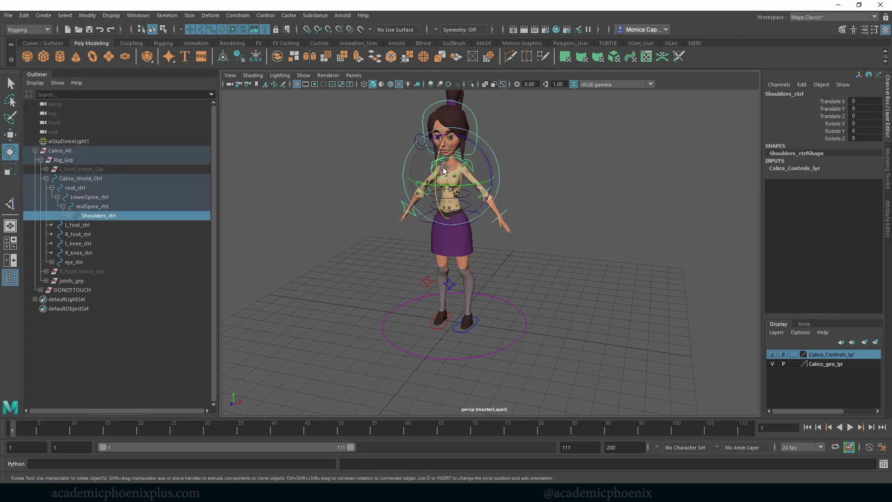
{"action": "left_click_drag", "start_coordinate": [442, 170], "coordinate": [511, 159]}
{"action": "left_click", "coordinate": [515, 159]}
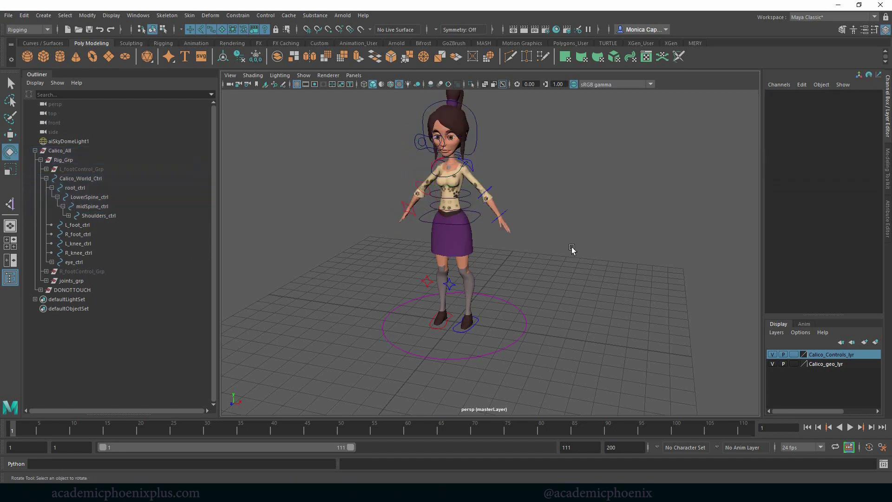
{"action": "left_click_drag", "start_coordinate": [503, 306], "coordinate": [519, 300]}
{"action": "left_click", "coordinate": [589, 191]}
Enable drawing overrides on l_eye_ctrl's shape and set its index color to blue
{"action": "middle_click_drag", "start_coordinate": [561, 145], "coordinate": [557, 211], "text": "alt"}
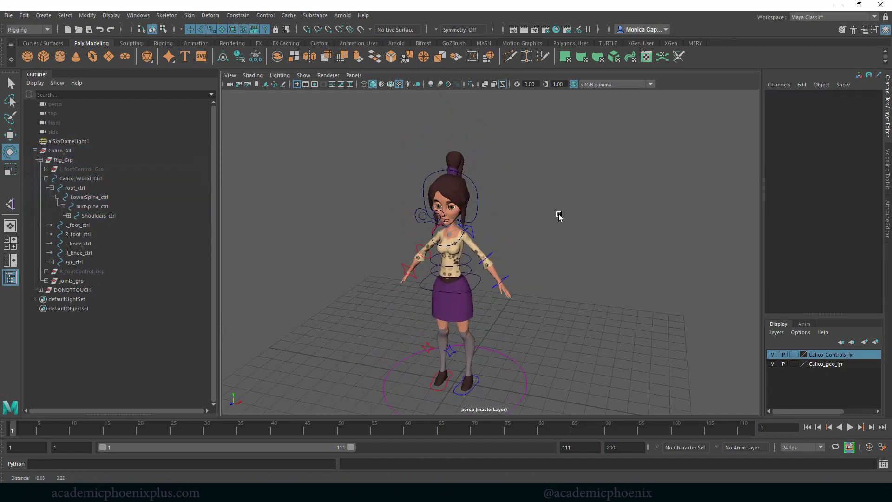
{"action": "left_click_drag", "start_coordinate": [557, 212], "coordinate": [551, 198], "text": "alt"}
{"action": "scroll", "coordinate": [484, 195], "scroll_direction": "up", "scroll_amount": 5}
{"action": "left_click", "coordinate": [434, 170]}
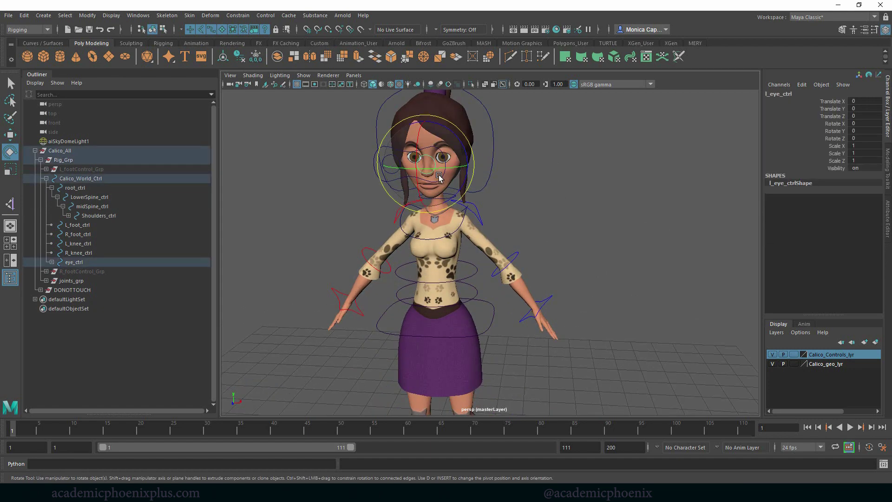
{"action": "key", "text": "ctrl+a"}
{"action": "left_click", "coordinate": [751, 227]}
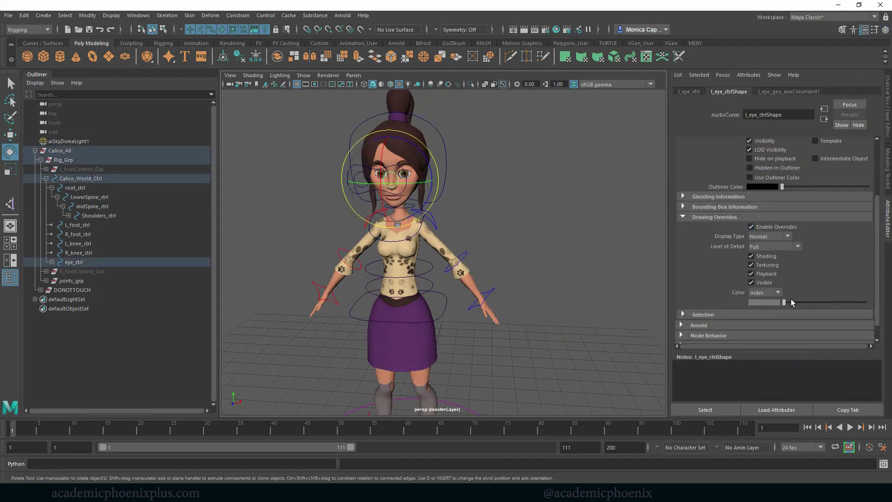
{"action": "left_click_drag", "start_coordinate": [787, 302], "coordinate": [798, 302]}
{"action": "left_click", "coordinate": [512, 240]}
Enable drawing overrides on r_eye_ctrl's shape and set its index color to red
{"action": "left_click", "coordinate": [365, 184]}
{"action": "left_click", "coordinate": [786, 228]}
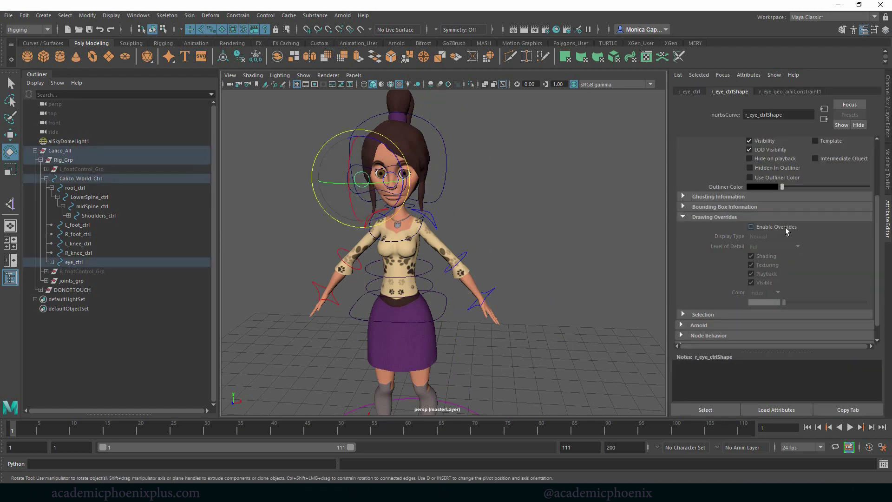
{"action": "left_click_drag", "start_coordinate": [796, 301], "coordinate": [814, 301]}
{"action": "left_click", "coordinate": [576, 241]}
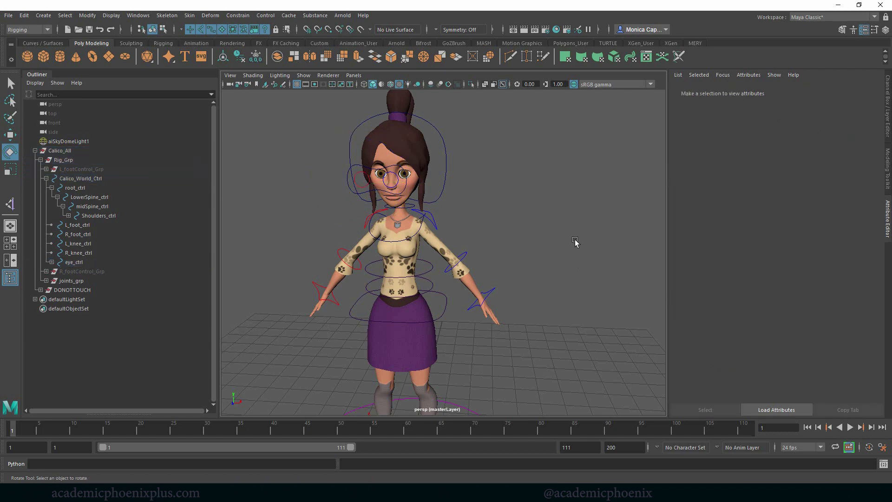
Enable drawing overrides on head_ctrl's shape and set its index color to a golden brown
{"action": "left_click_drag", "start_coordinate": [578, 243], "coordinate": [536, 214], "text": "alt"}
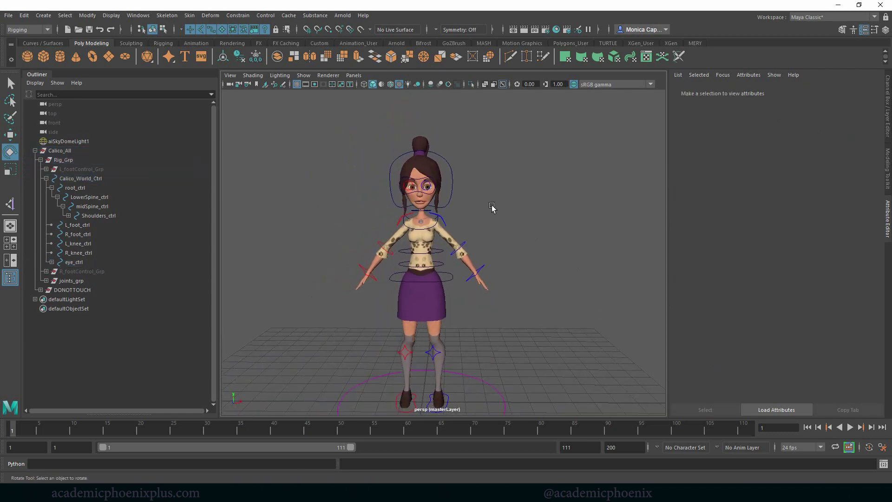
{"action": "left_click", "coordinate": [453, 186]}
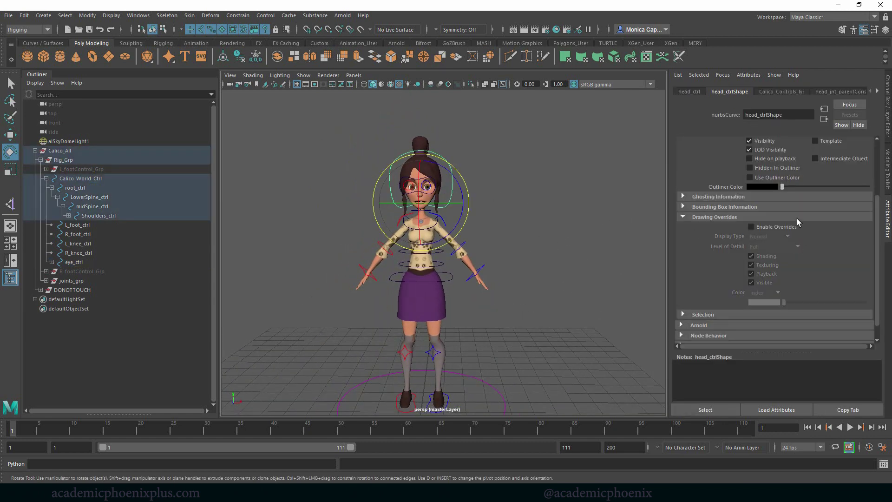
{"action": "left_click", "coordinate": [776, 226]}
{"action": "left_click_drag", "start_coordinate": [801, 304], "coordinate": [822, 302]}
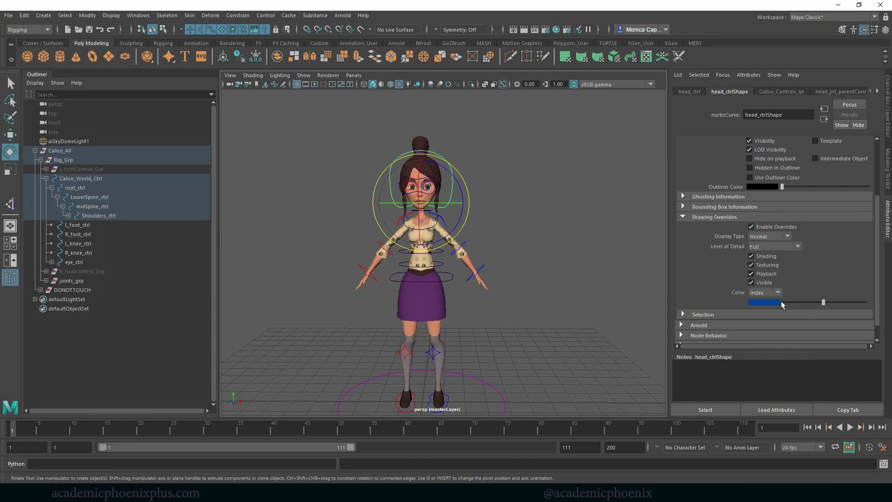
{"action": "left_click", "coordinate": [836, 302]}
{"action": "left_click", "coordinate": [591, 259]}
{"action": "key", "text": "ctrl+z"}
{"action": "left_click_drag", "start_coordinate": [557, 241], "coordinate": [585, 231], "text": "alt"}
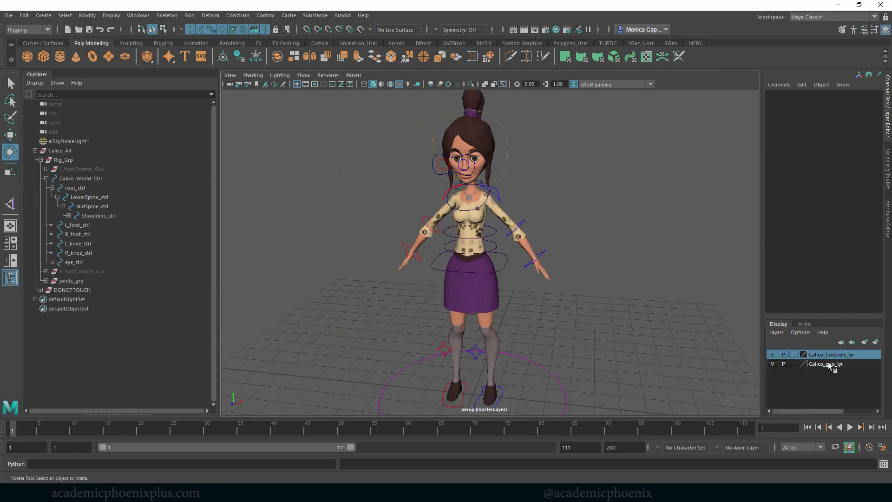
Hide and show Calico_Controls_lyr and Calico_geo_lyr in turn to check what each display layer contains
{"action": "left_click", "coordinate": [829, 364]}
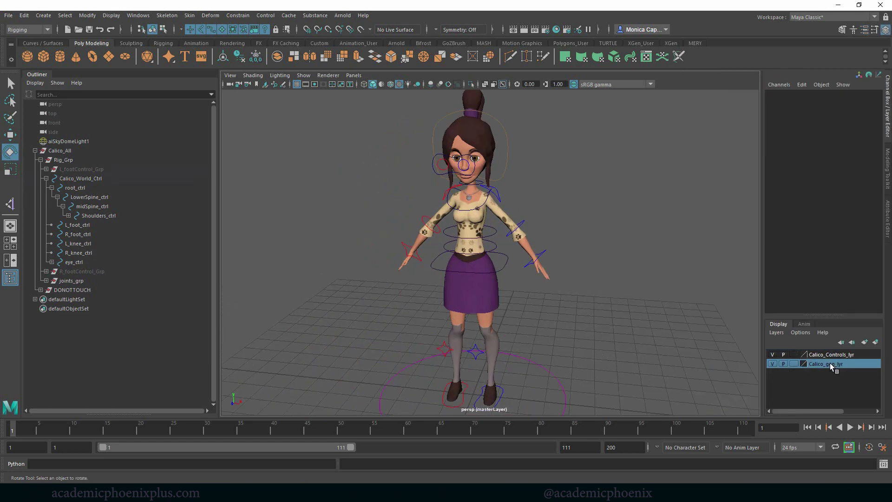
{"action": "left_click", "coordinate": [841, 356]}
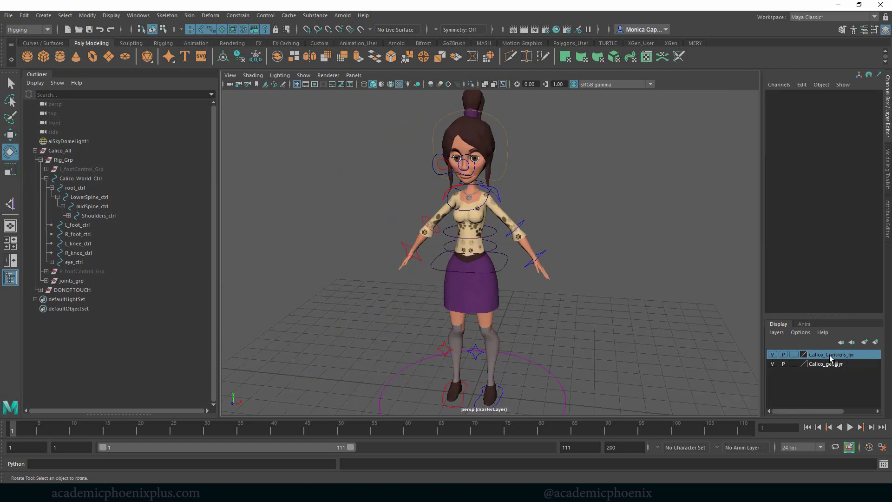
{"action": "left_click", "coordinate": [772, 355]}
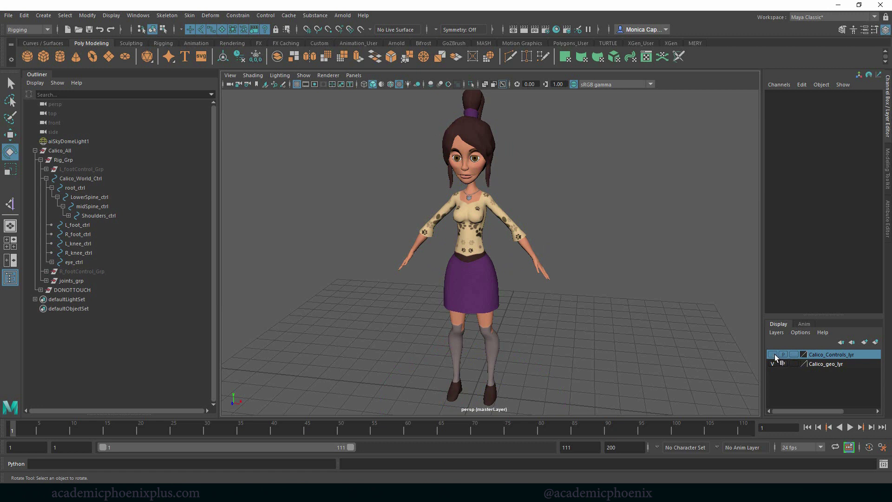
{"action": "left_click", "coordinate": [773, 354]}
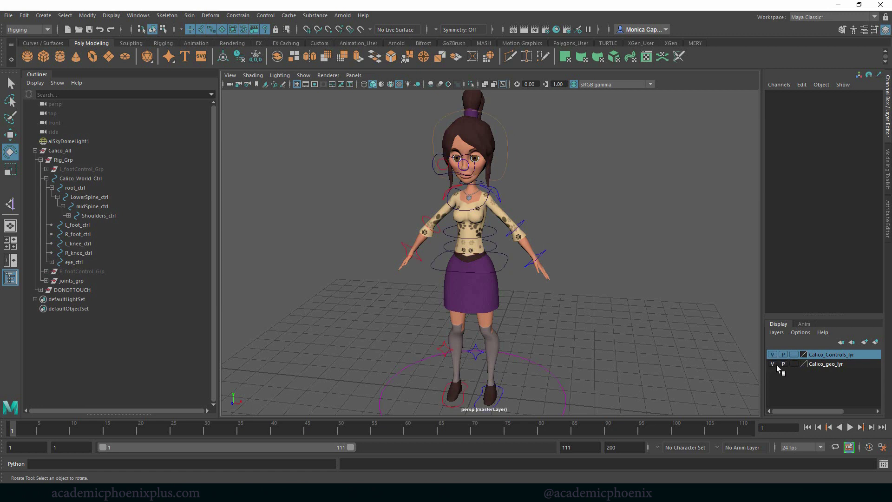
{"action": "left_click", "coordinate": [773, 363]}
{"action": "left_click", "coordinate": [773, 363]}
Set the Calico_geo_lyr display layer to Reference and rename it DONOTTOUCH_lyr
{"action": "left_click", "coordinate": [794, 363]}
{"action": "left_click", "coordinate": [794, 363]}
{"action": "left_click", "coordinate": [826, 365]}
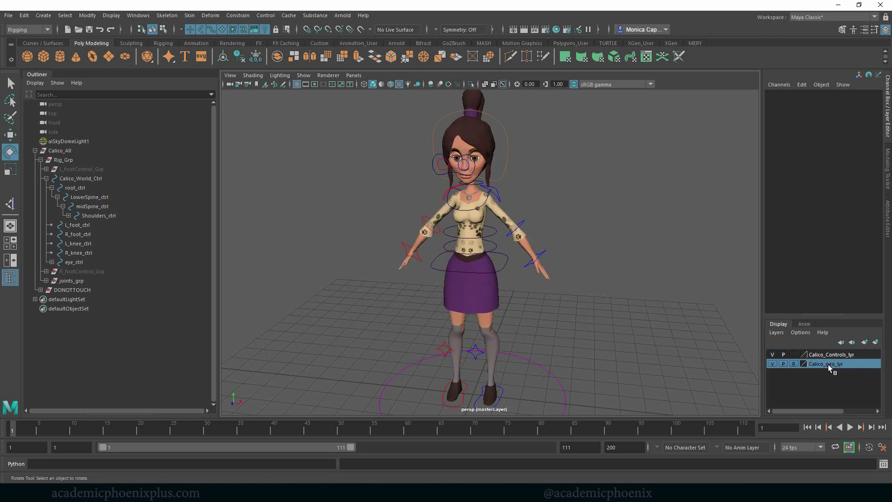
{"action": "double_click", "coordinate": [828, 364]}
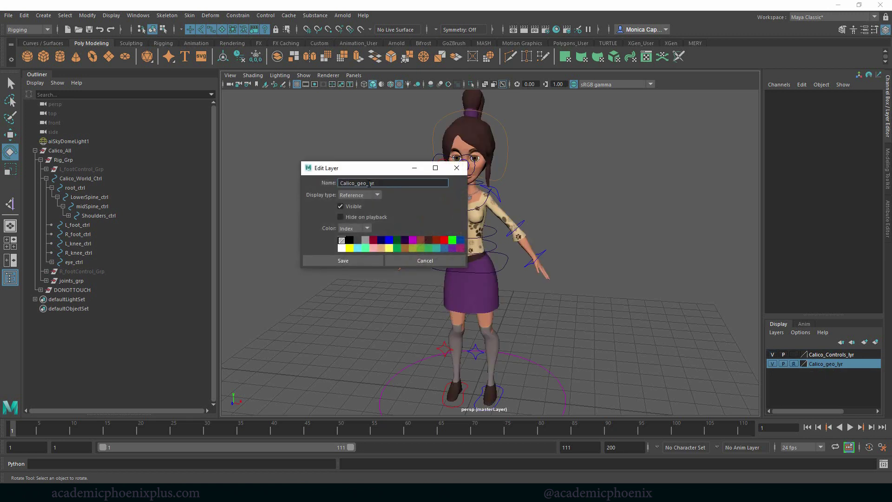
{"action": "left_click_drag", "start_coordinate": [371, 182], "coordinate": [328, 182]}
{"action": "type", "text": "DONOTTOUCH_"}
{"action": "left_click", "coordinate": [370, 258]}
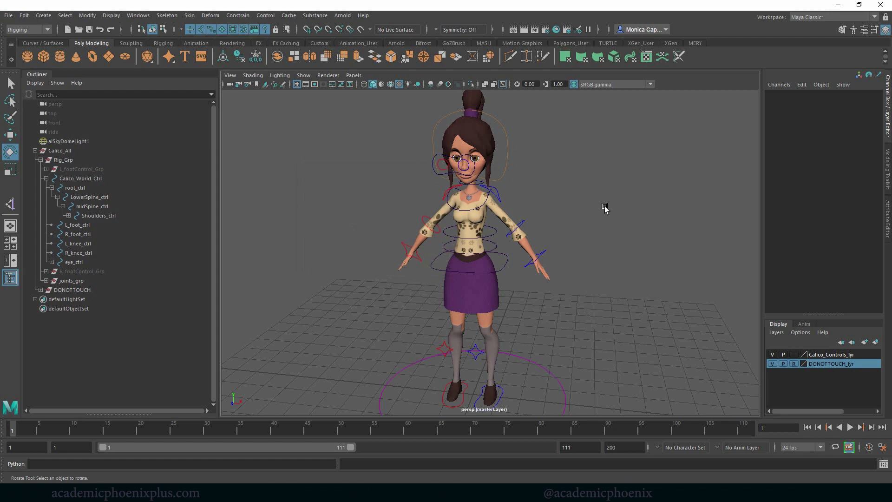
Test the neck control by rotating neck_ctrl slightly, undo the rotation, and clear the selection
{"action": "left_click", "coordinate": [480, 185]}
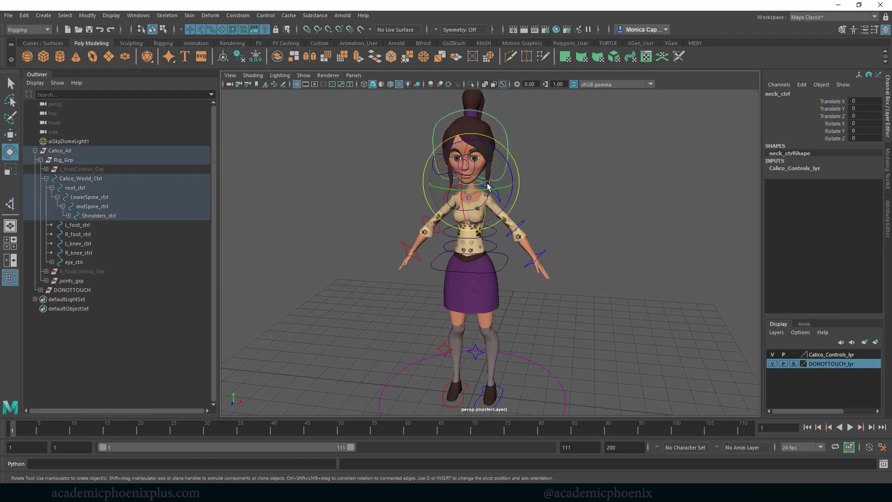
{"action": "mouse_move", "coordinate": [491, 181]}
{"action": "left_mouse_down"}
{"action": "mouse_move", "coordinate": [481, 171]}
{"action": "mouse_move", "coordinate": [501, 182]}
{"action": "left_mouse_up"}
{"action": "key", "text": "ctrl+z"}
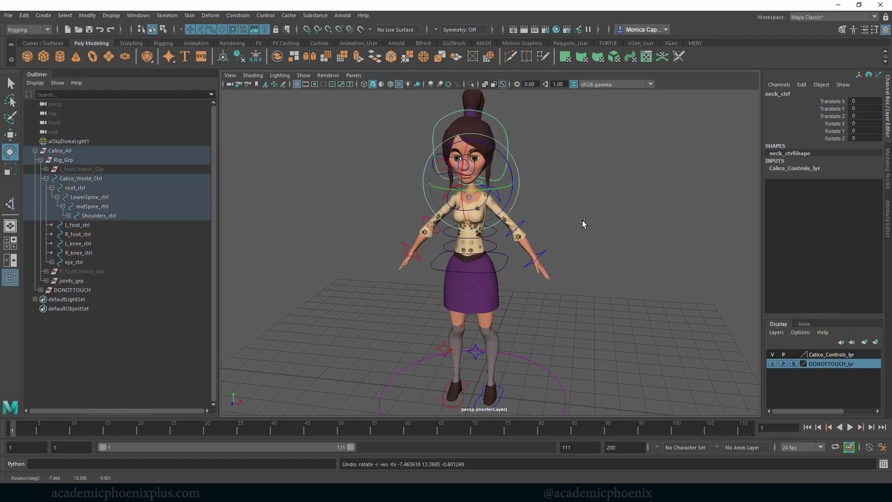
{"action": "left_click", "coordinate": [584, 220]}
Enable drawing overrides on eye_ctrl's shape and set its index color to yellow
{"action": "left_click", "coordinate": [454, 158]}
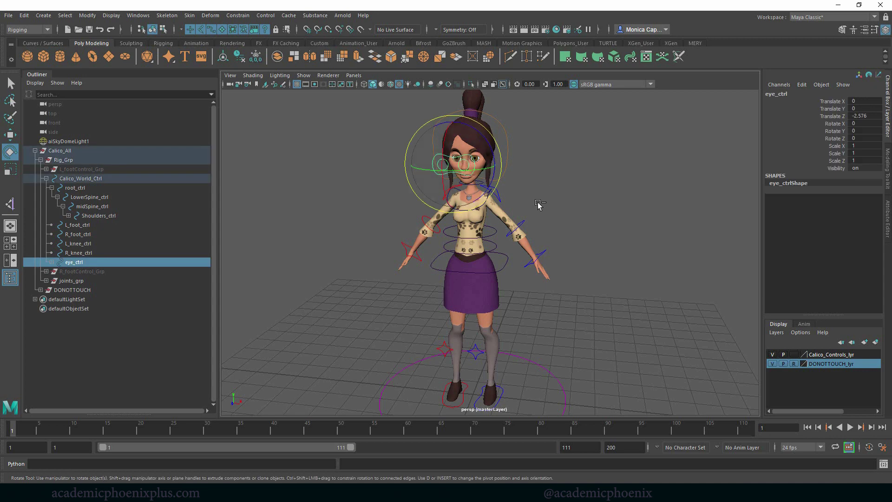
{"action": "key", "text": "ctrl+a"}
{"action": "left_click", "coordinate": [779, 229]}
{"action": "left_click_drag", "start_coordinate": [788, 302], "coordinate": [828, 302]}
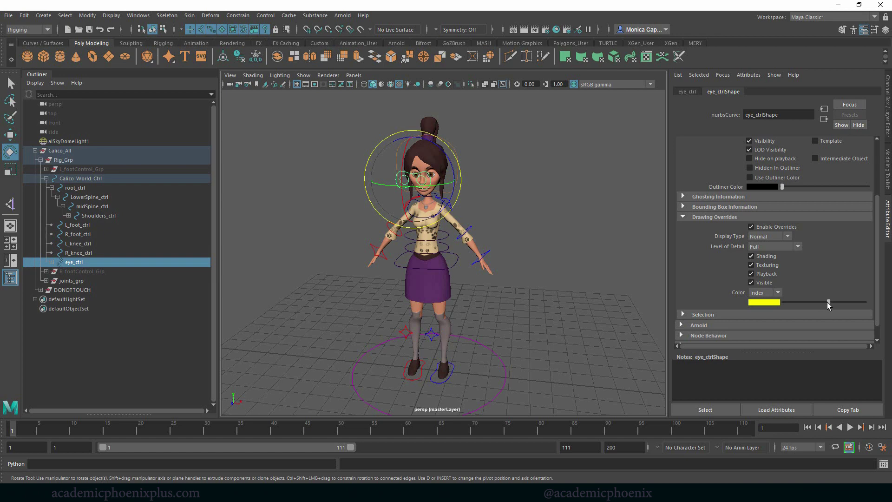
{"action": "left_click", "coordinate": [584, 283]}
Test head_ctrl by rotating it about -13 degrees around the Y axis, and undo the rotation
{"action": "left_click_drag", "start_coordinate": [529, 236], "coordinate": [390, 188], "text": "alt"}
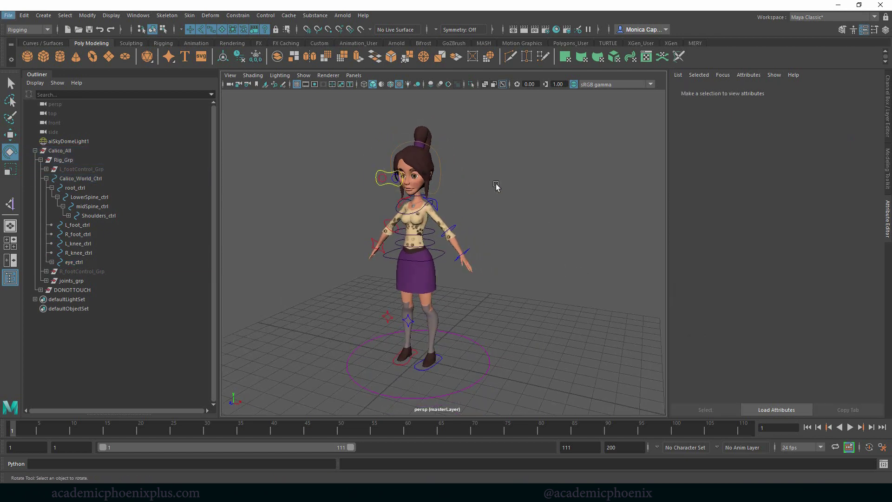
{"action": "left_click_drag", "start_coordinate": [470, 217], "coordinate": [500, 221], "text": "alt"}
{"action": "left_click", "coordinate": [428, 196]}
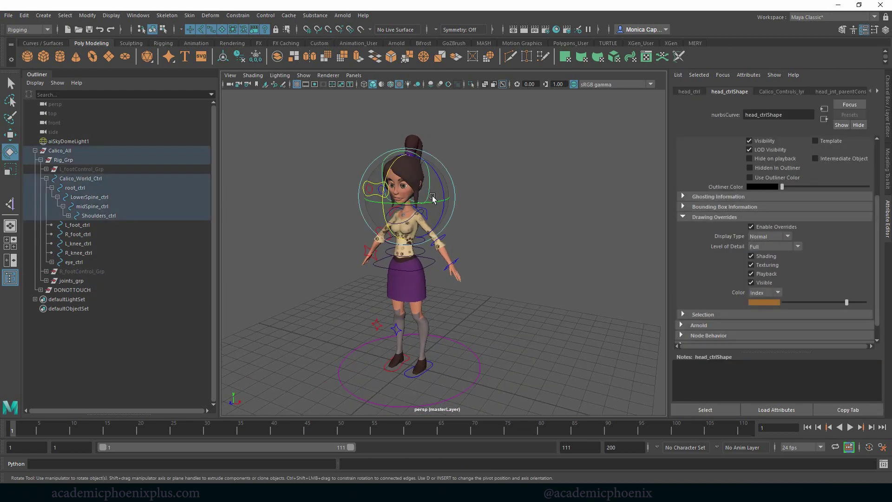
{"action": "left_click_drag", "start_coordinate": [435, 201], "coordinate": [416, 203]}
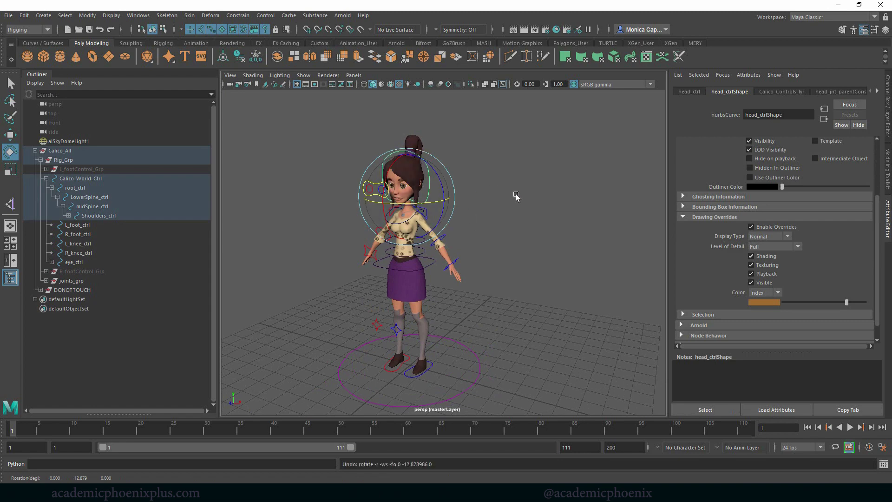
Test the movement of Calico_World_Ctrl and eye_ctrl one after the other, undoing each move
{"action": "left_click", "coordinate": [381, 188]}
{"action": "left_click", "coordinate": [479, 361]}
{"action": "key", "text": "w"}
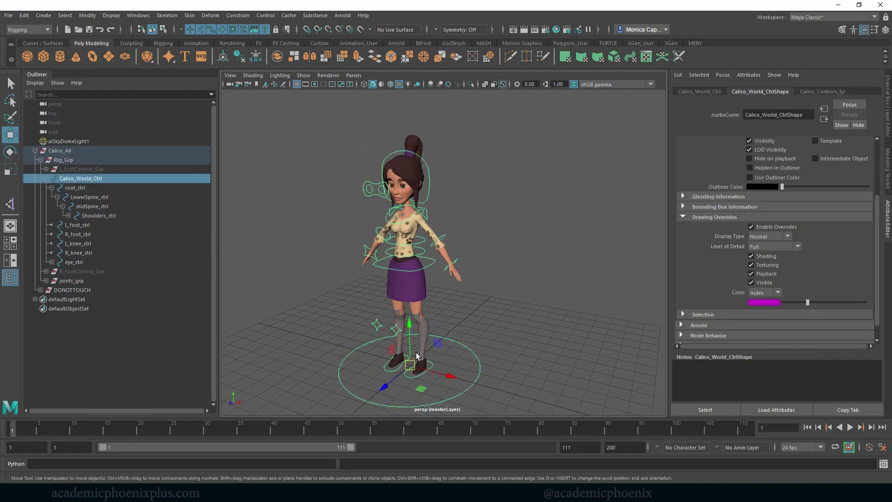
{"action": "mouse_move", "coordinate": [377, 260]}
{"action": "middle_mouse_down"}
{"action": "mouse_move", "coordinate": [374, 217]}
{"action": "mouse_move", "coordinate": [368, 244]}
{"action": "middle_mouse_up"}
{"action": "key", "text": "ctrl+z"}
{"action": "left_click", "coordinate": [373, 192]}
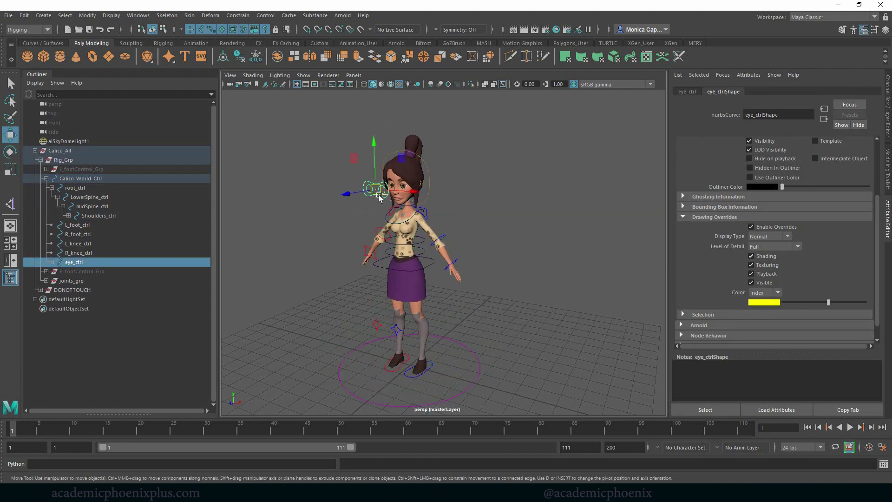
{"action": "left_click_drag", "start_coordinate": [372, 186], "coordinate": [345, 190]}
{"action": "key", "text": "ctrl+z"}
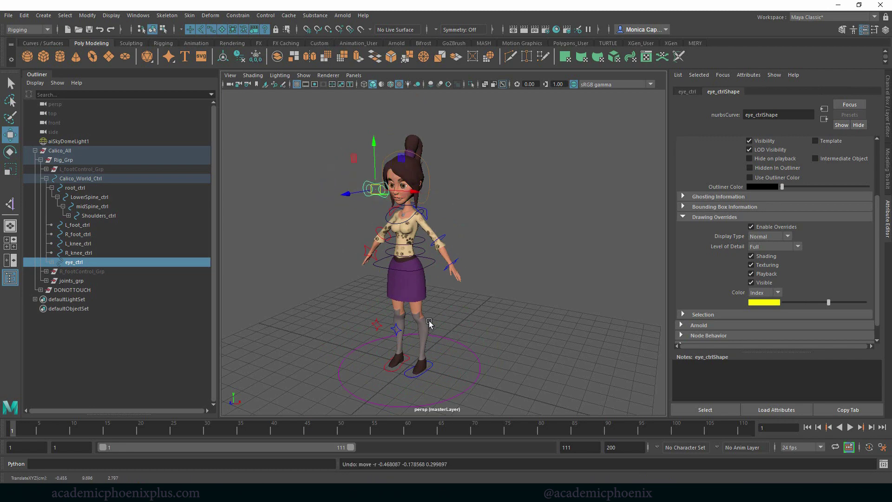
Test scaling the whole character with Calico_World_Ctrl to about 0.96, and undo the scaling
{"action": "left_click", "coordinate": [464, 346]}
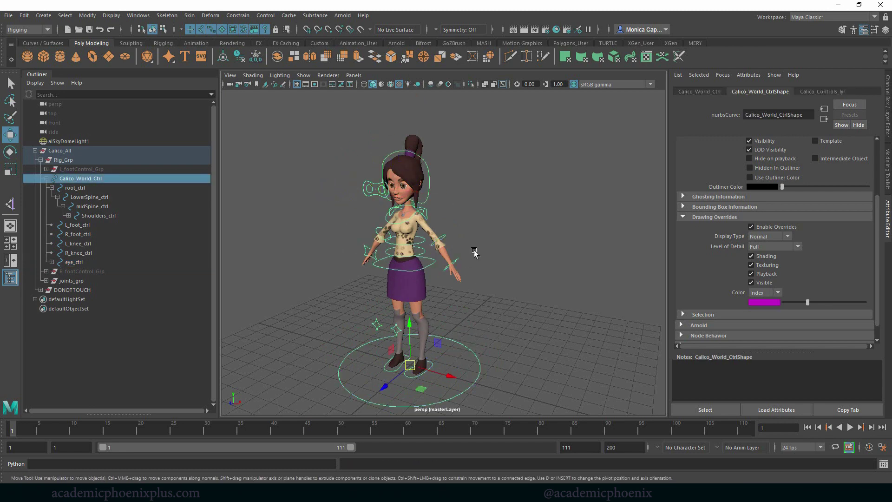
{"action": "key", "text": "r"}
{"action": "left_click_drag", "start_coordinate": [415, 372], "coordinate": [435, 346]}
{"action": "key", "text": "ctrl+z"}
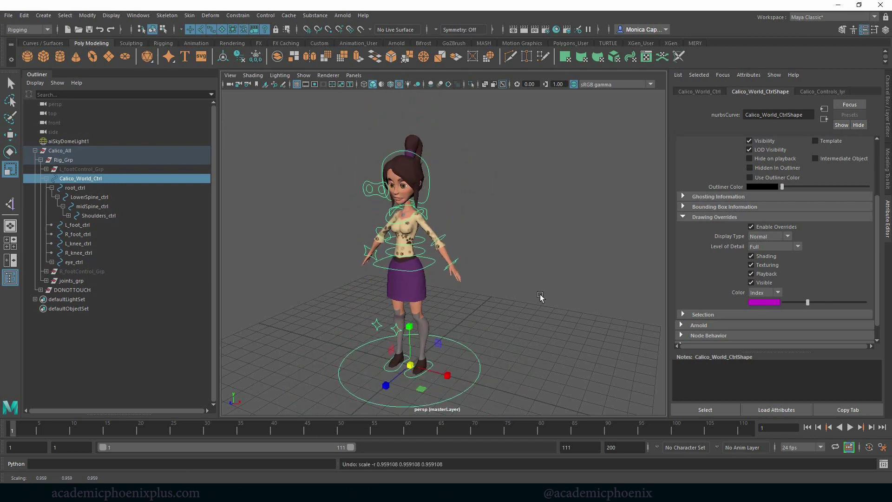
Test a stronger head turn by rotating head_ctrl about 51 degrees around Y, undo it, and clear the selection
{"action": "right_click_drag", "start_coordinate": [594, 255], "coordinate": [614, 255], "text": "alt"}
{"action": "left_click_drag", "start_coordinate": [541, 251], "coordinate": [566, 253], "text": "alt"}
{"action": "left_click", "coordinate": [435, 191]}
{"action": "key", "text": "e"}
{"action": "left_click_drag", "start_coordinate": [436, 193], "coordinate": [462, 195]}
{"action": "key", "text": "ctrl+z"}
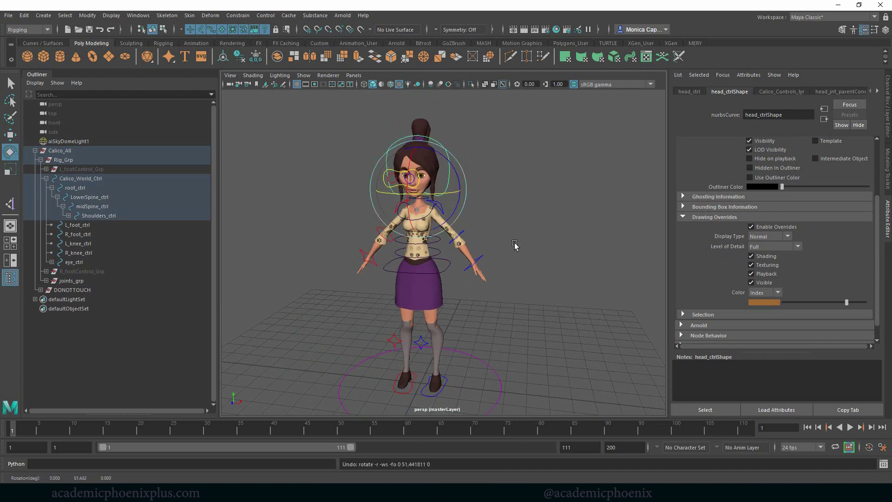
{"action": "left_click", "coordinate": [512, 242]}
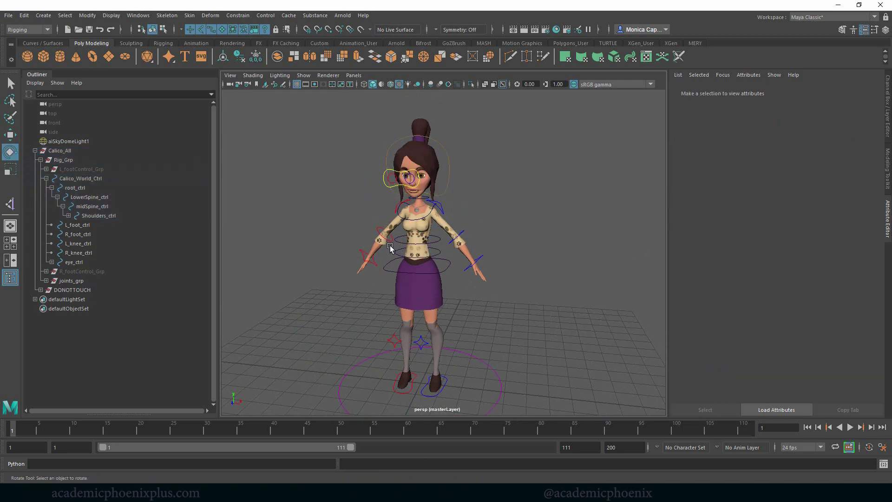